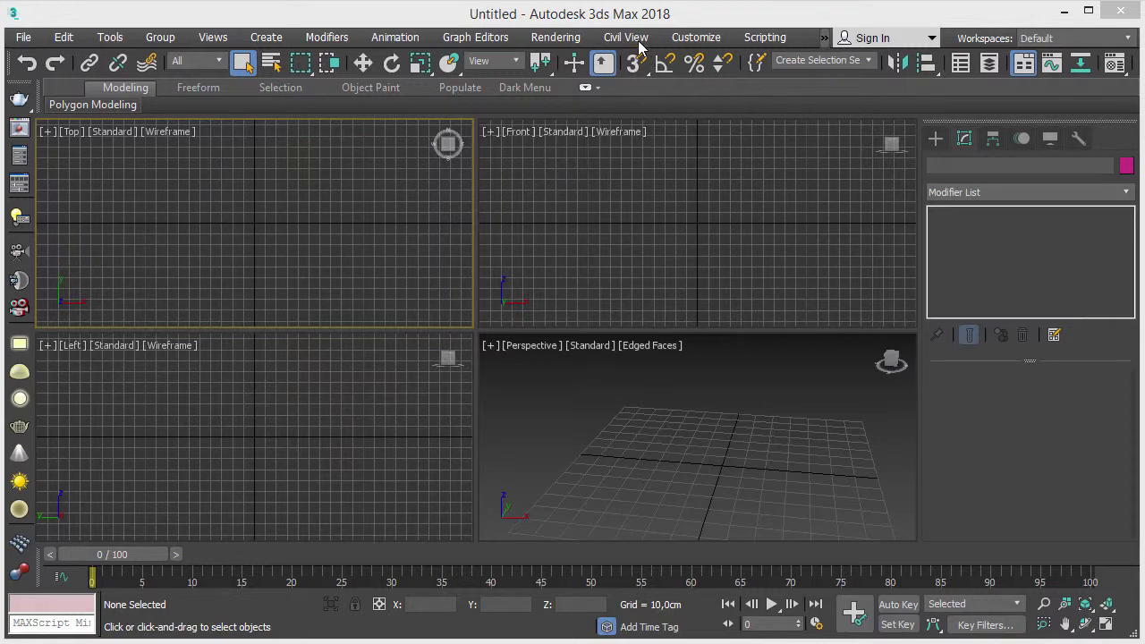
Step: Set both the display units and the system unit scale to Millimeters in Units Setup
left_click(683, 44)
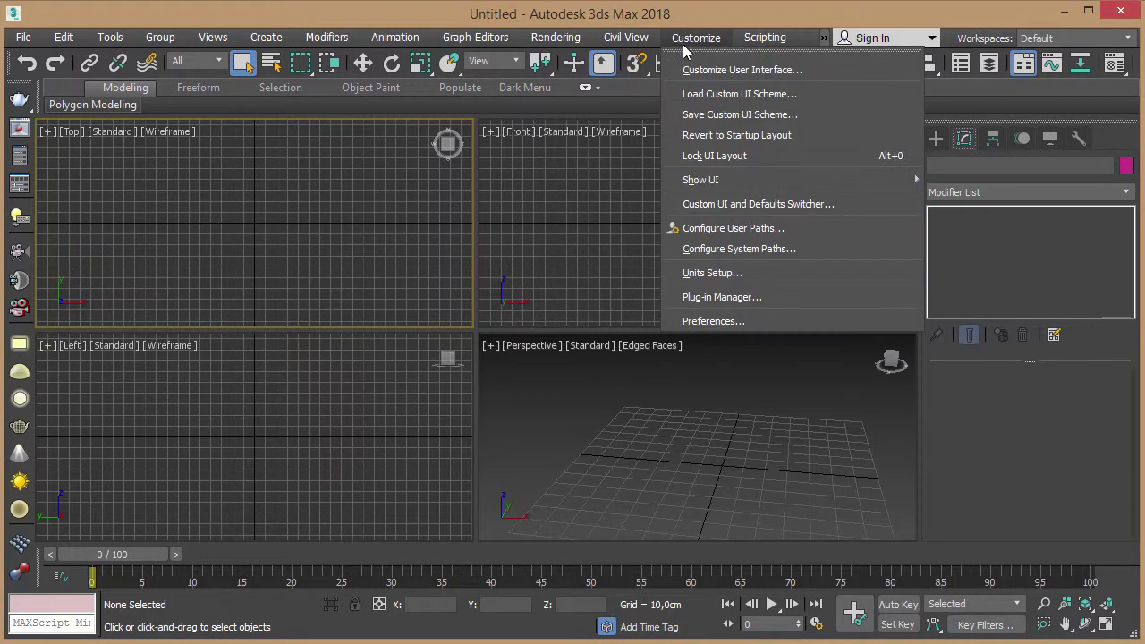
left_click(751, 273)
left_click(590, 268)
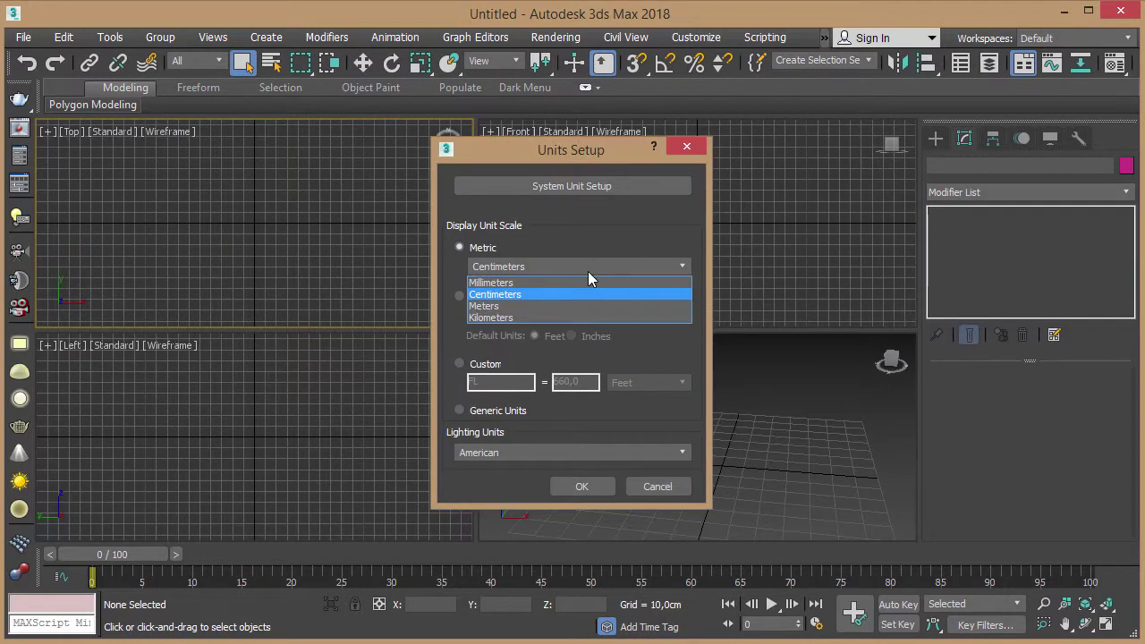
left_click(568, 281)
left_click_drag(614, 155, 686, 172)
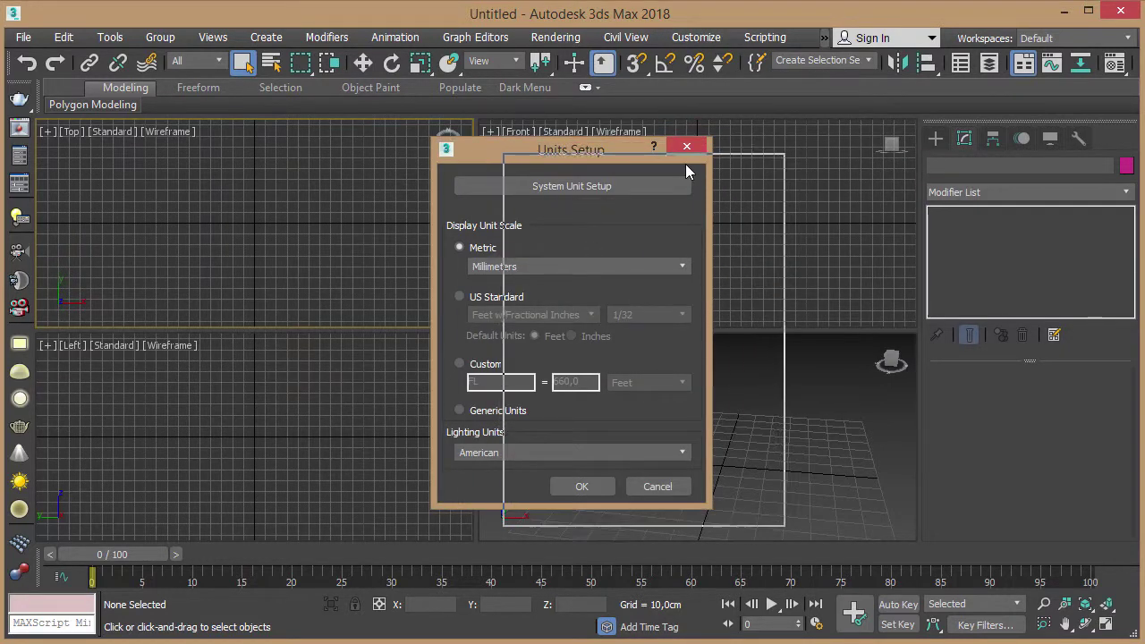
left_click(703, 205)
left_click_drag(680, 237, 956, 242)
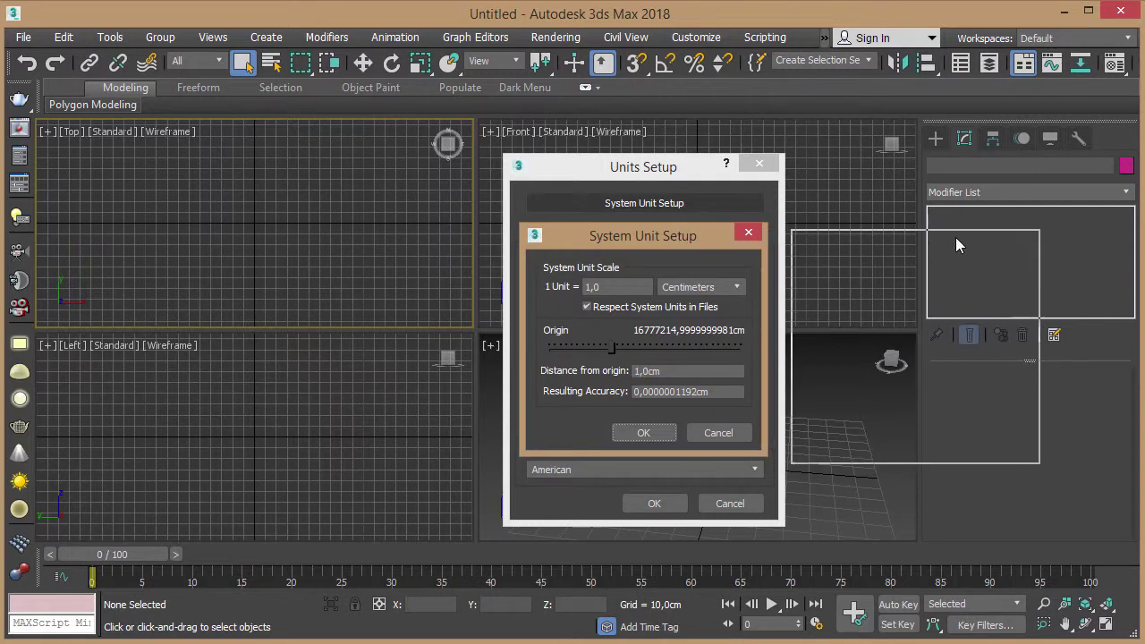
left_click(981, 295)
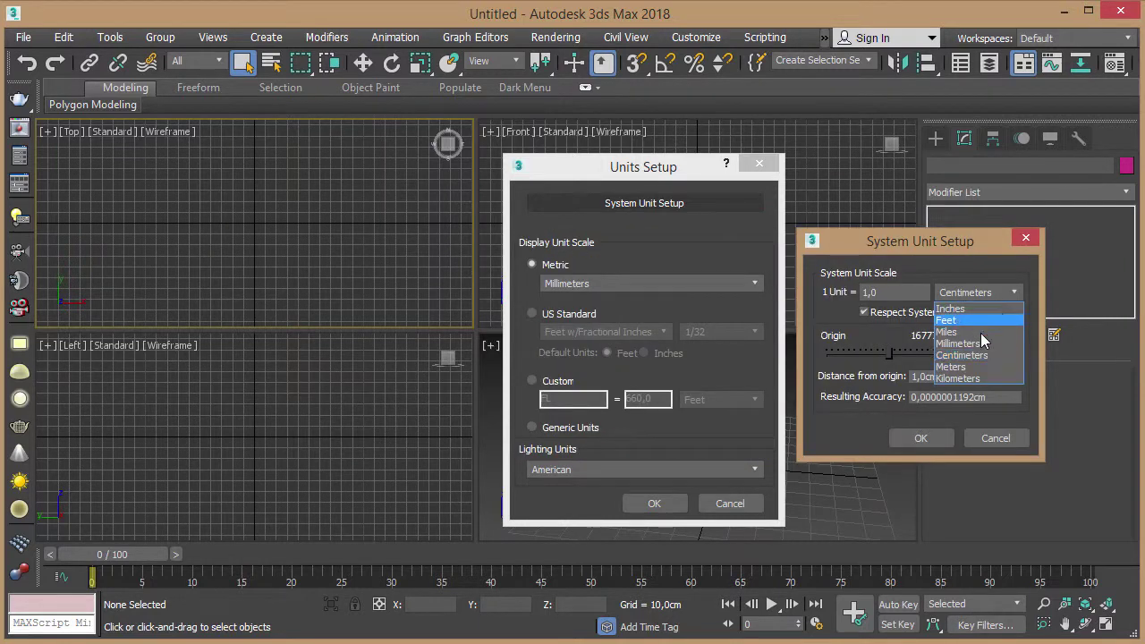
left_click(984, 343)
left_click(930, 437)
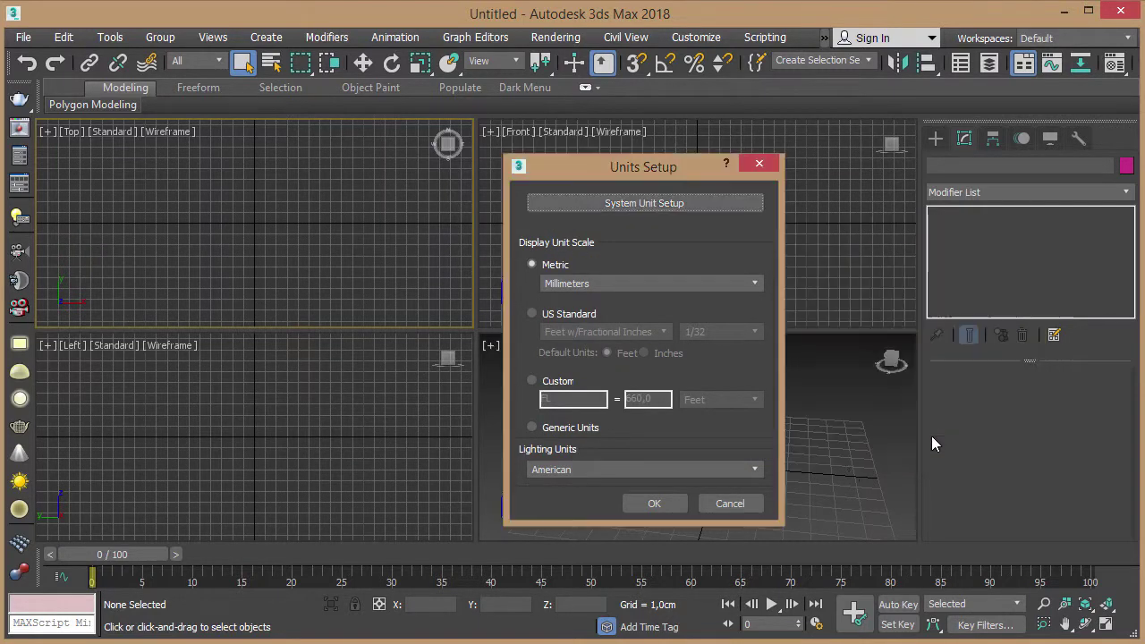
left_click(652, 504)
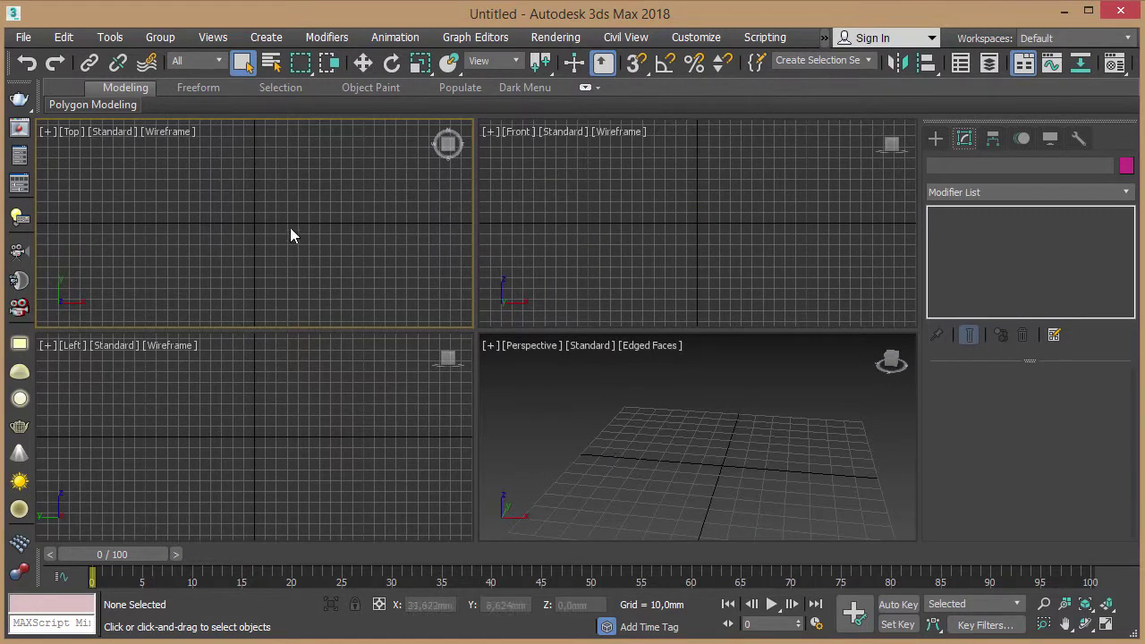
Step: Zoom out and maximize the Top viewport, then show the Splines shape types
scroll(290, 228, "down", 2)
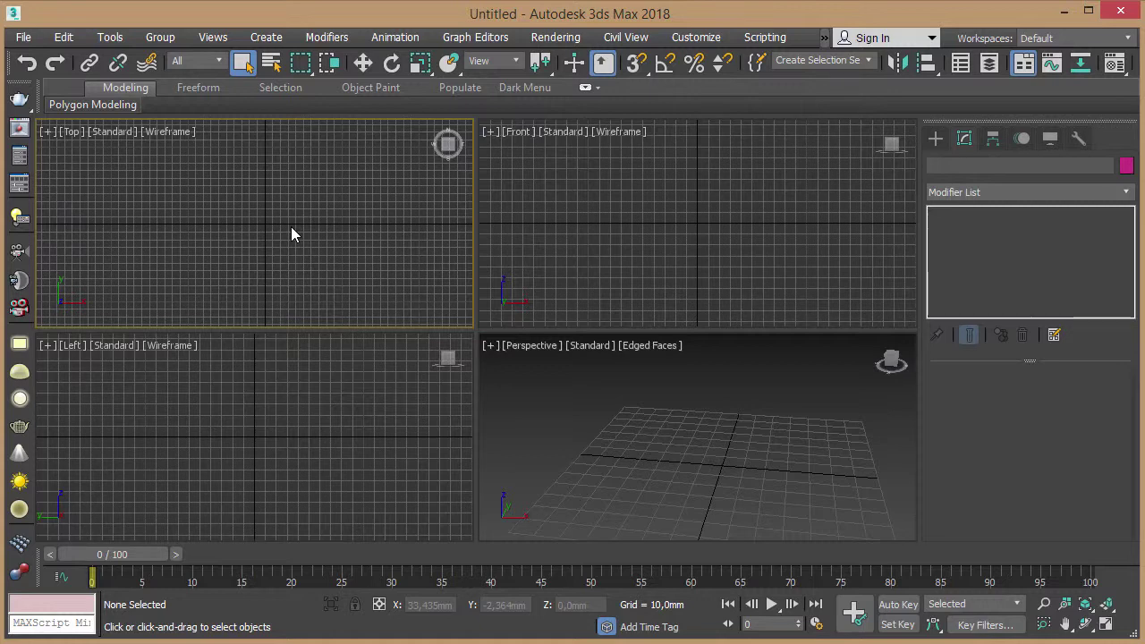
key("alt+w")
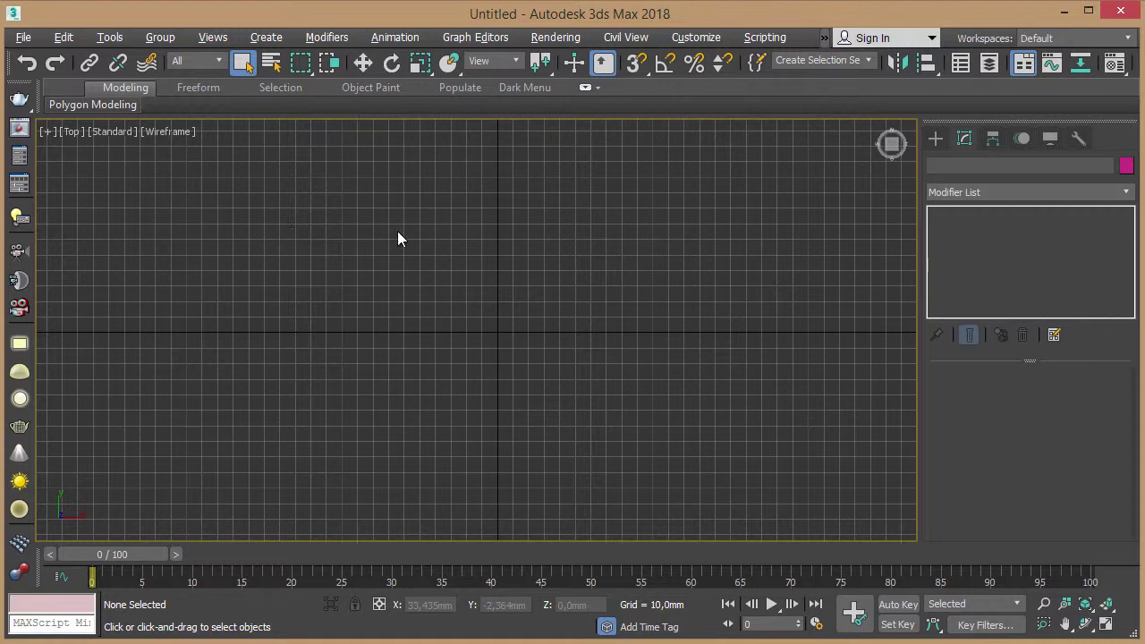
left_click(934, 141)
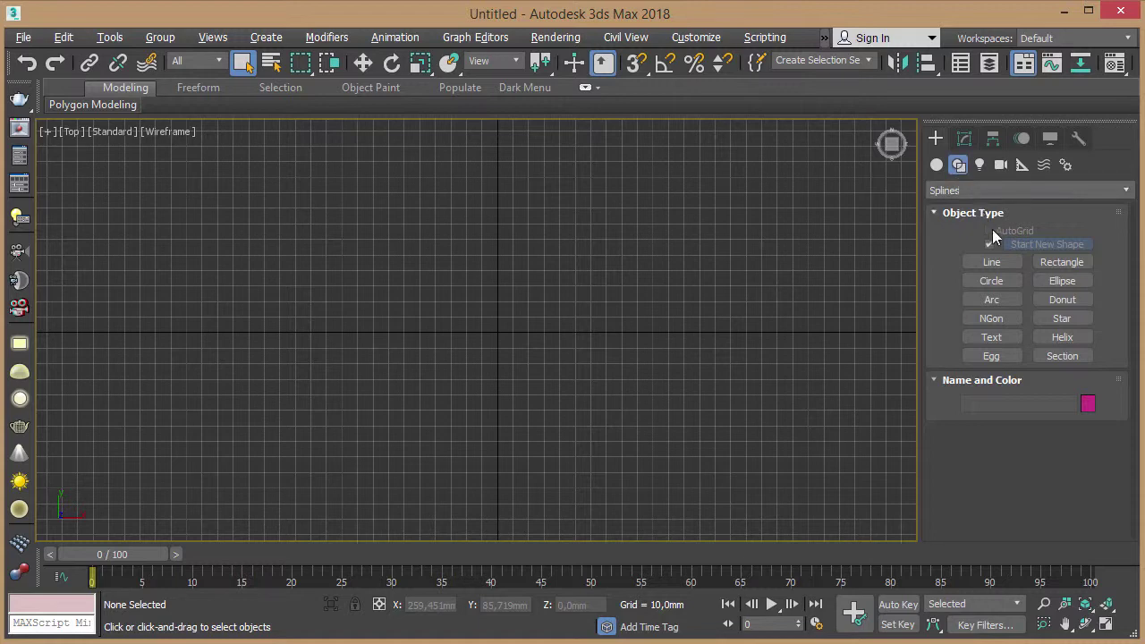
Step: Draw a circle near the centre of the Top view and give it a 50 mm radius
left_click(991, 281)
left_click_drag(473, 306, 567, 378)
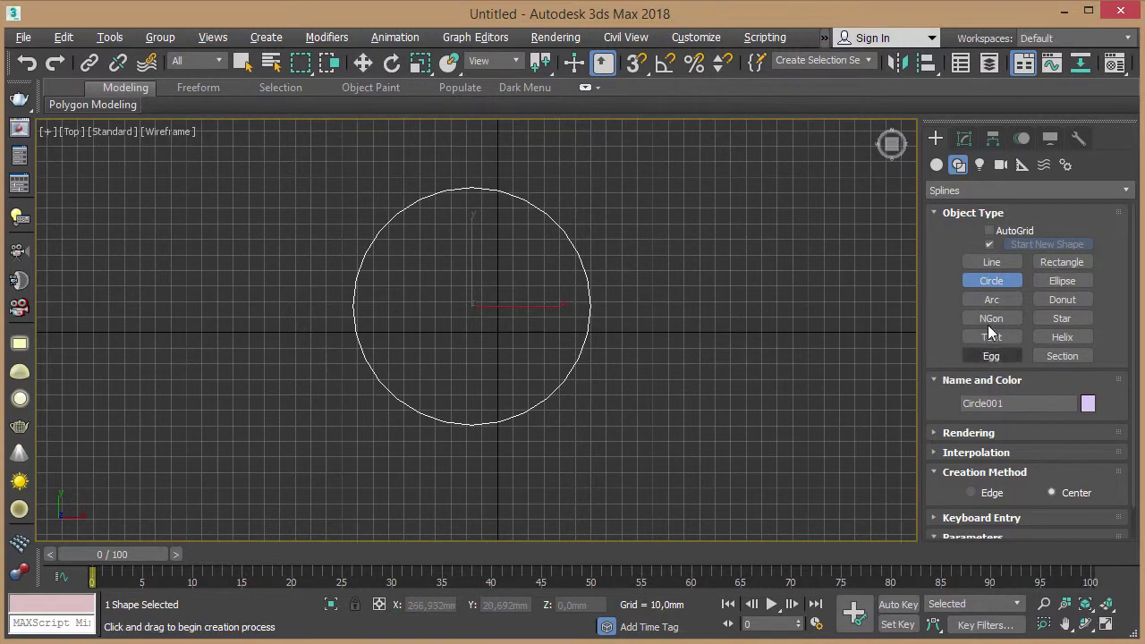
left_click(964, 139)
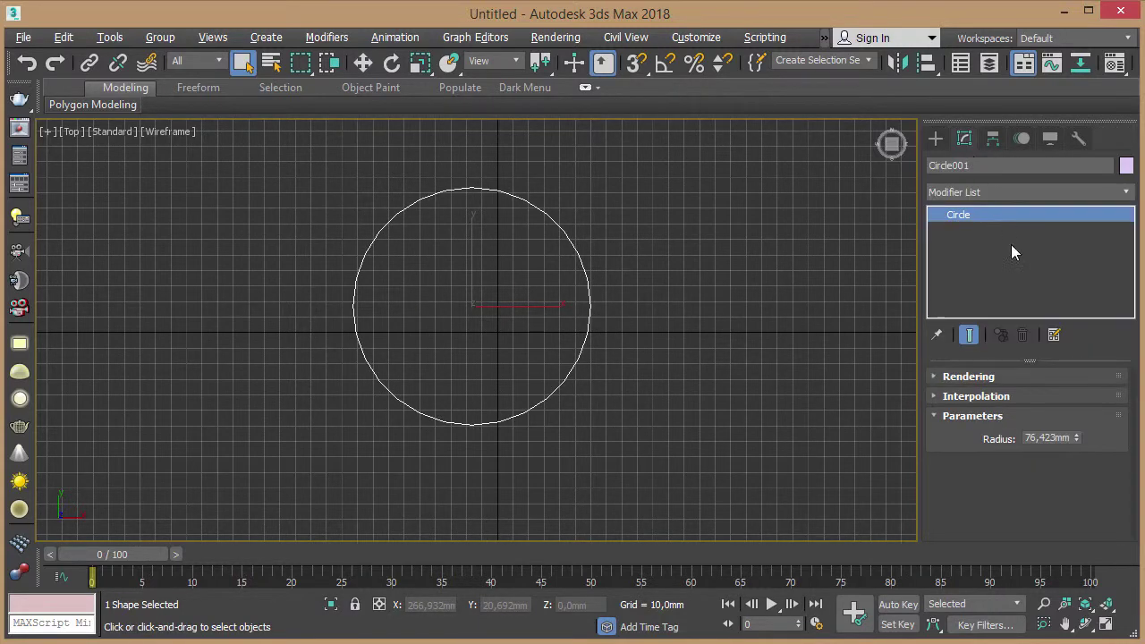
double_click(1052, 438)
type("50")
key("Return")
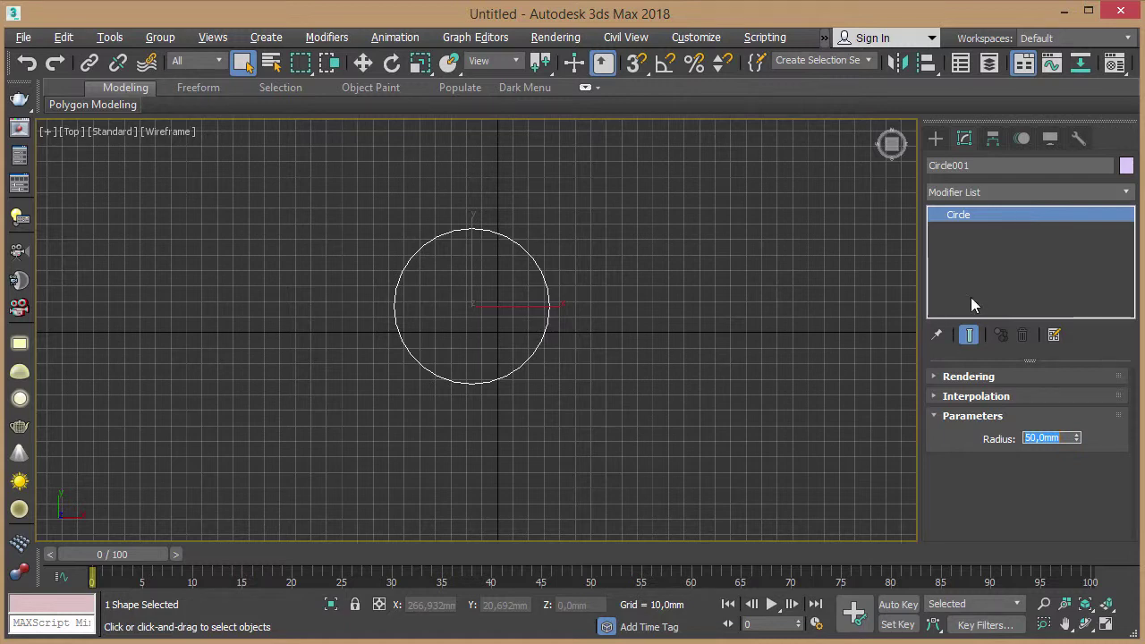
Step: Rename the circle to 'лепесток'
left_click(979, 166)
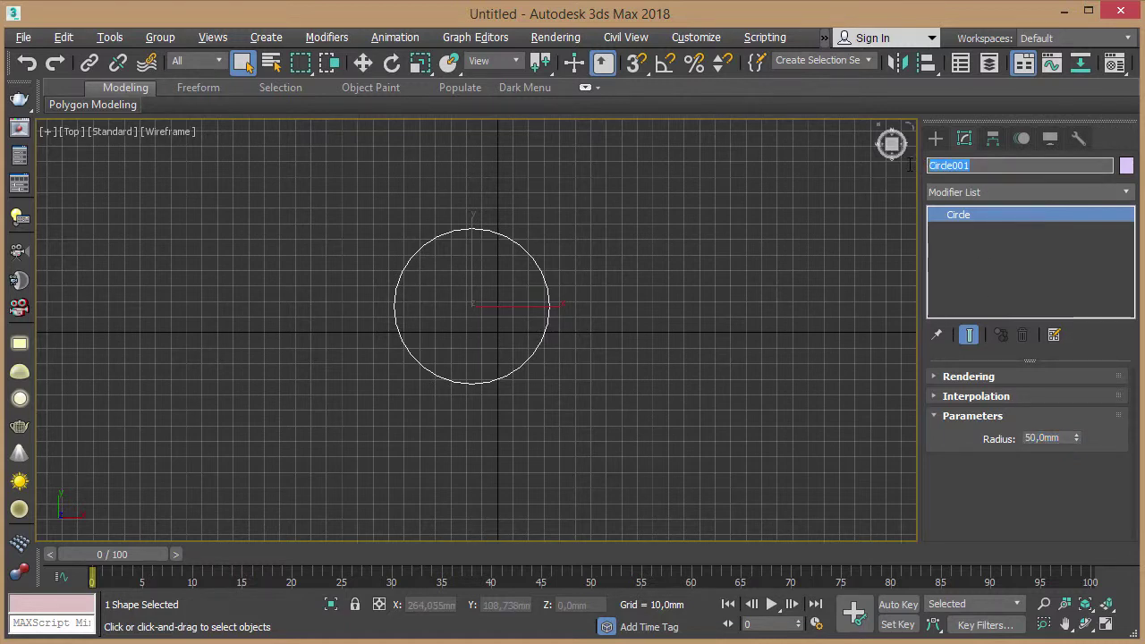
type("лепесток")
key("Return")
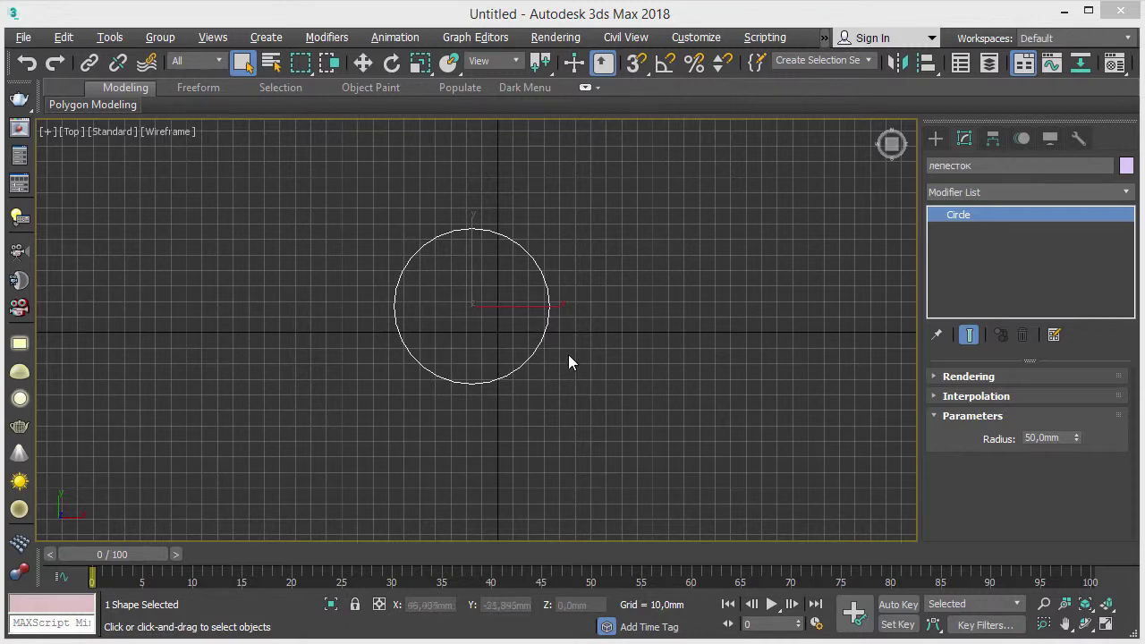
Step: Convert the лепесток circle to an Editable Spline and enter its Vertex sub-object level
right_click(551, 316)
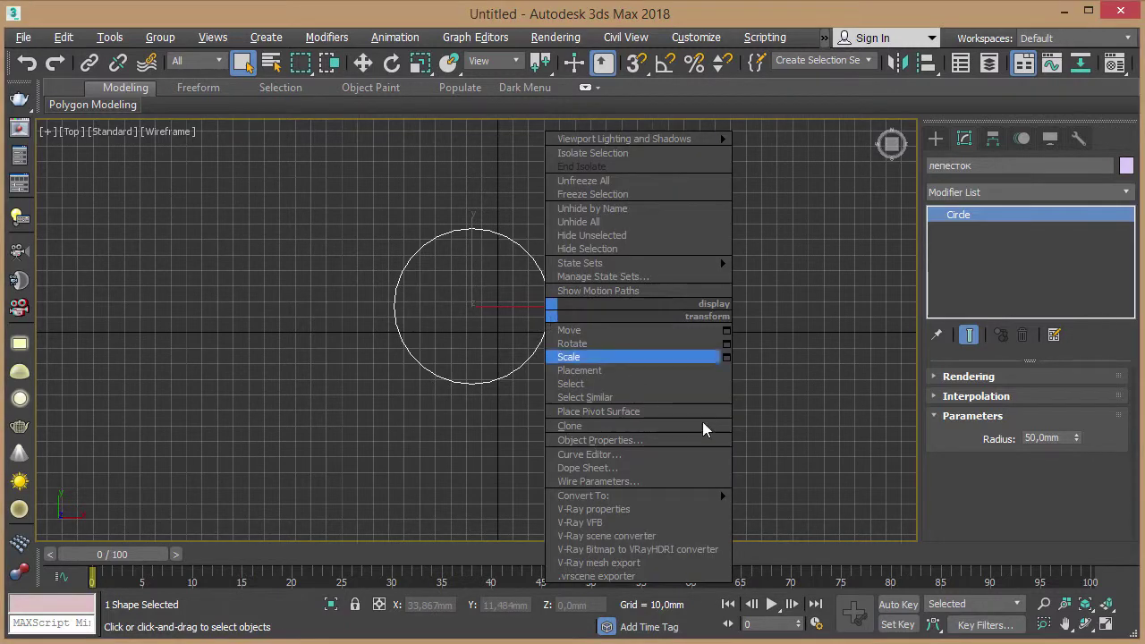
mouse_move(626, 495)
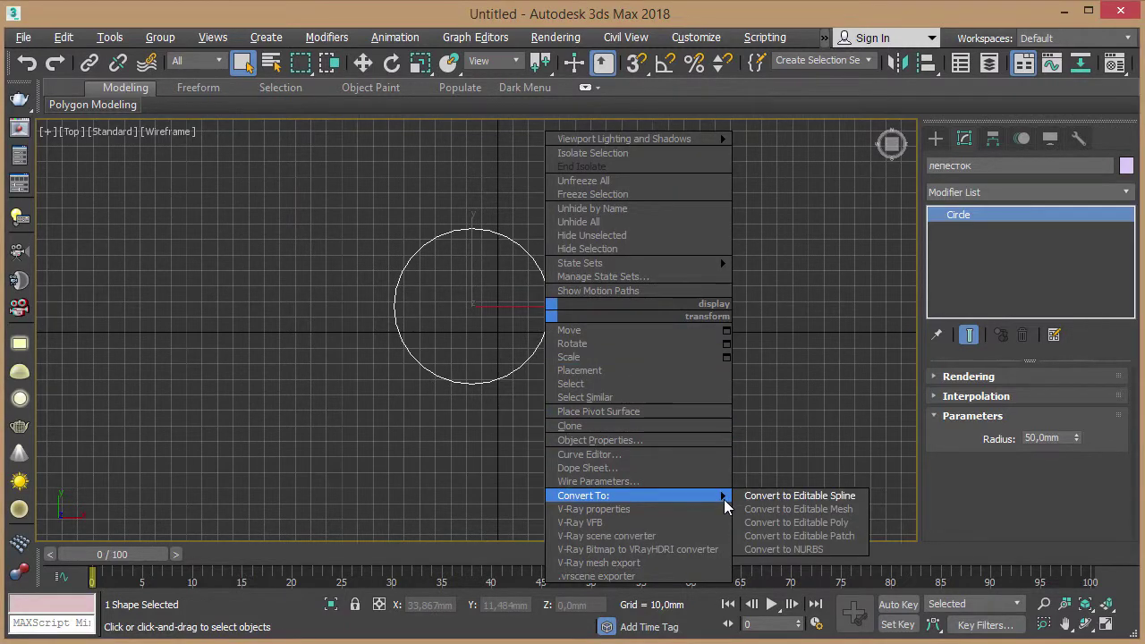
left_click(791, 498)
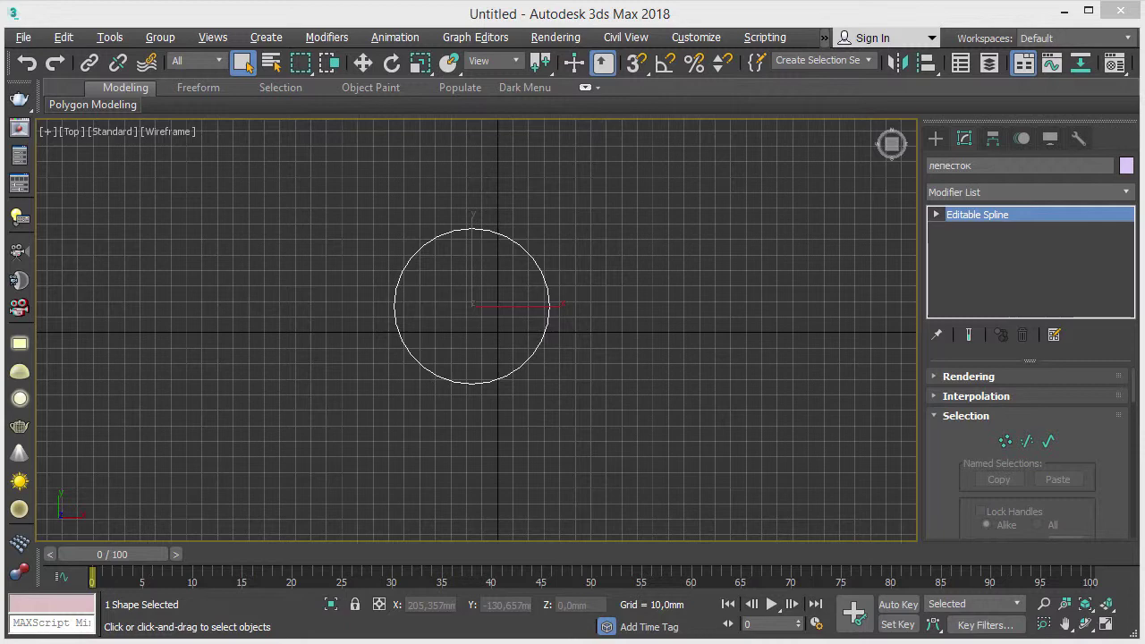
left_click(937, 218)
left_click(973, 233)
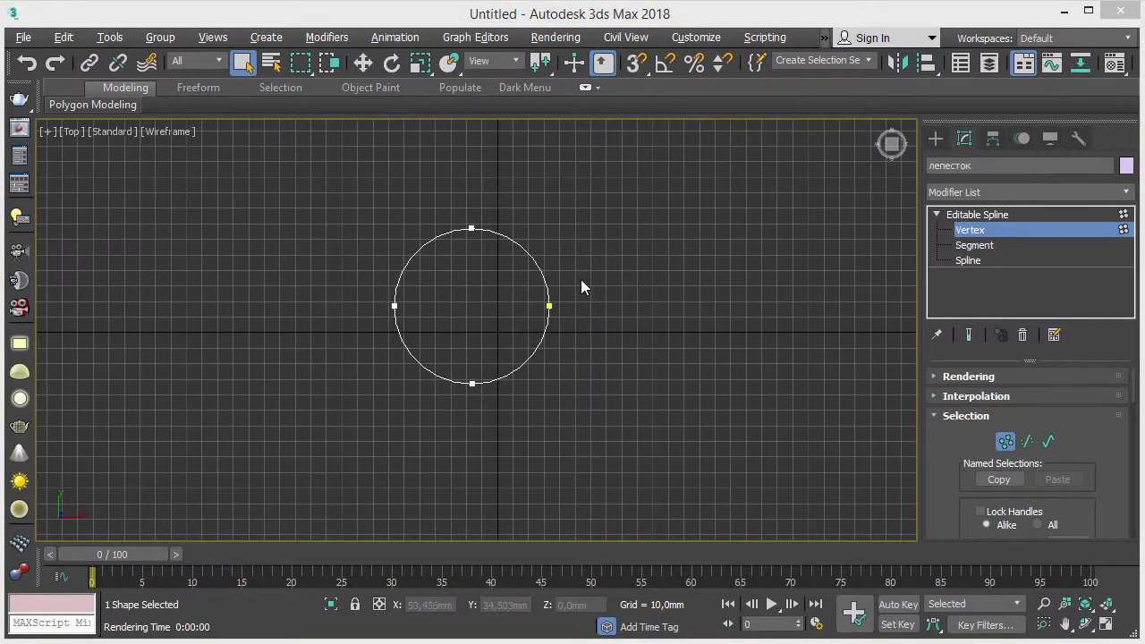
Step: Select the circle's right vertex and pull it outward to the right into an egg shape
left_click_drag(580, 282, 541, 344)
key("w")
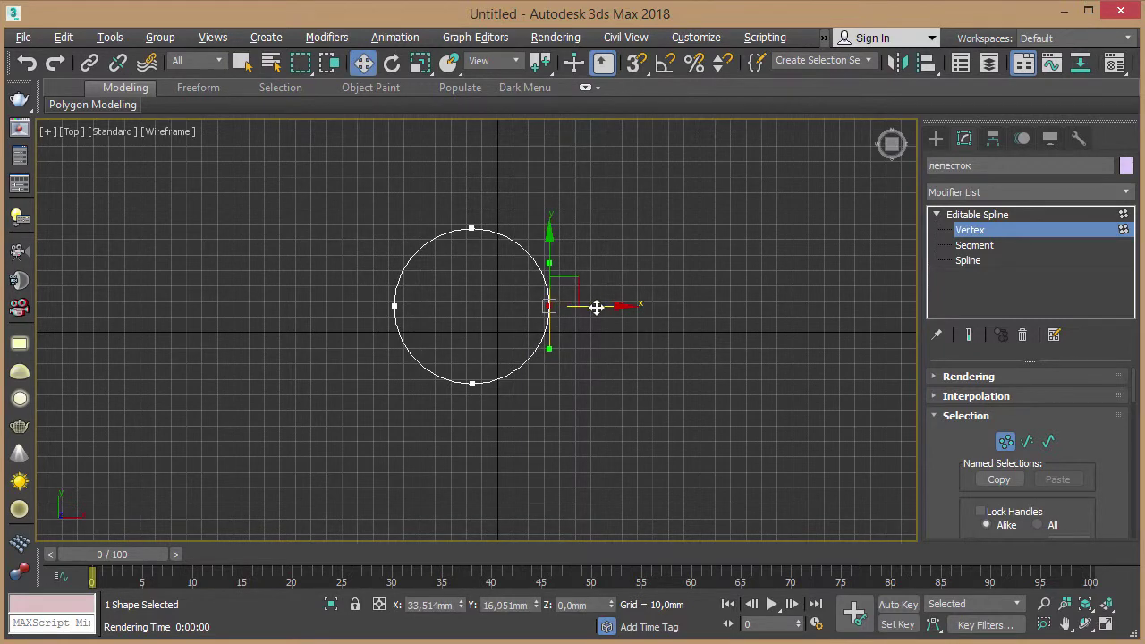
left_click_drag(595, 307, 657, 308)
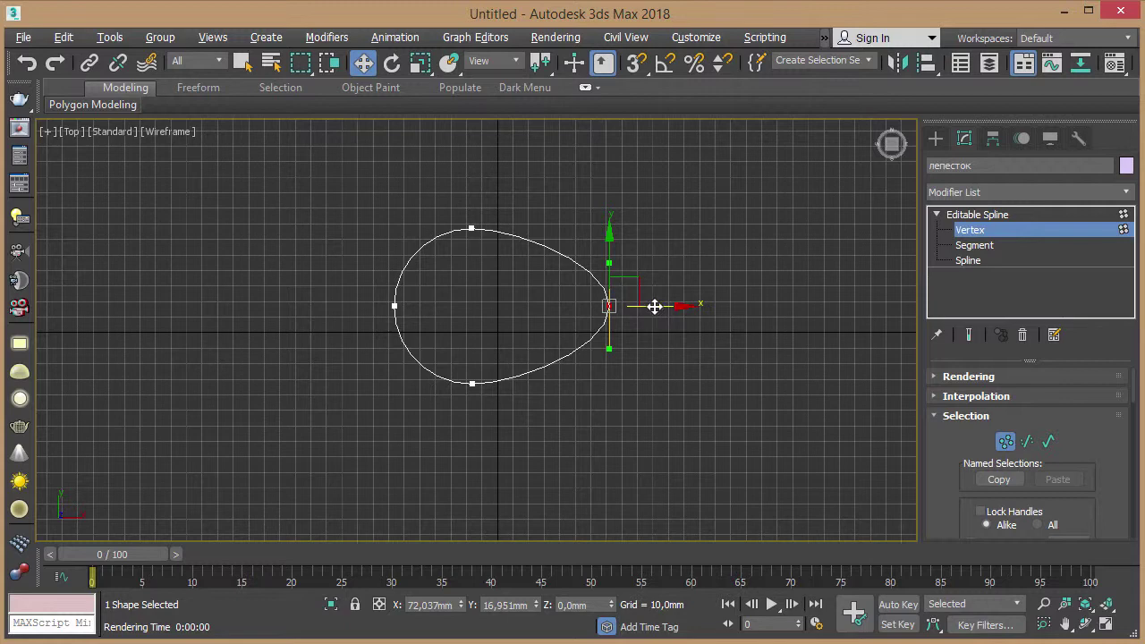
Step: Make the right vertex Bezier Corner, adjust both handles toward the point, then set it to Corner
right_click(613, 307)
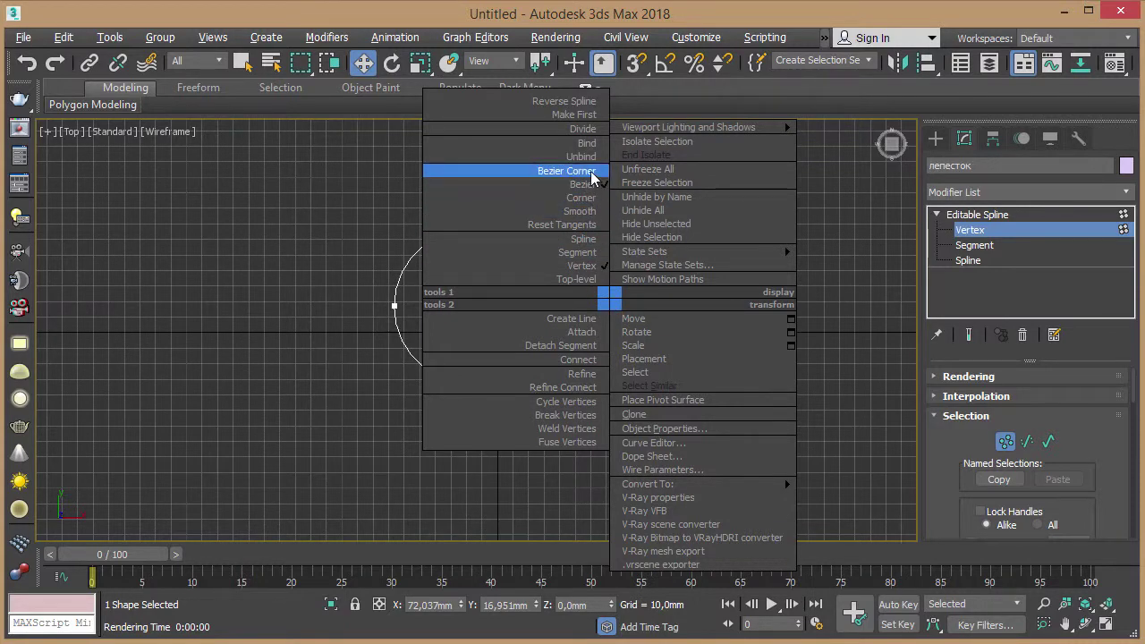
left_click(592, 174)
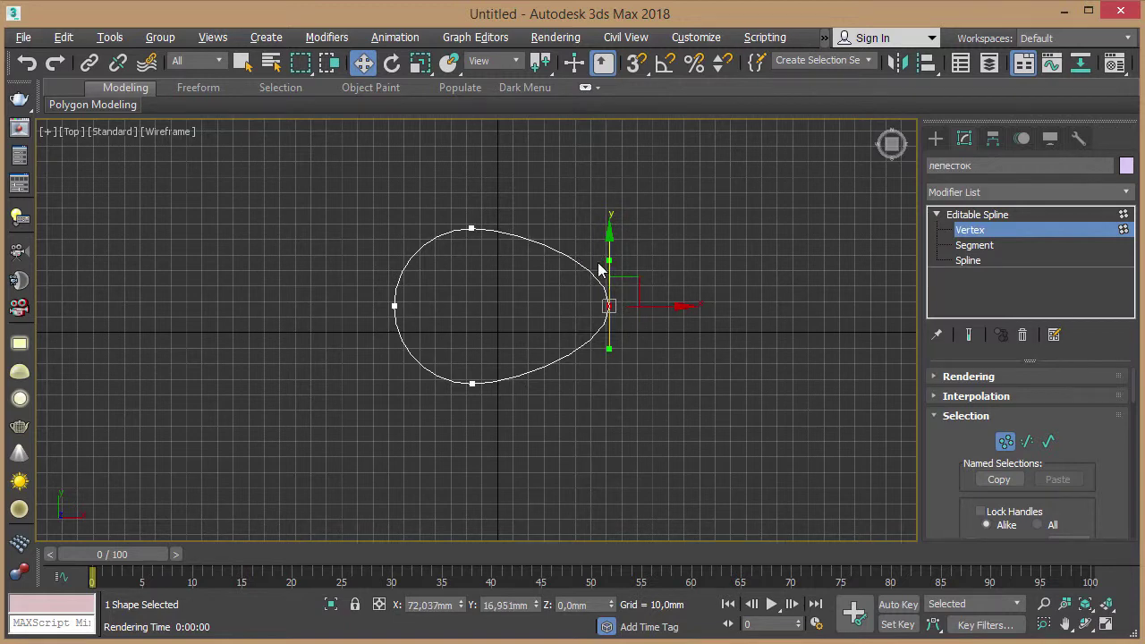
left_click_drag(609, 253, 608, 276)
left_click_drag(611, 350, 609, 330)
right_click(609, 309)
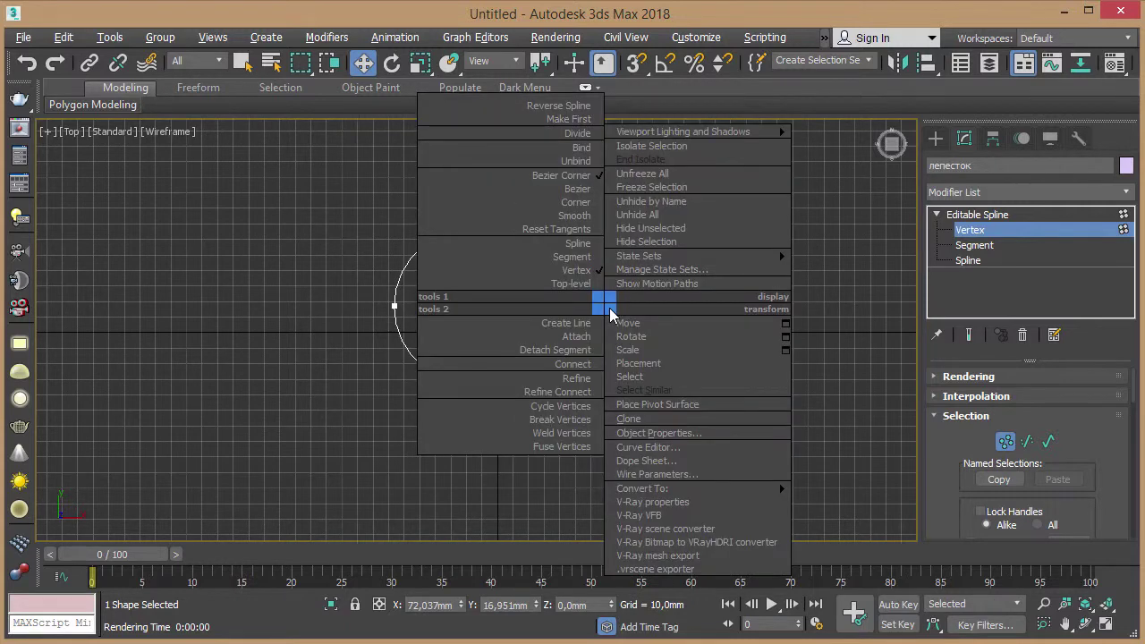
left_click(580, 206)
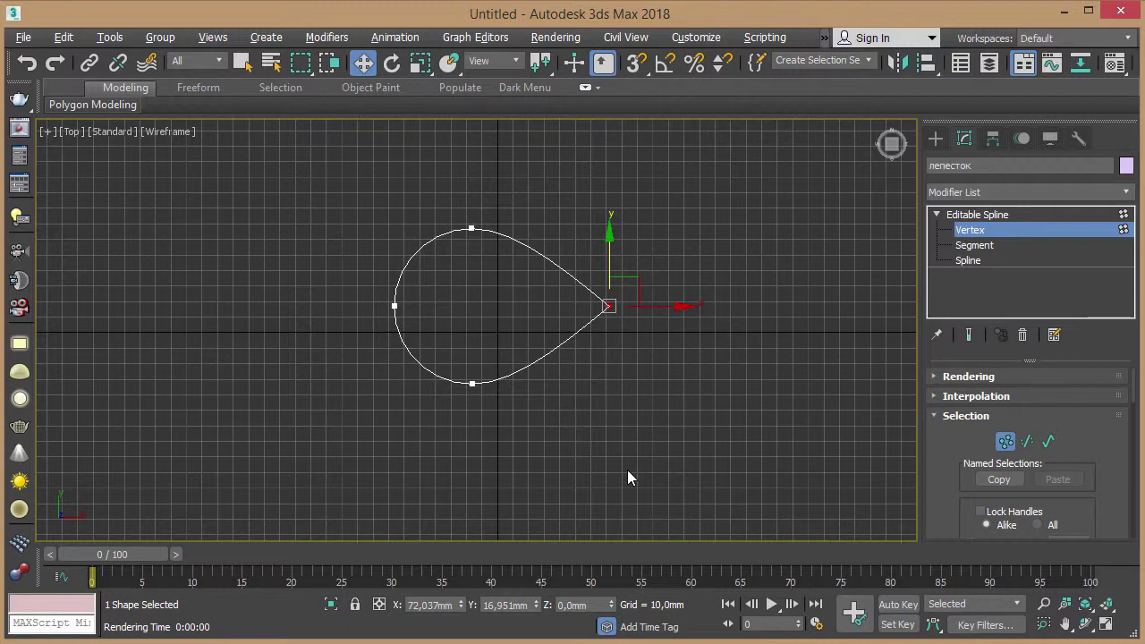
Step: Scroll through the Editable Spline parameters in the command panel to reach the Insert tool
mouse_move(1096, 436)
left_mouse_down()
mouse_move(1073, 275)
mouse_move(1076, 371)
left_mouse_up()
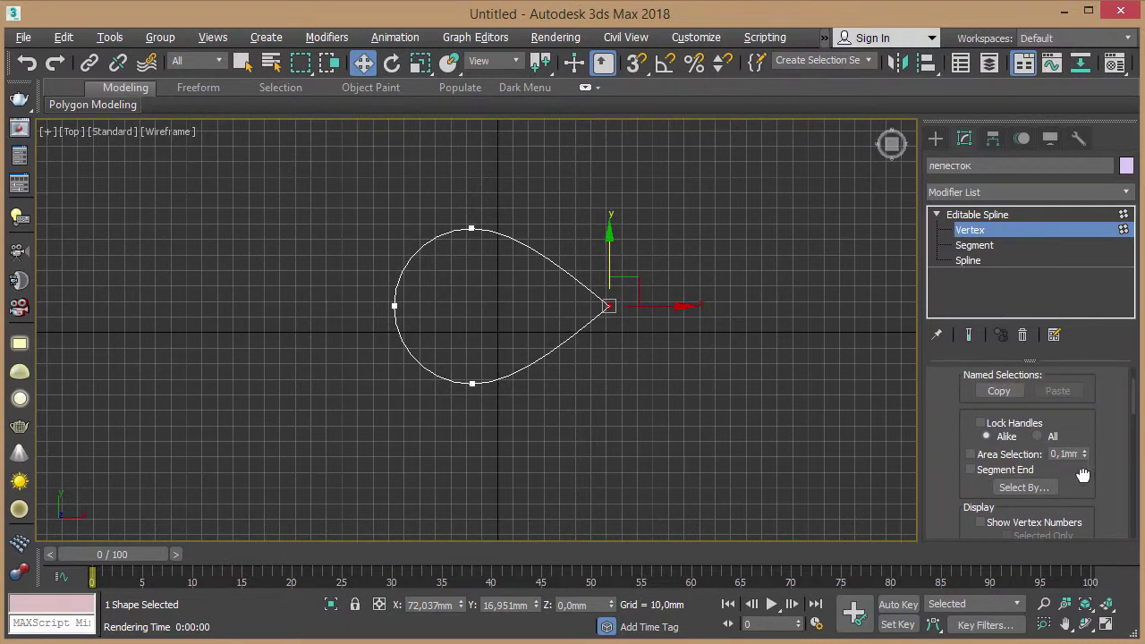
left_click_drag(1082, 474, 1093, 230)
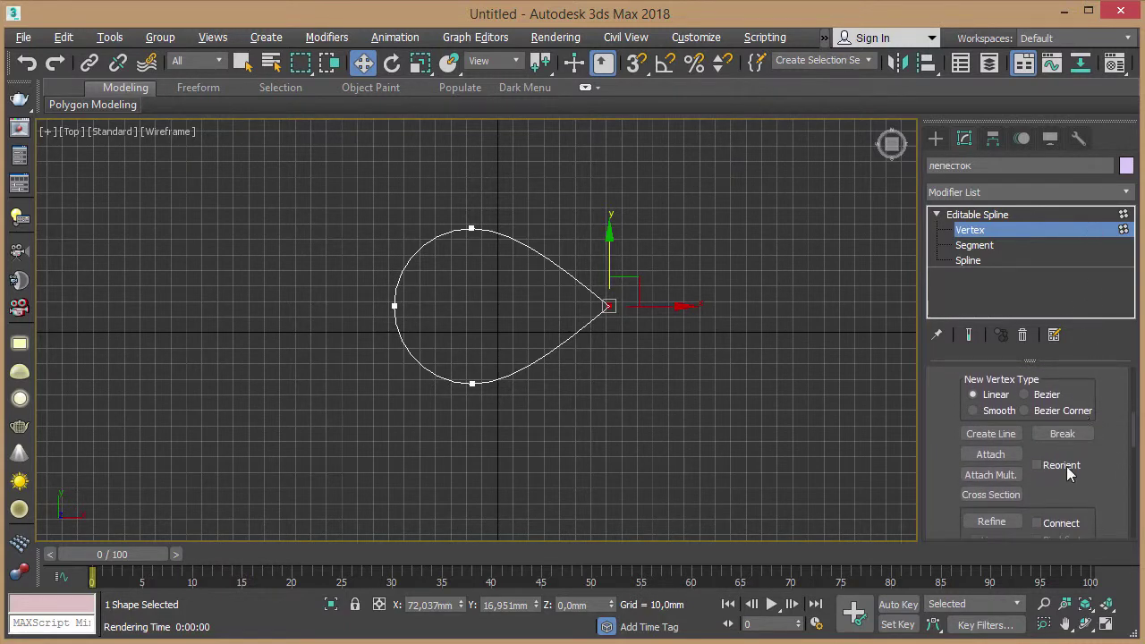
mouse_move(1066, 473)
left_mouse_down()
mouse_move(1063, 289)
mouse_move(1076, 177)
left_mouse_up()
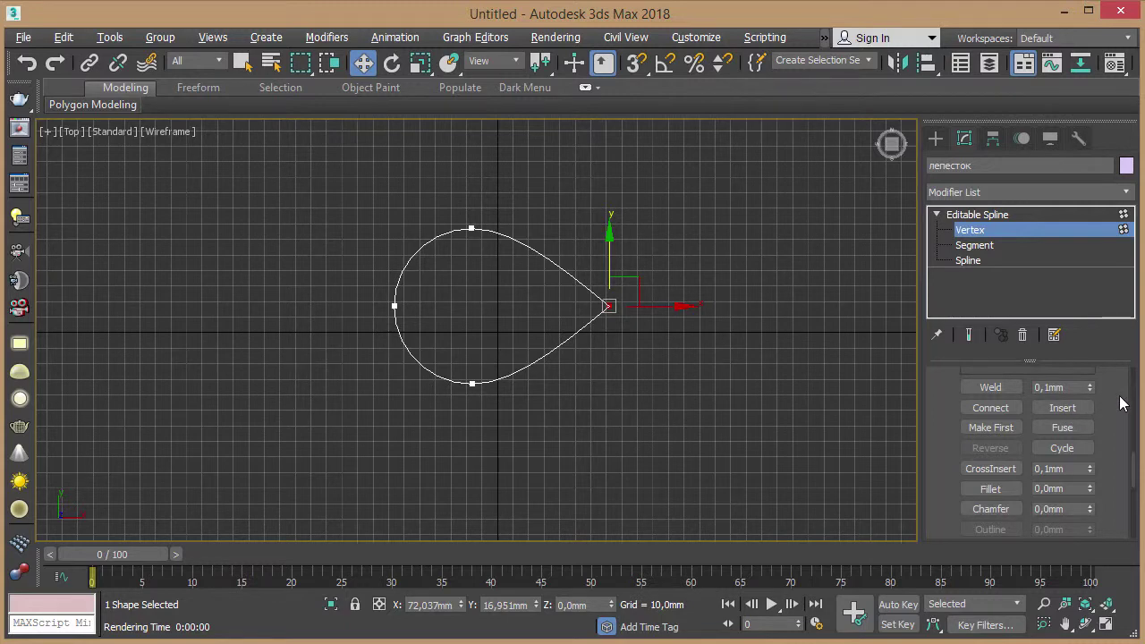
scroll(1112, 410, "up", 5)
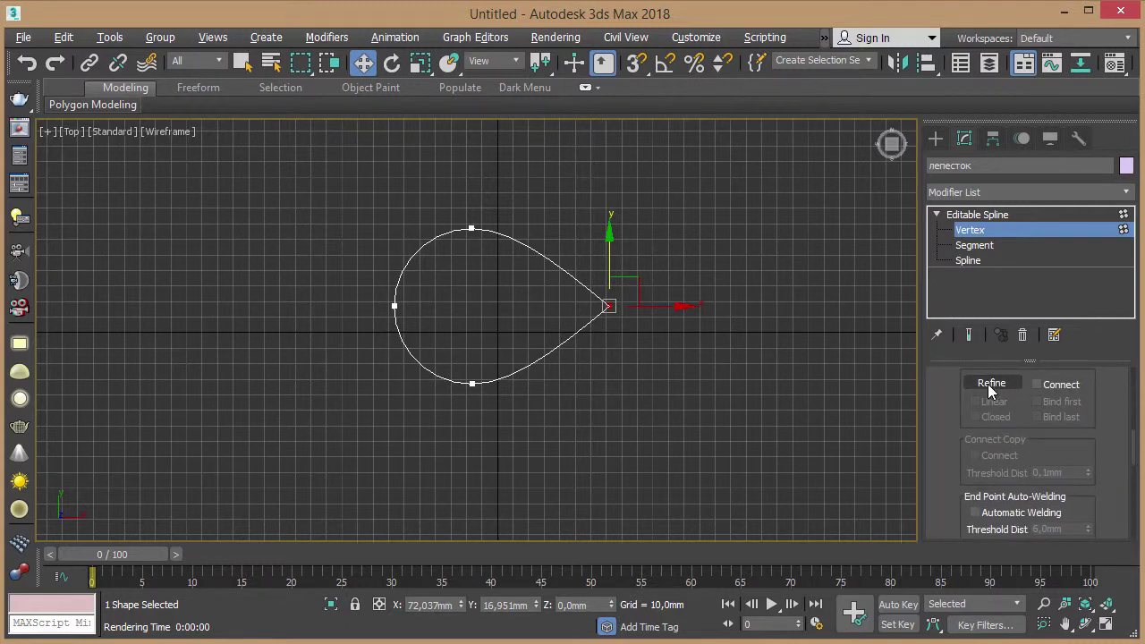
scroll(1104, 479, "down", 3)
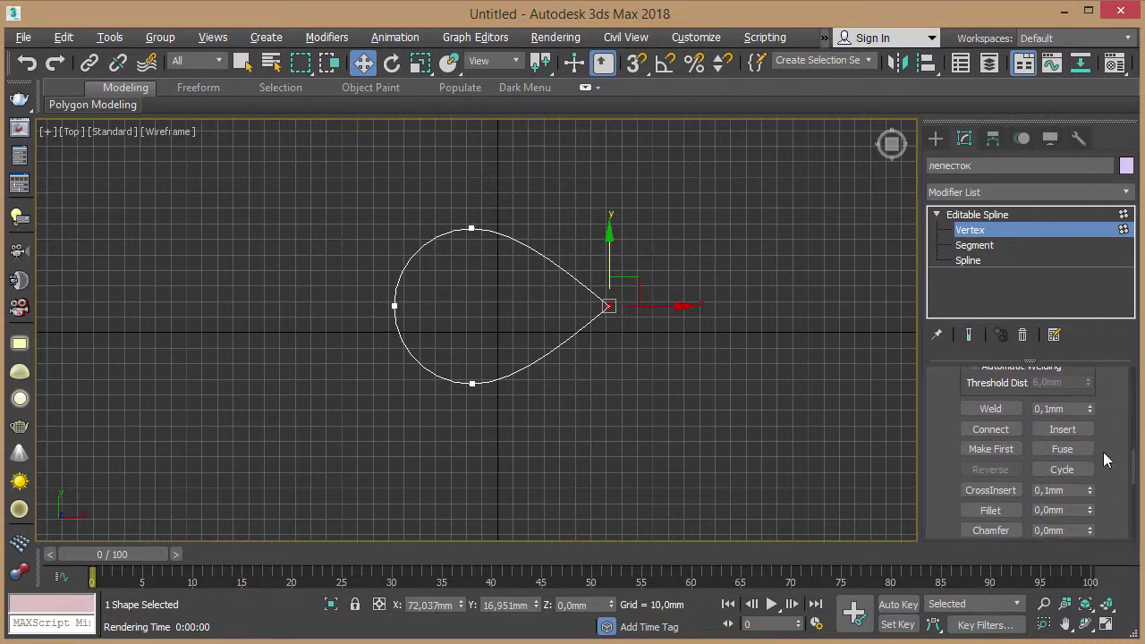
scroll(1103, 452, "down", 1)
left_click(1062, 427)
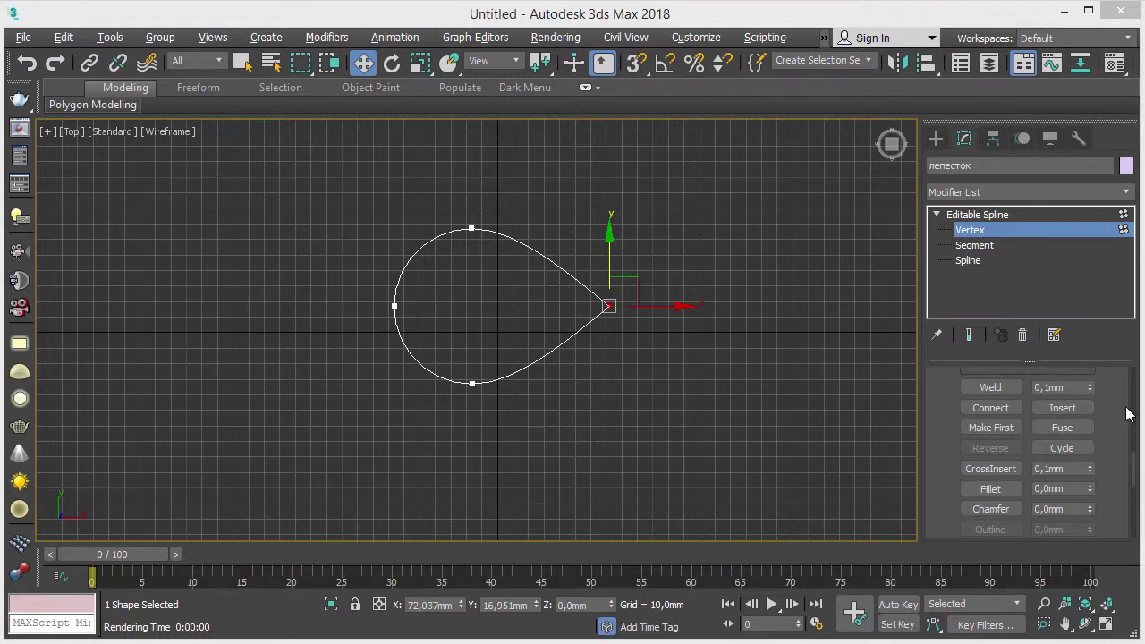
Step: Insert two new vertices on the petal's left arc, one upper and one lower
left_click(1072, 408)
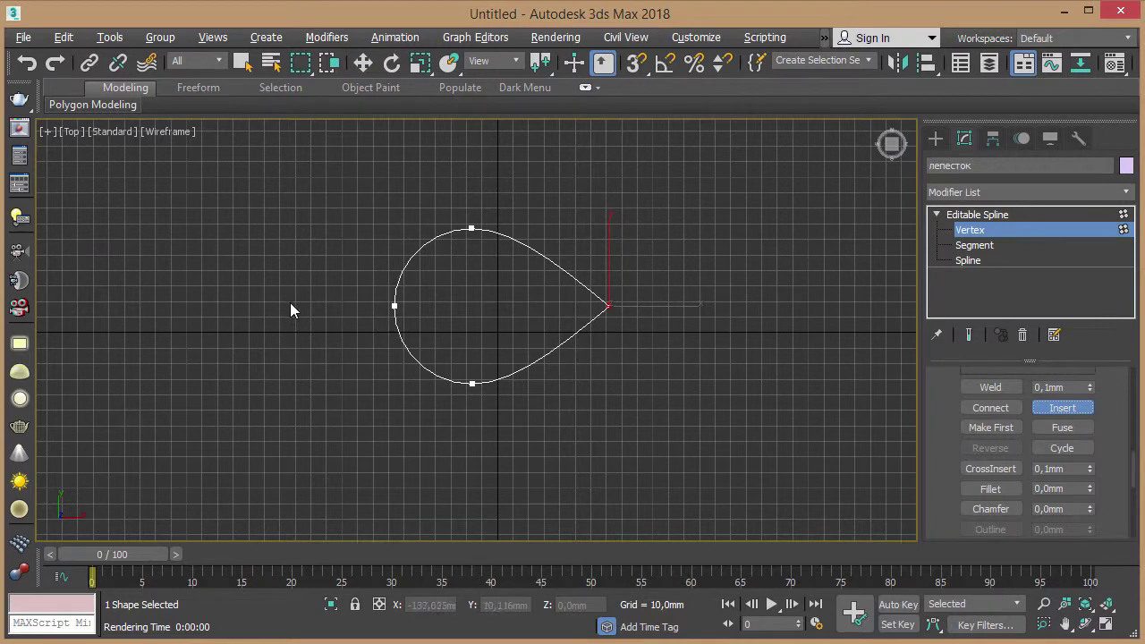
left_click(404, 259)
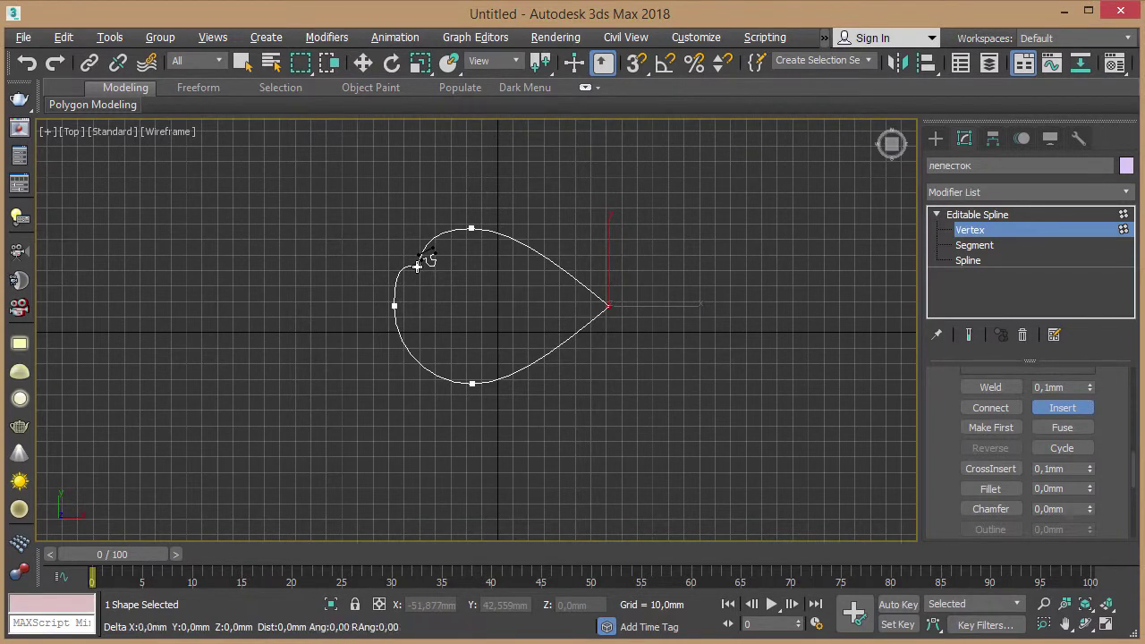
left_click(417, 266)
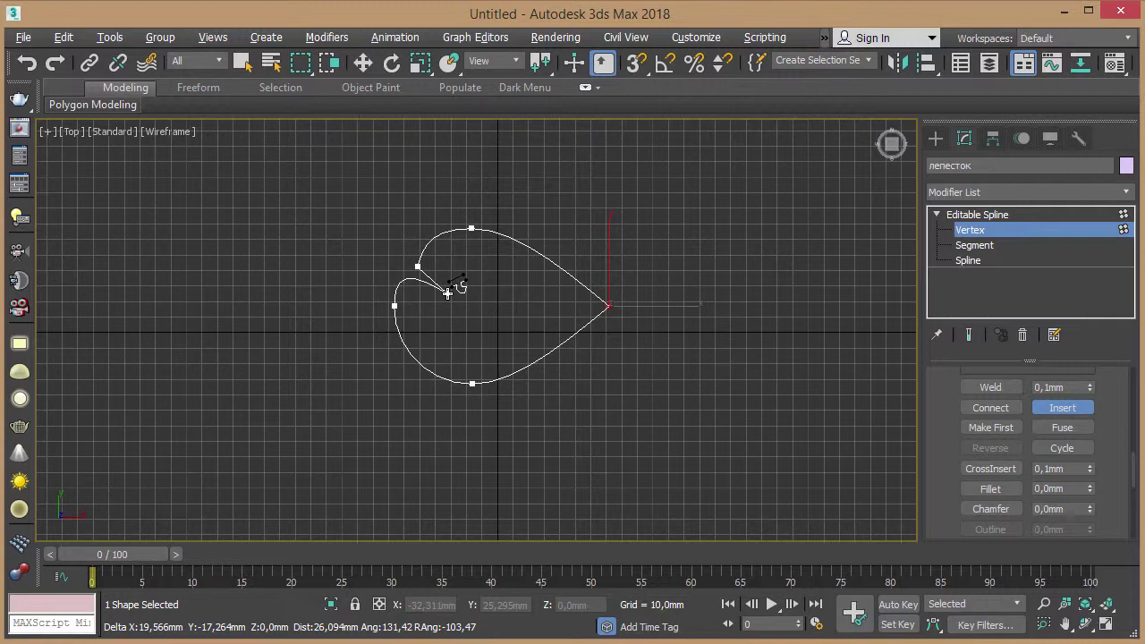
right_click(447, 292)
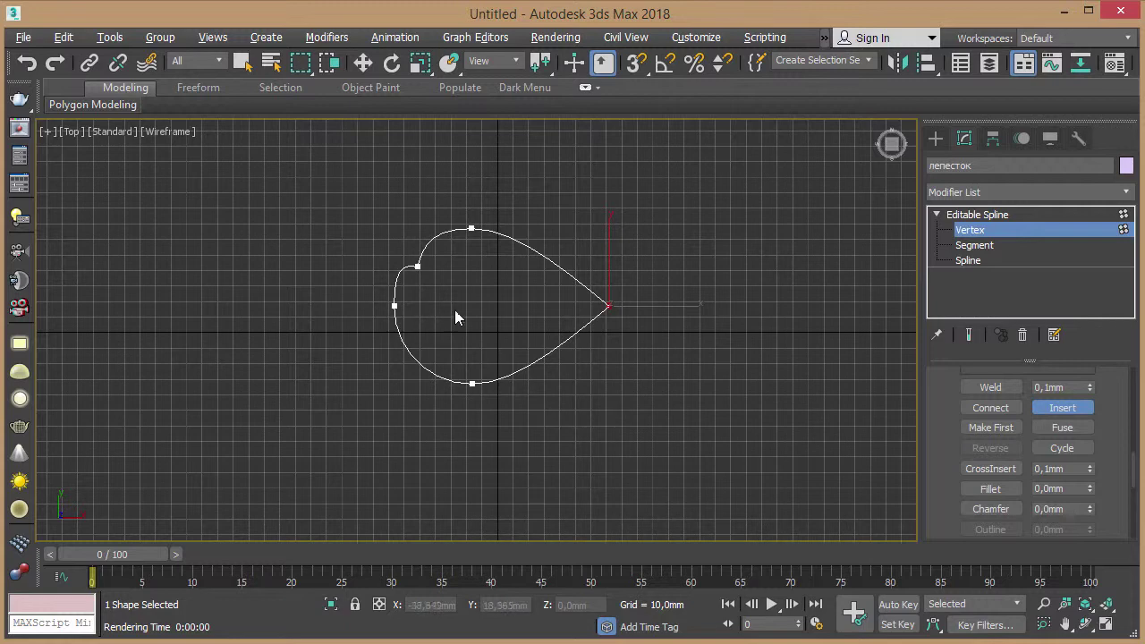
left_click(396, 338)
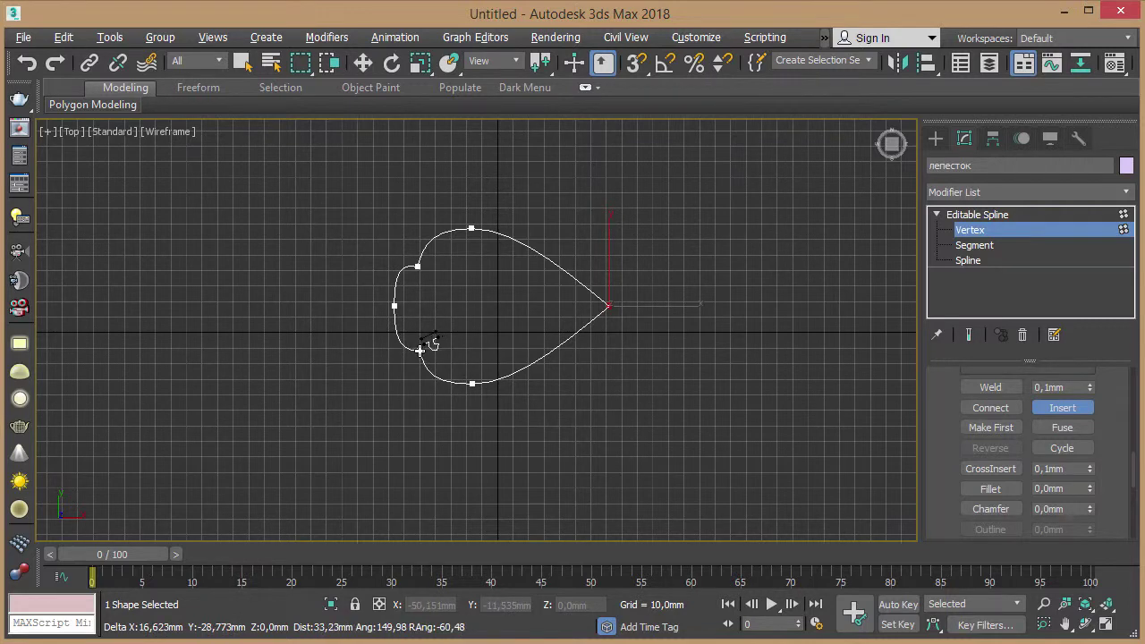
left_click(419, 350)
right_click(447, 350)
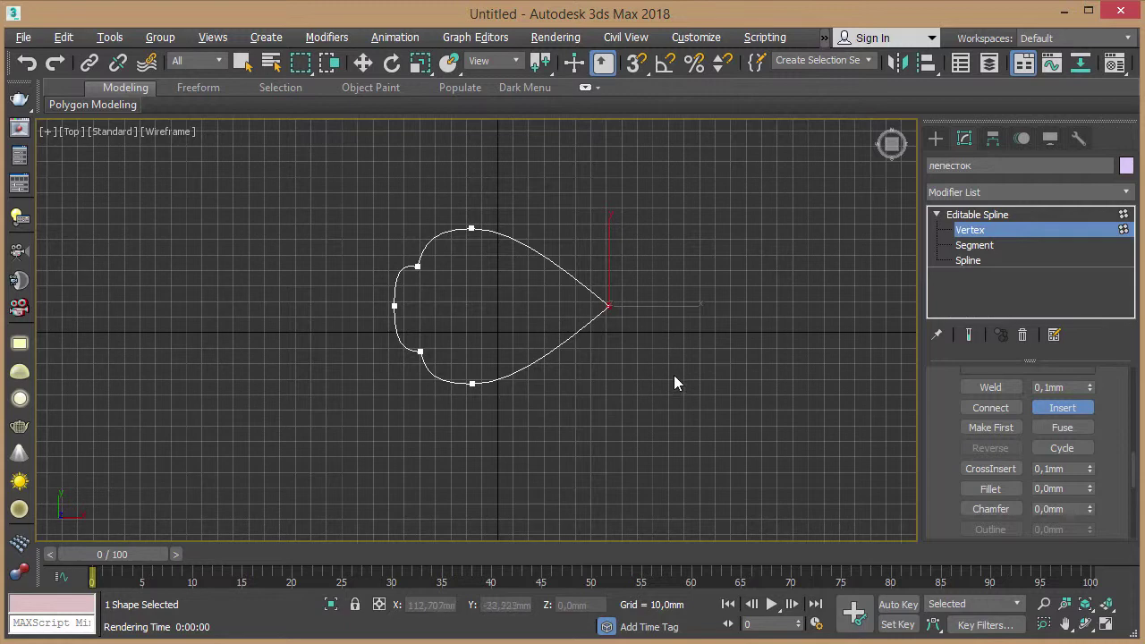
key("w")
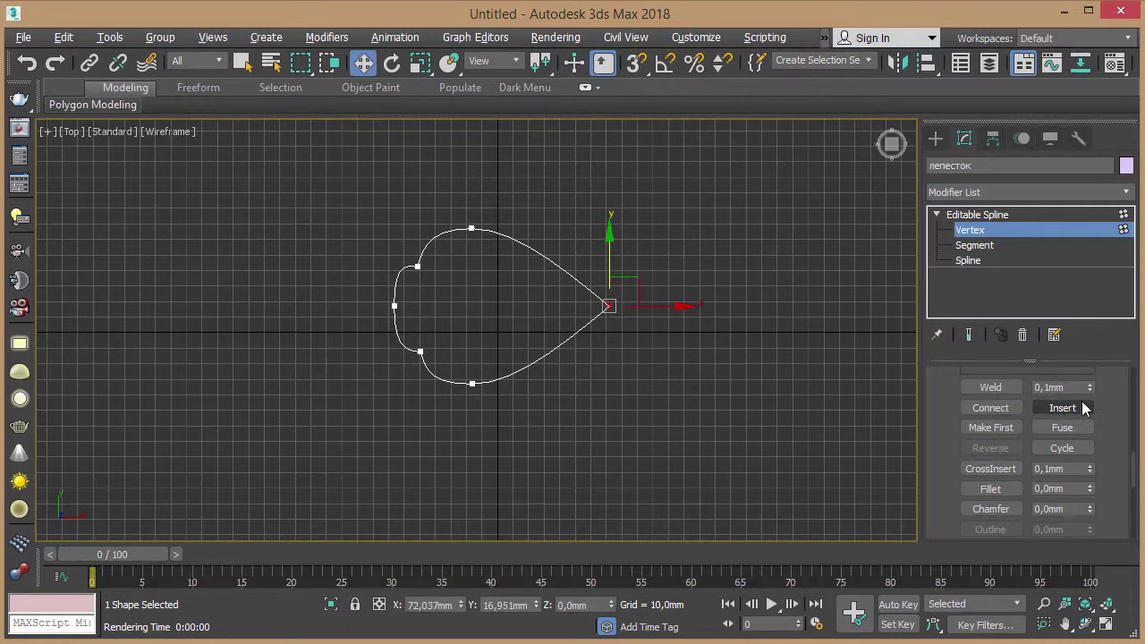
Step: Zoom the Top view and pan so the petal sits on the left, back in Select mode
scroll(1112, 391, "up", 3)
scroll(1112, 392, "up", 3)
scroll(1109, 391, "up", 3)
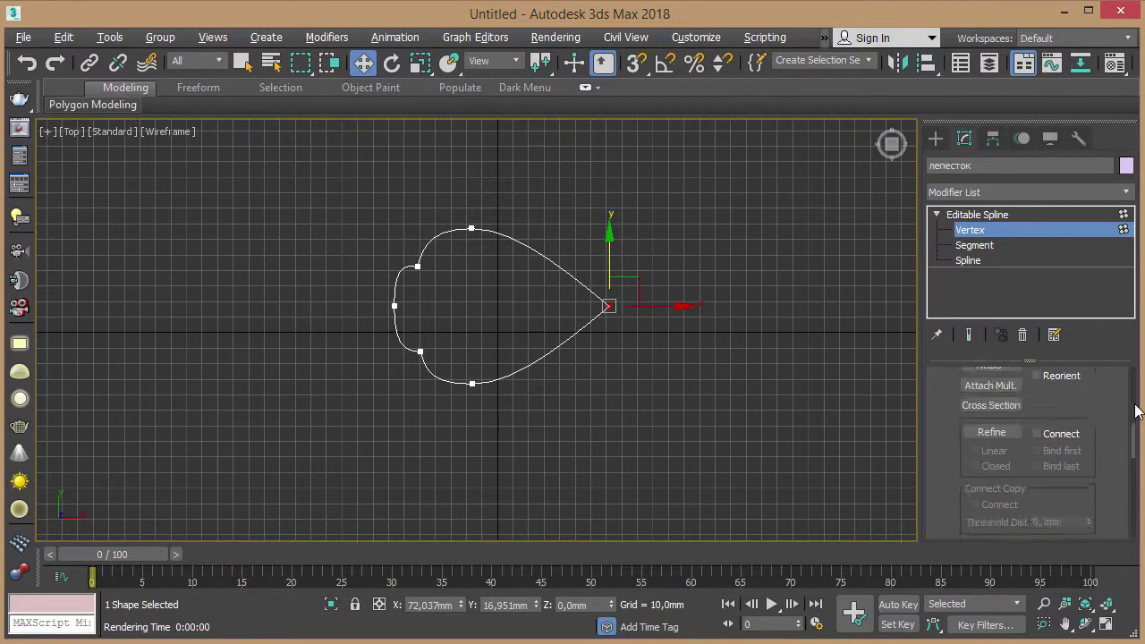
scroll(1105, 390, "up", 3)
key("q")
middle_click_drag(684, 354, 598, 353)
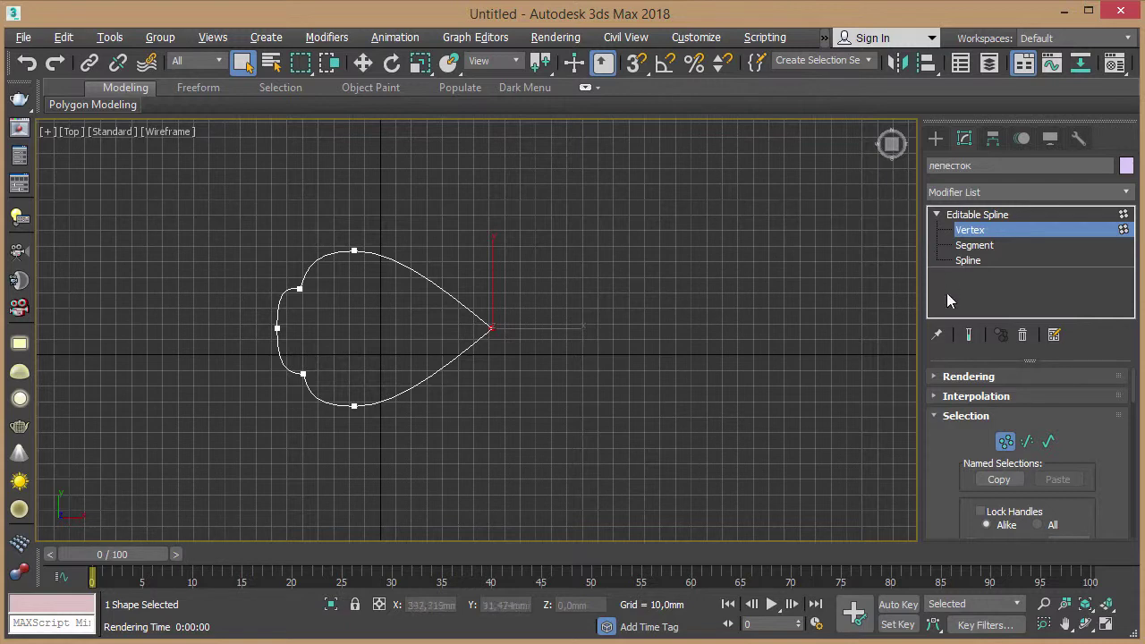
Step: Choose Sphere from Create > Geometry > Standard Primitives
left_click(934, 138)
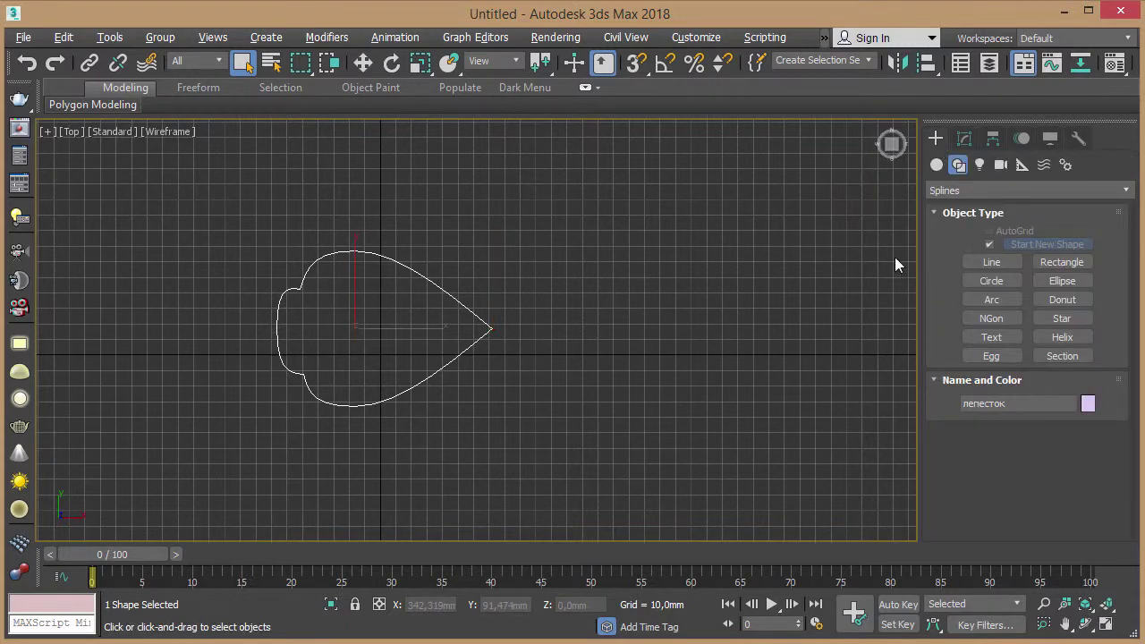
left_click(936, 165)
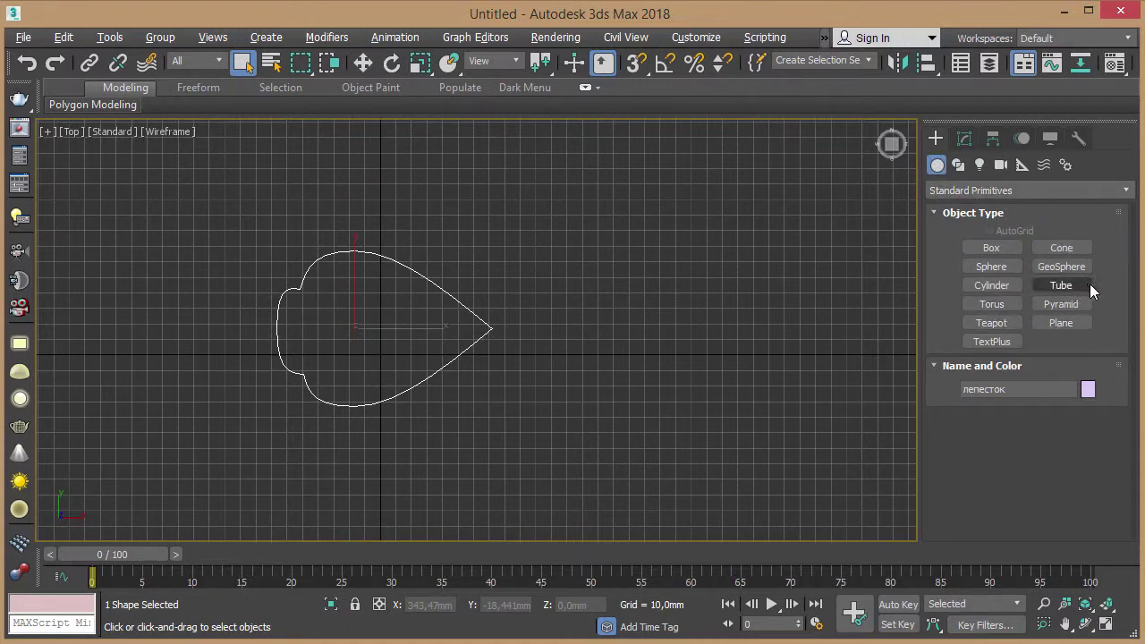
left_click(990, 266)
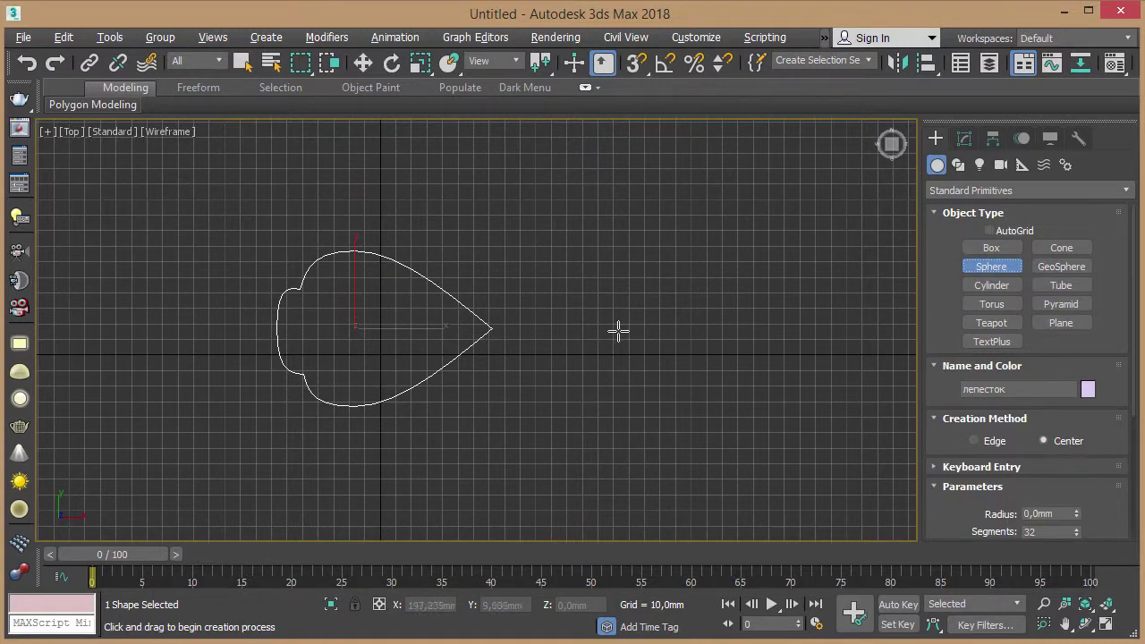
Step: Create a sphere to the right of the petal and set its radius to 12 mm
left_click_drag(594, 318, 617, 335)
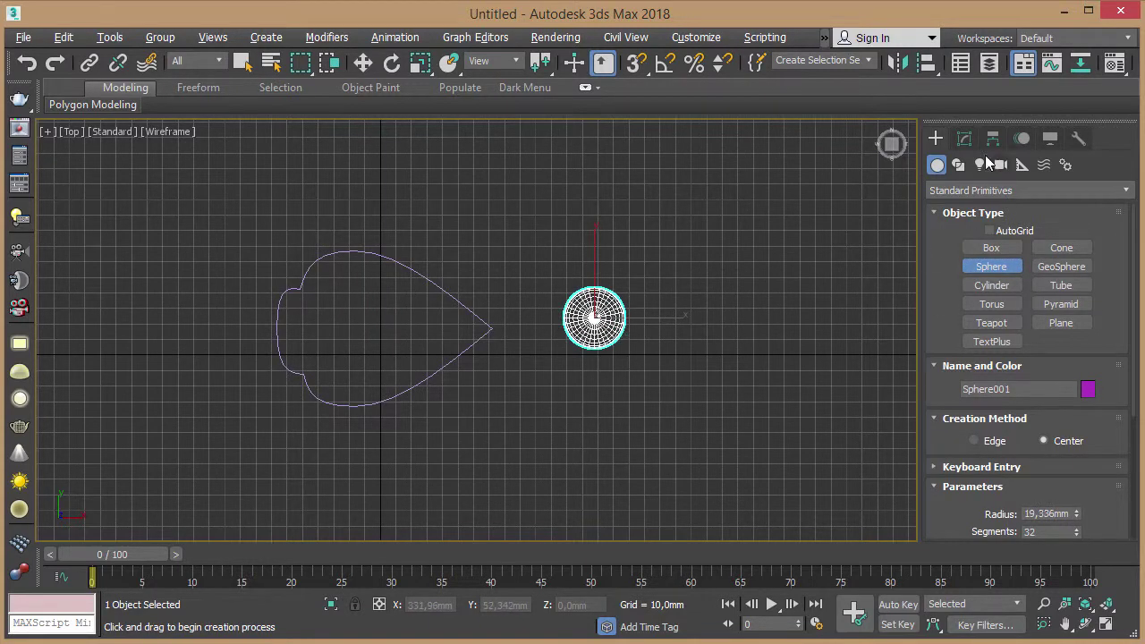
left_click(964, 139)
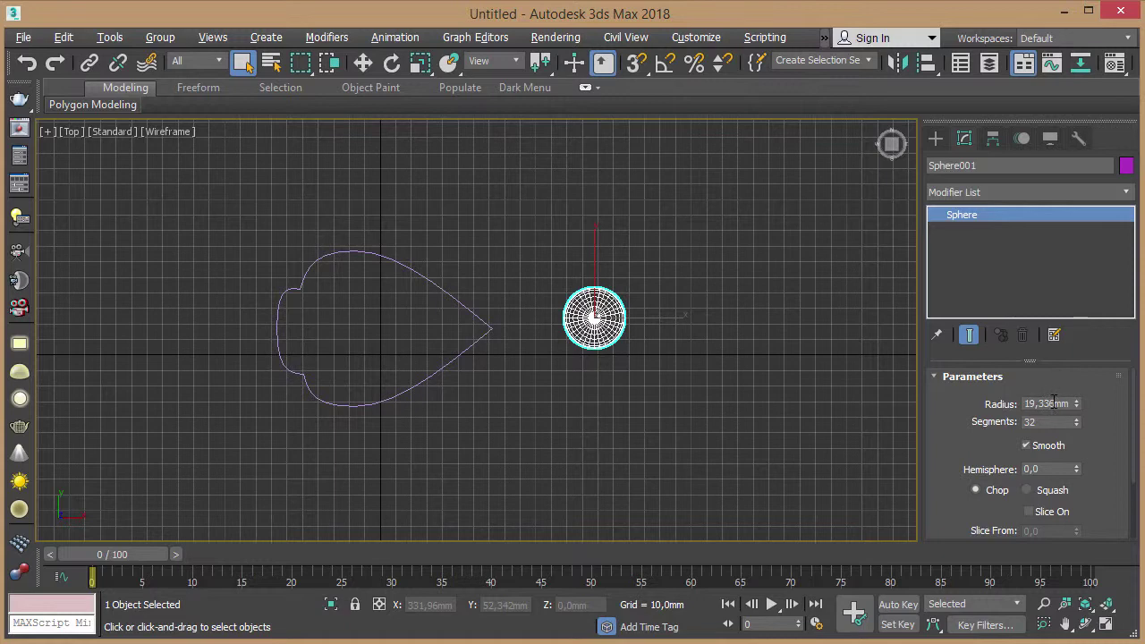
double_click(1051, 403)
type("12")
key("Return")
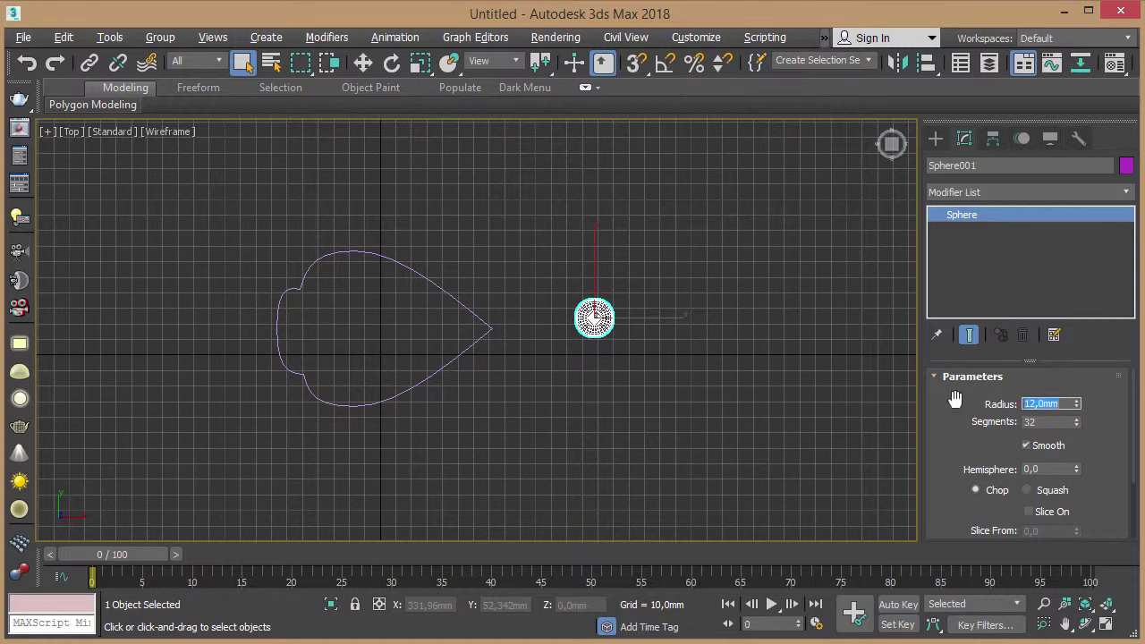
Step: Move the sphere left onto the petal's pointed tip
middle_click_drag(691, 342, 686, 353)
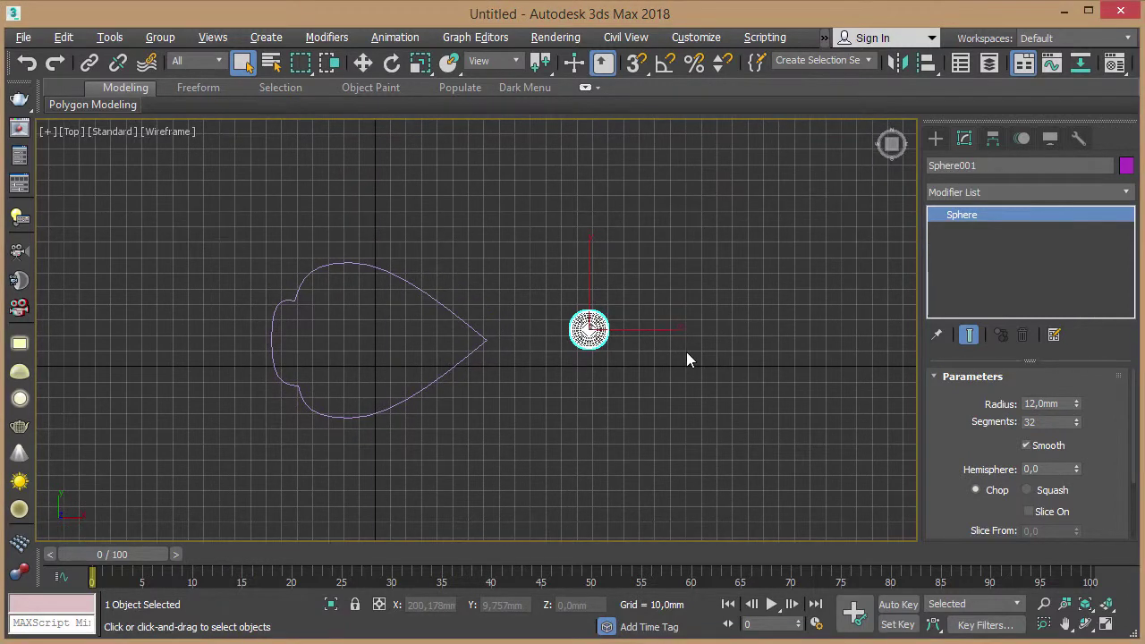
key("w")
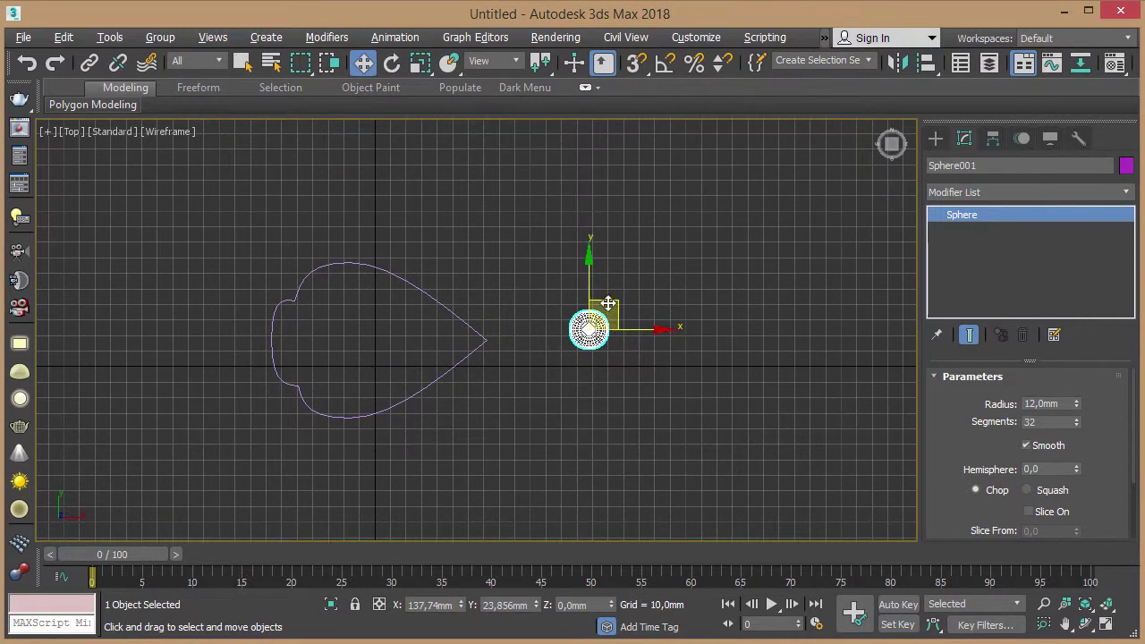
left_click_drag(607, 304, 534, 311)
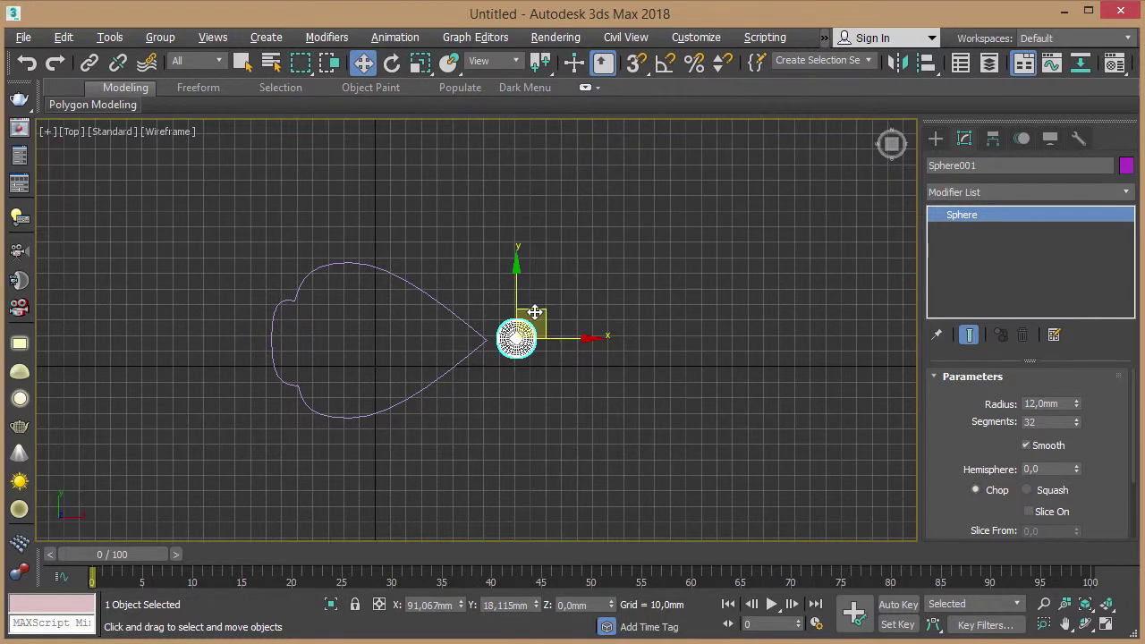
left_click_drag(534, 311, 531, 311)
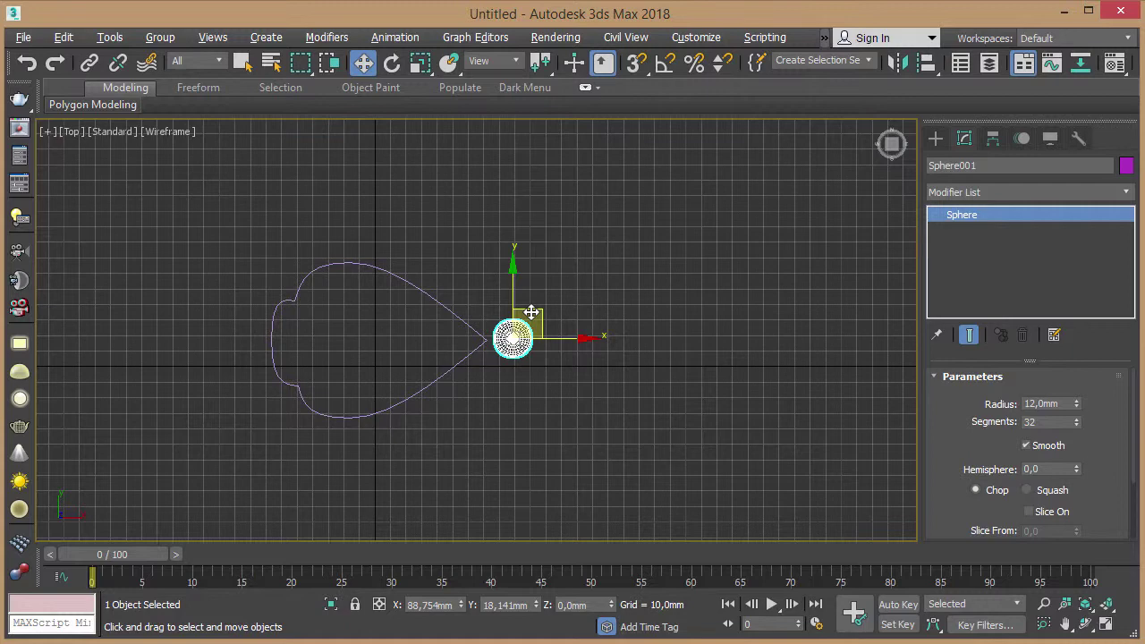
Step: Align Sphere001's center to the petal's center along the Y axis only
key("alt+a")
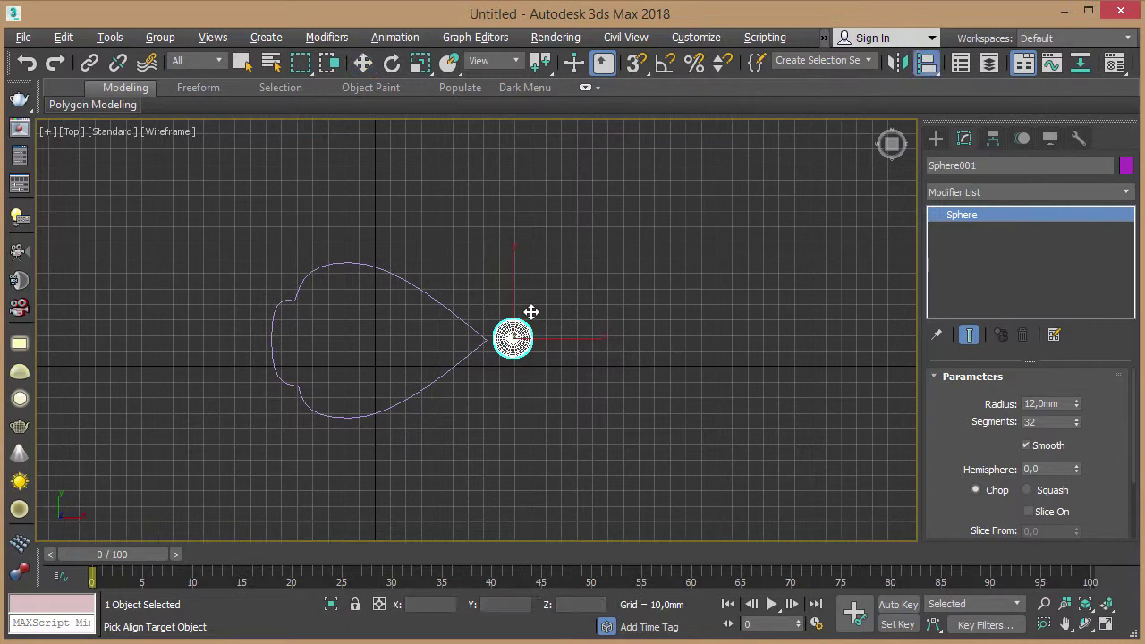
left_click(452, 365)
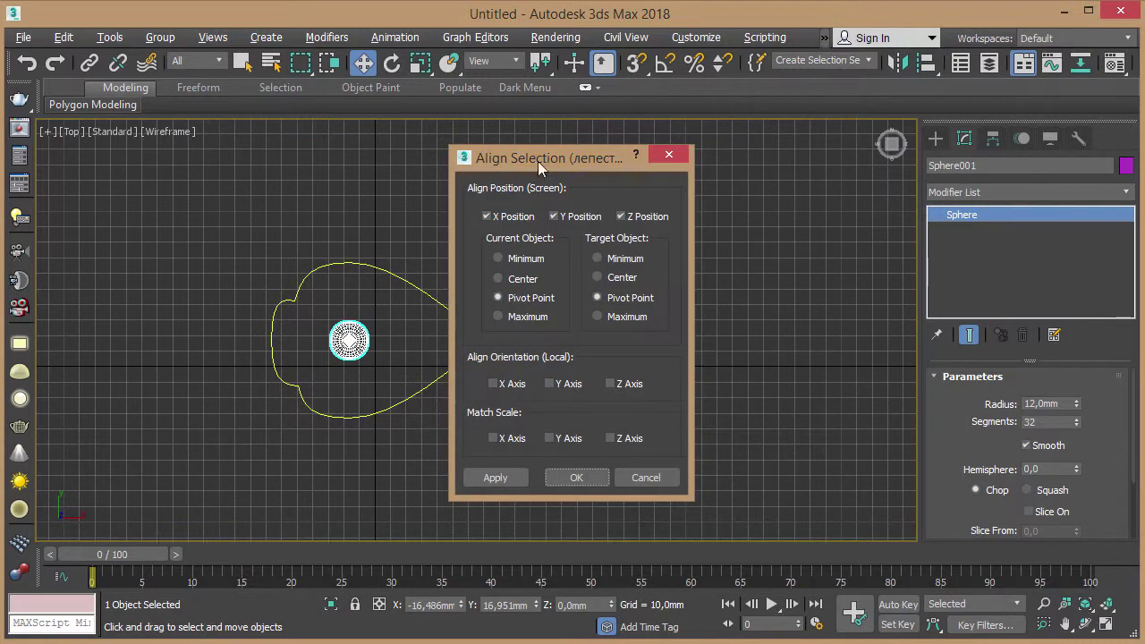
left_click_drag(538, 159, 801, 221)
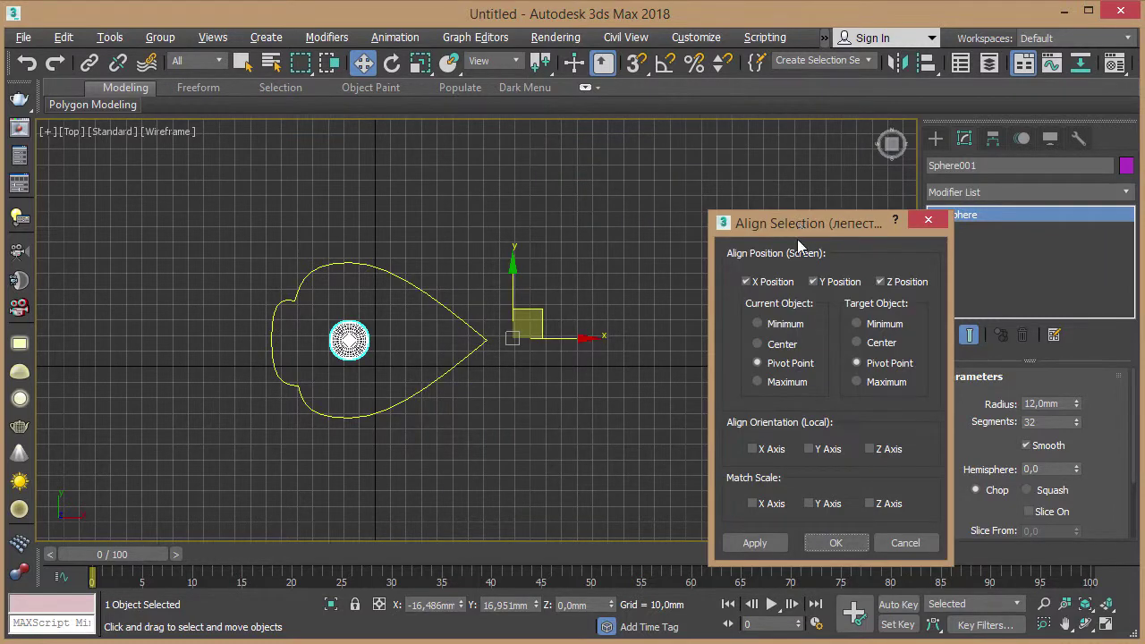
left_click(830, 283)
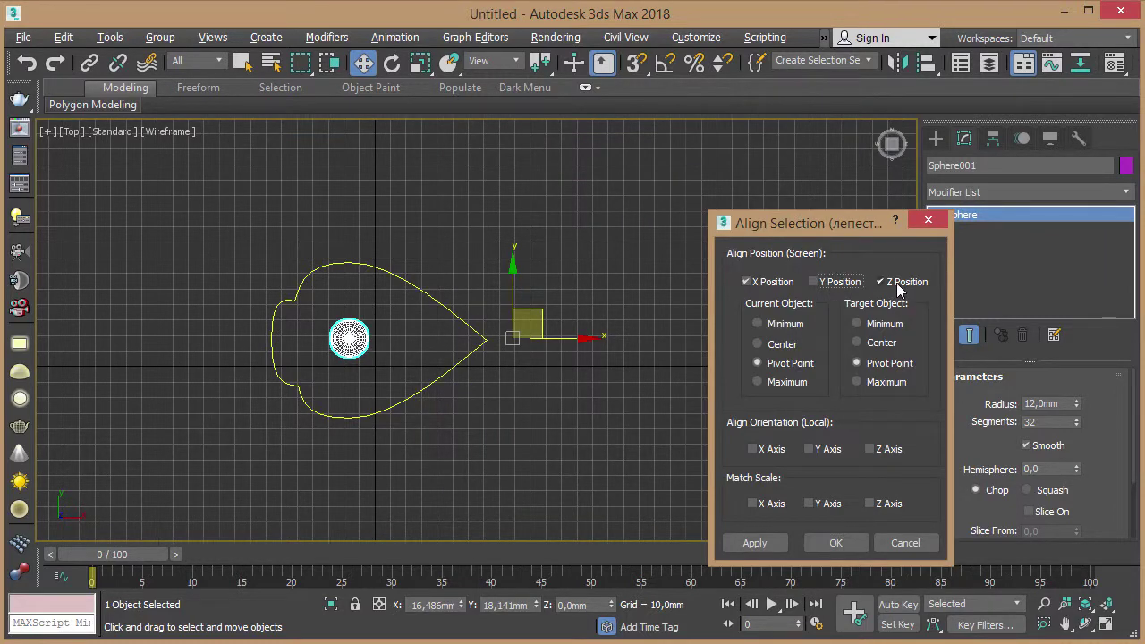
left_click(878, 283)
left_click(769, 284)
left_click(816, 283)
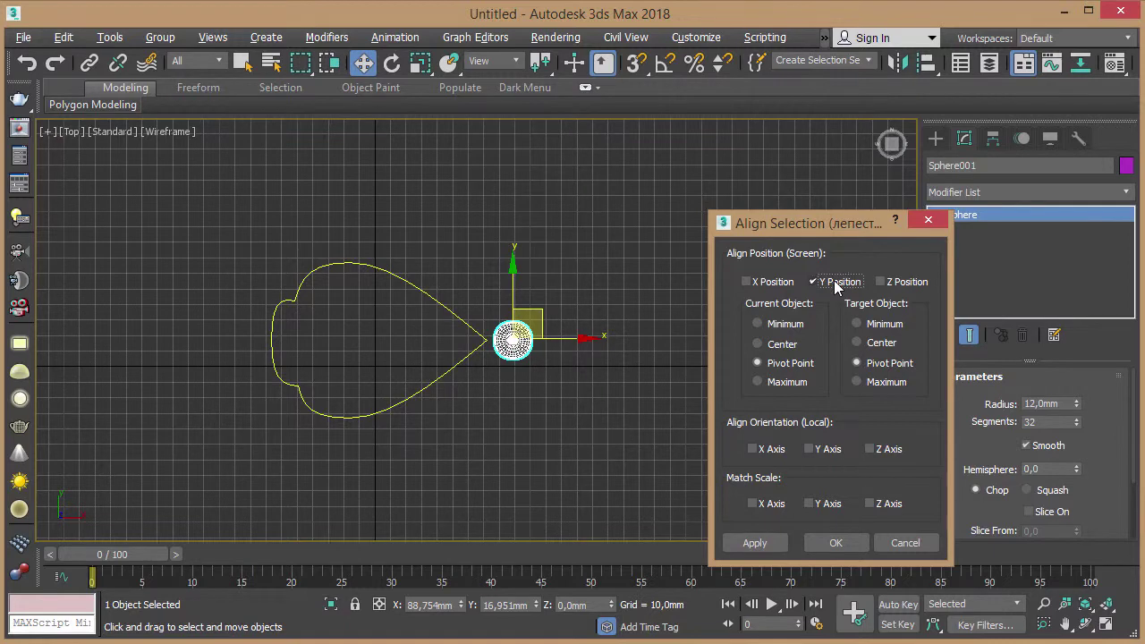
left_click_drag(832, 228, 811, 229)
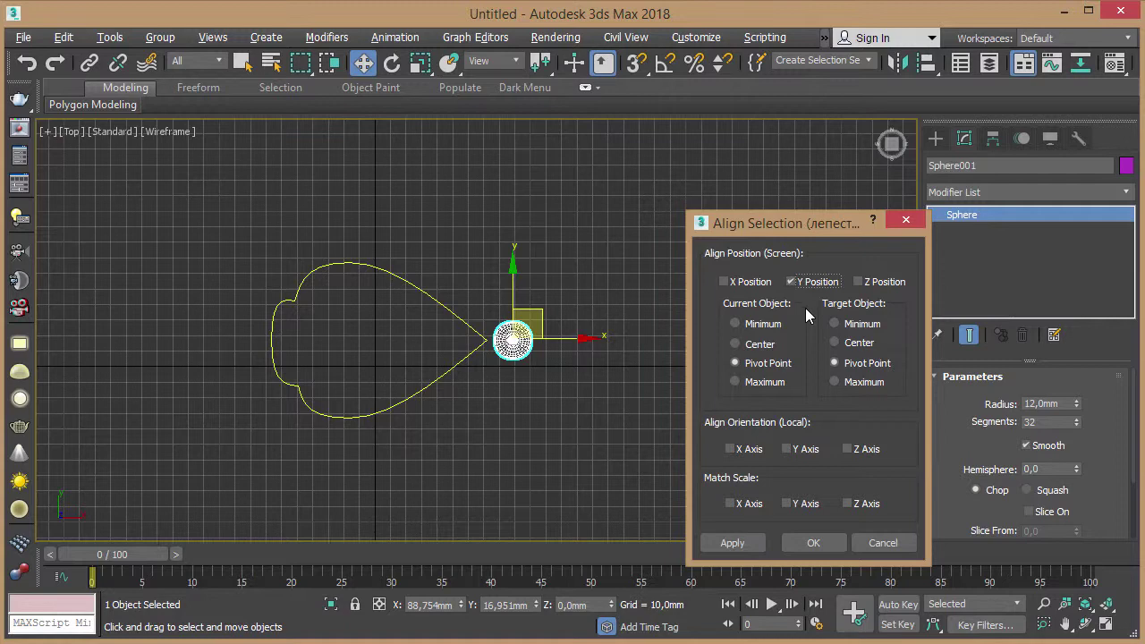
left_click(734, 343)
left_click(835, 343)
left_click(810, 543)
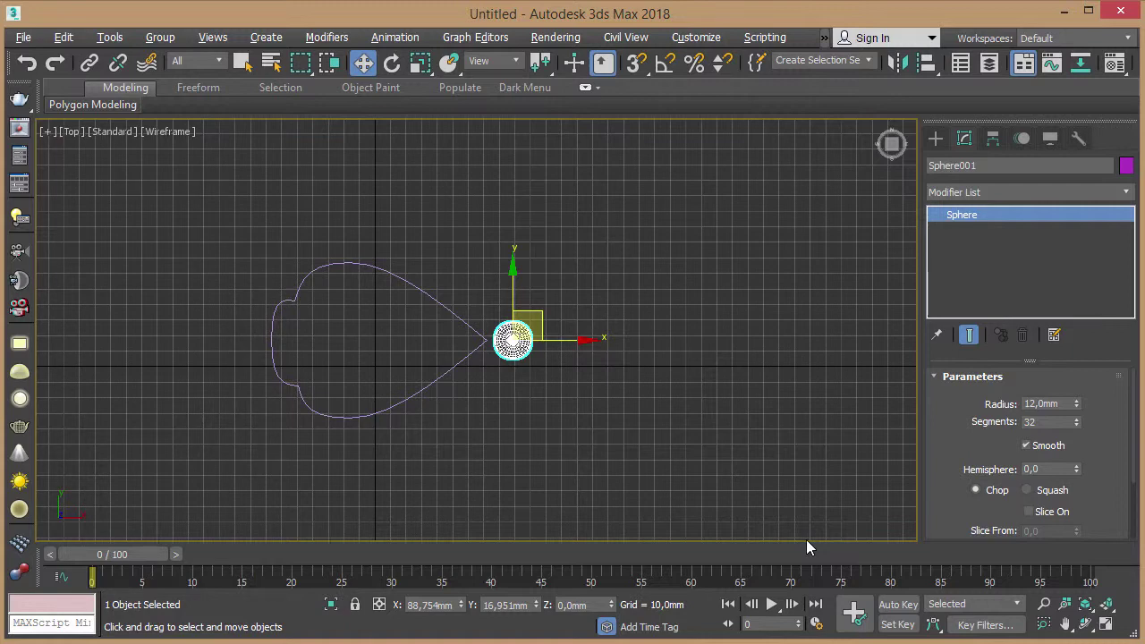
Step: Select the petal outline and turn on Affect Pivot Only in the Hierarchy panel
key("q")
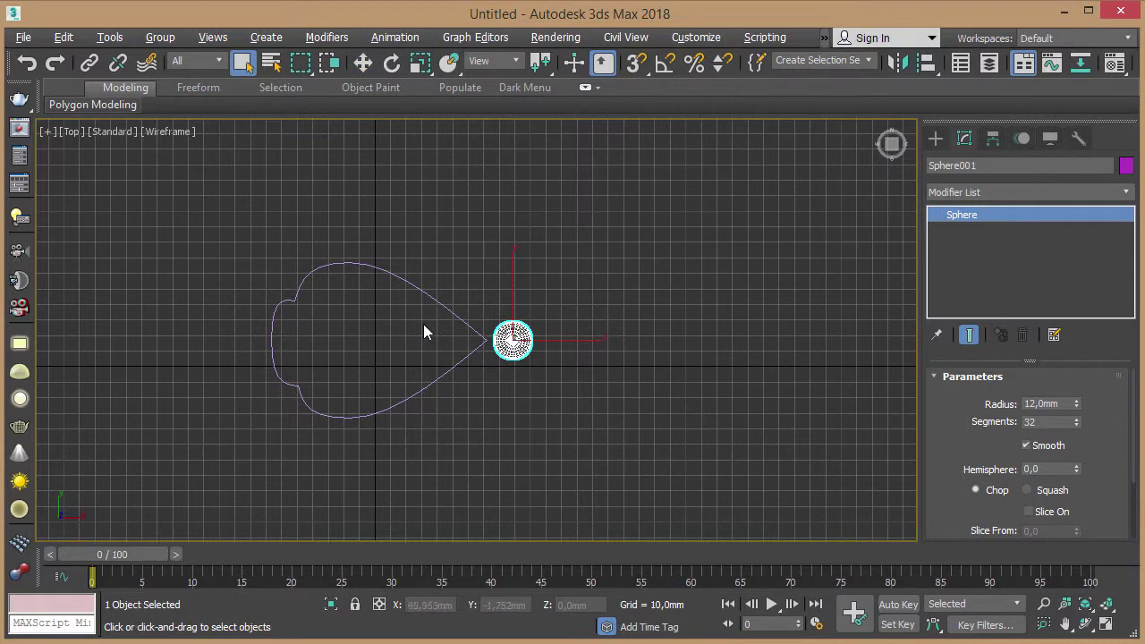
left_click(412, 306)
left_click(410, 288)
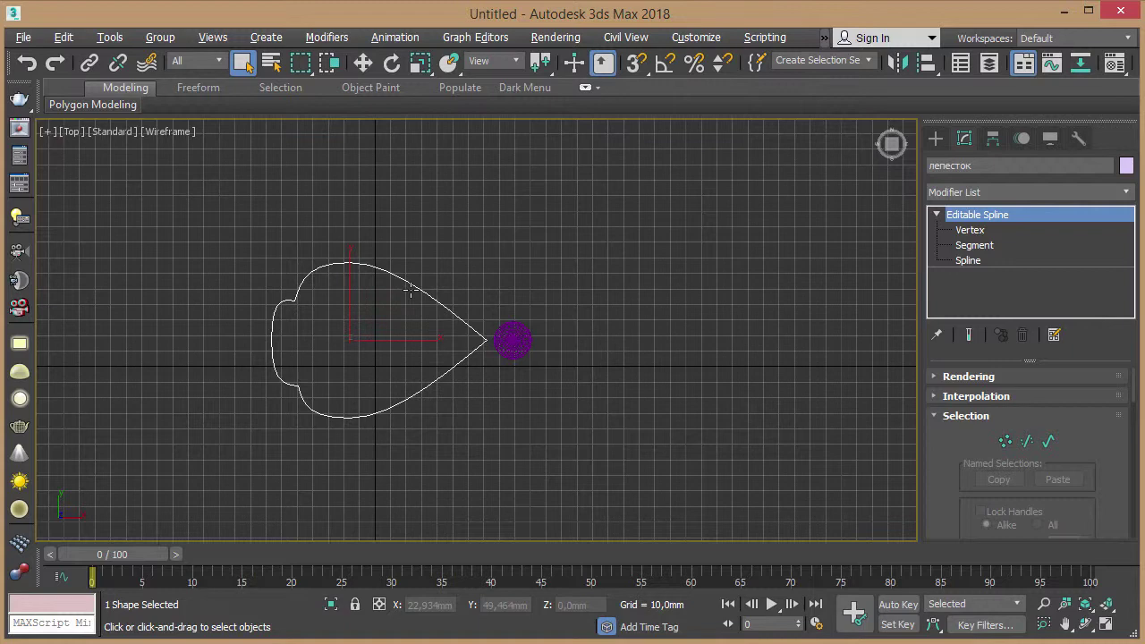
left_click(991, 139)
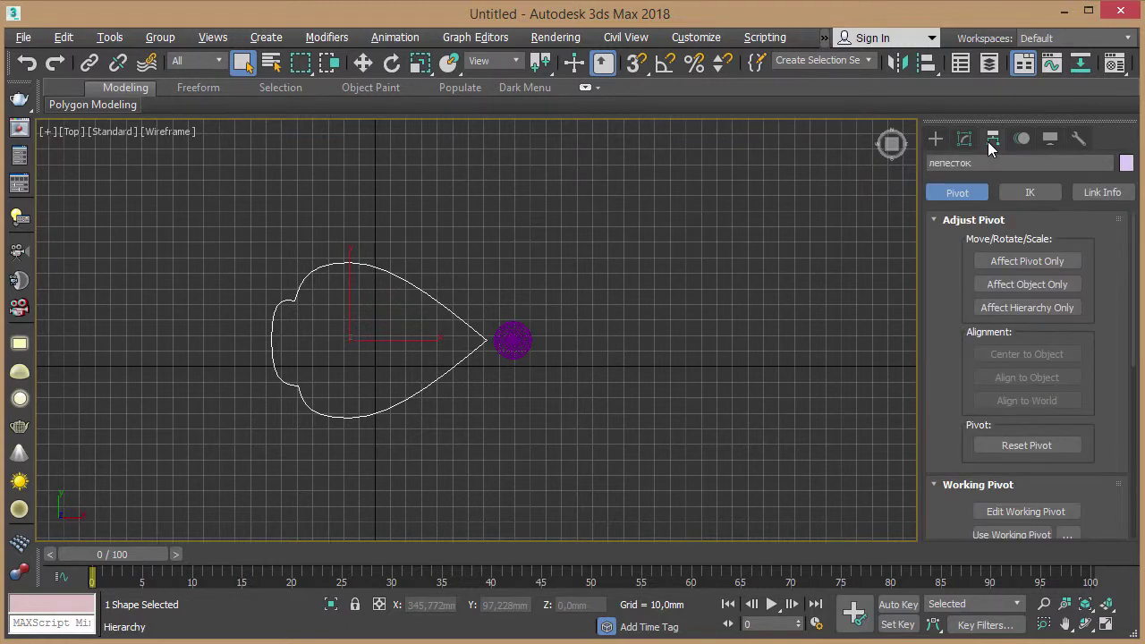
left_click(1044, 267)
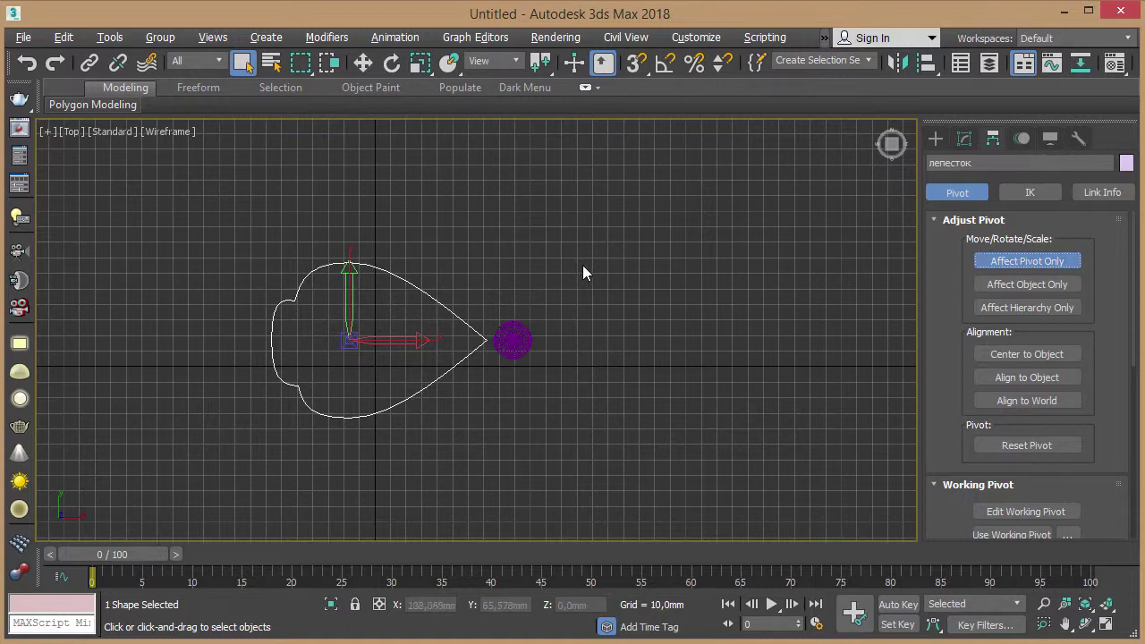
Step: Move the petal's pivot with snapping to a spot up and right of the sphere
middle_click_drag(551, 273, 536, 265)
key("w")
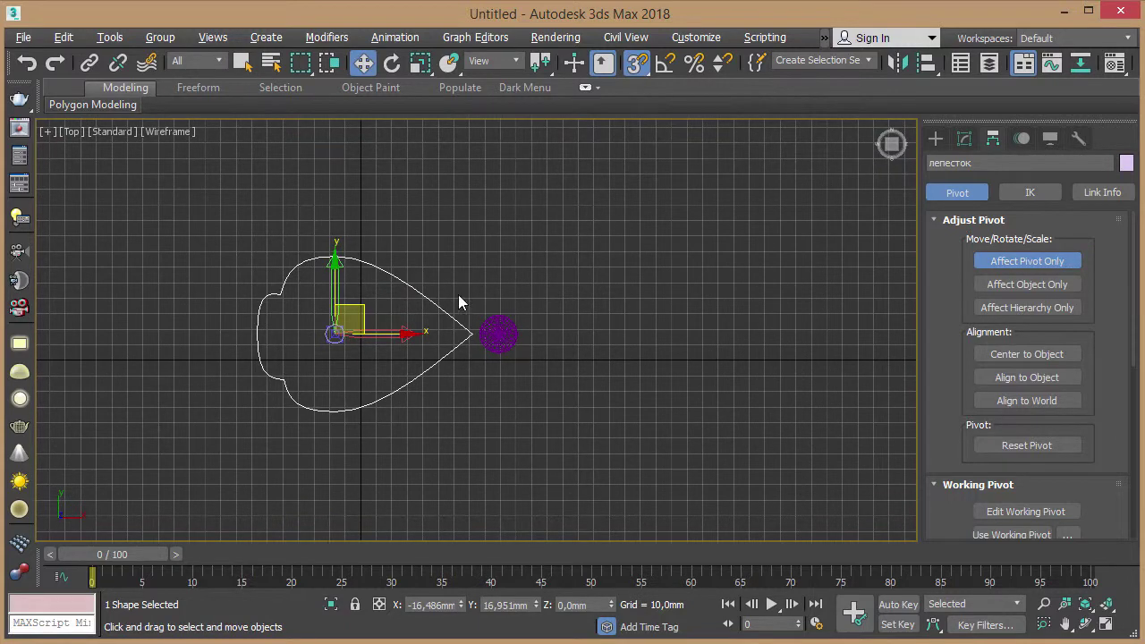
key("s")
mouse_move(349, 323)
left_mouse_down()
mouse_move(399, 307)
mouse_move(677, 329)
left_mouse_up()
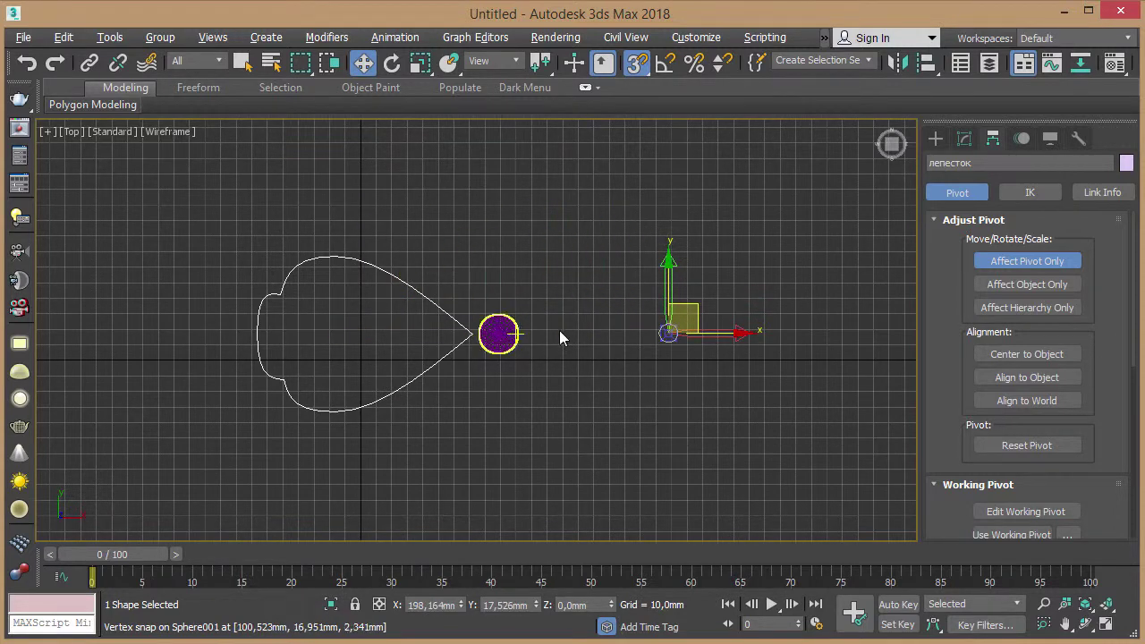
mouse_move(683, 315)
left_mouse_down()
mouse_move(618, 283)
mouse_move(597, 298)
left_mouse_up()
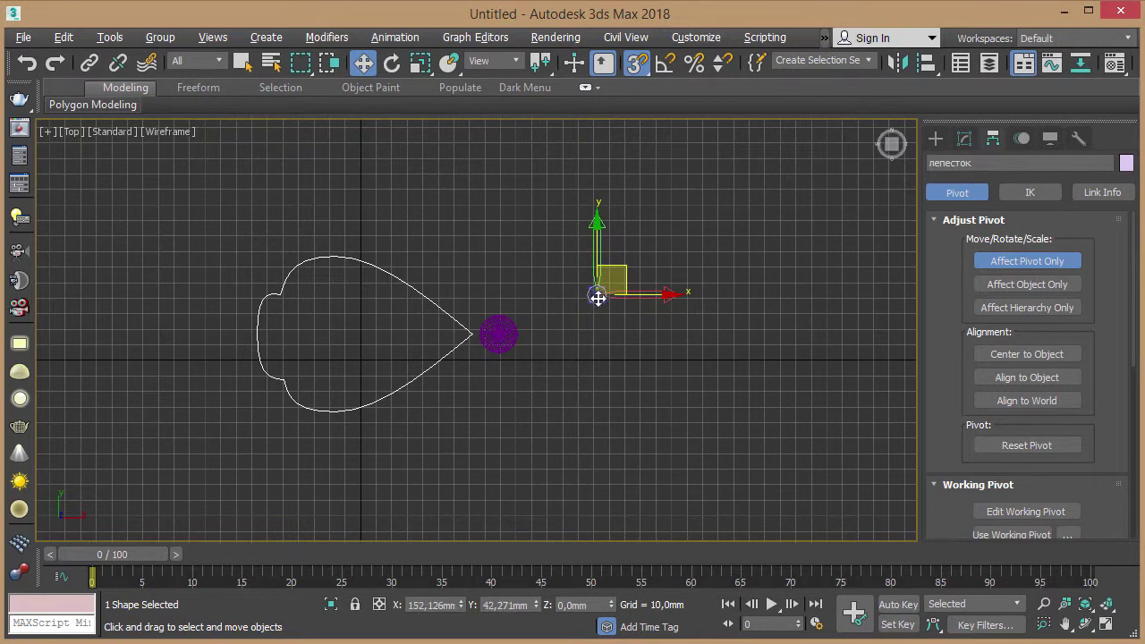
left_click(635, 65)
left_click(637, 65)
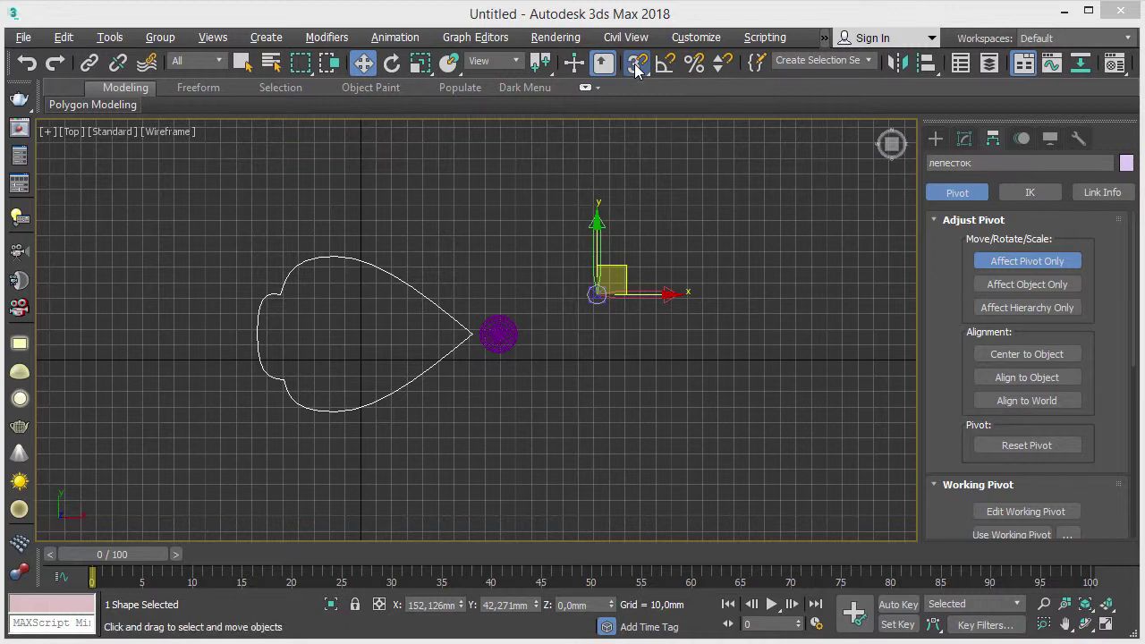
Step: Switch snapping from Vertex to Pivot and snap the petal's pivot onto the sphere's centre
right_click(636, 69)
left_click_drag(602, 207, 872, 286)
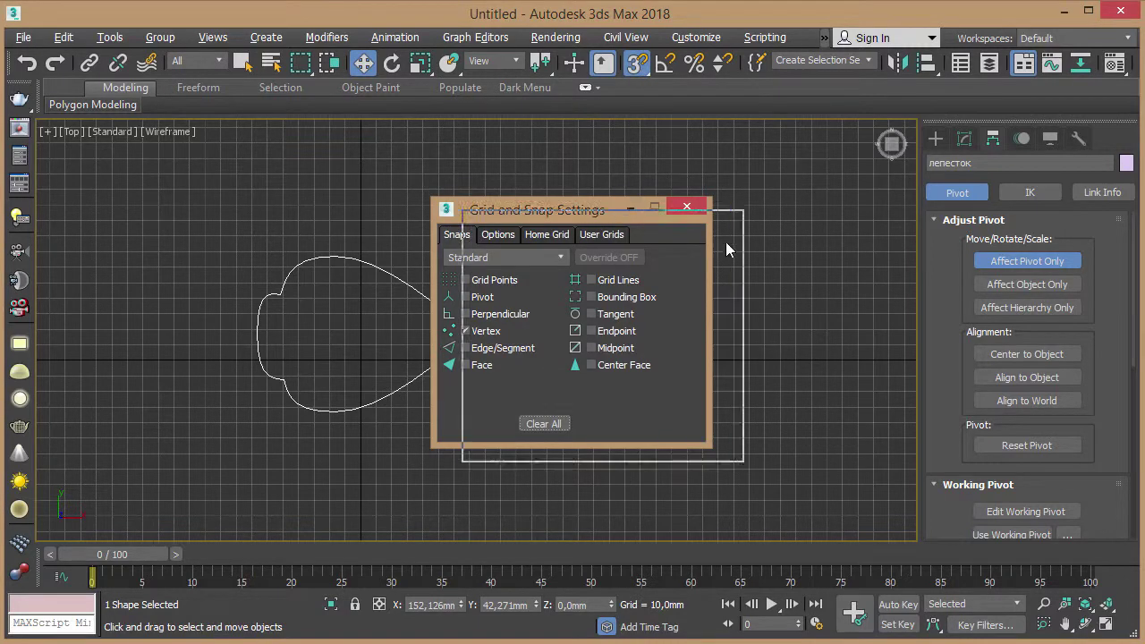
left_click(733, 406)
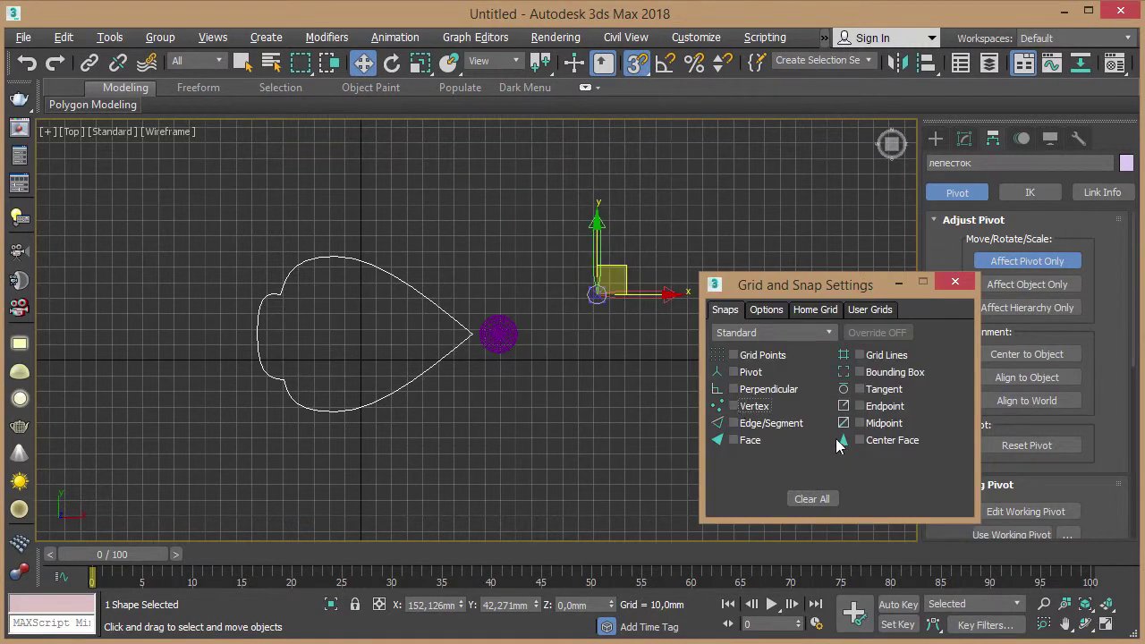
left_click_drag(830, 283, 845, 273)
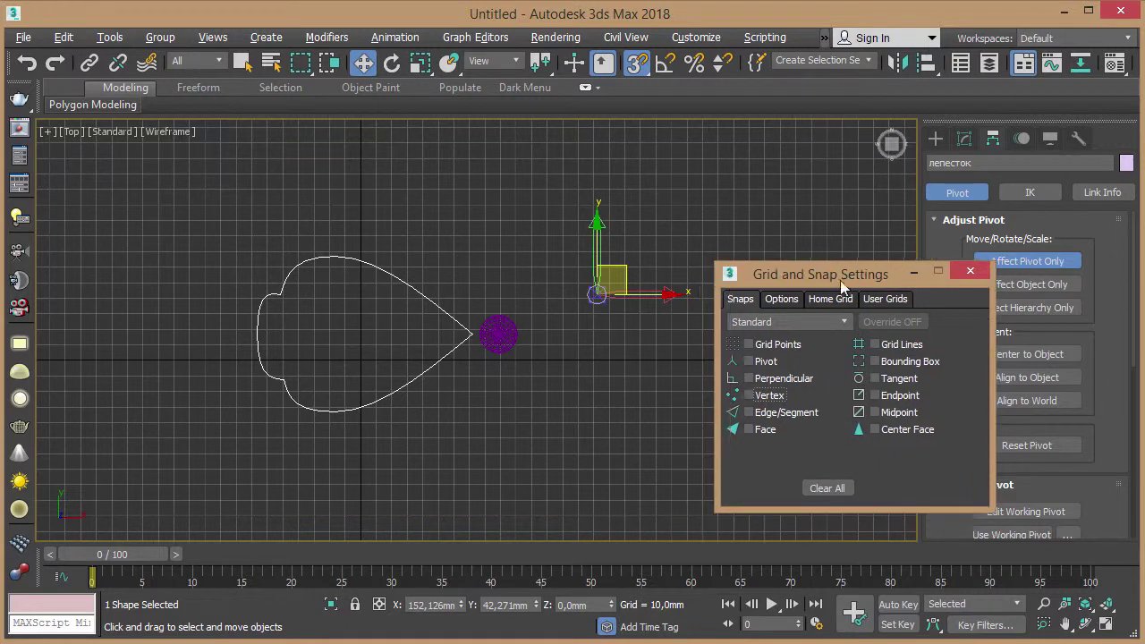
left_click(748, 362)
left_click_drag(894, 276, 900, 251)
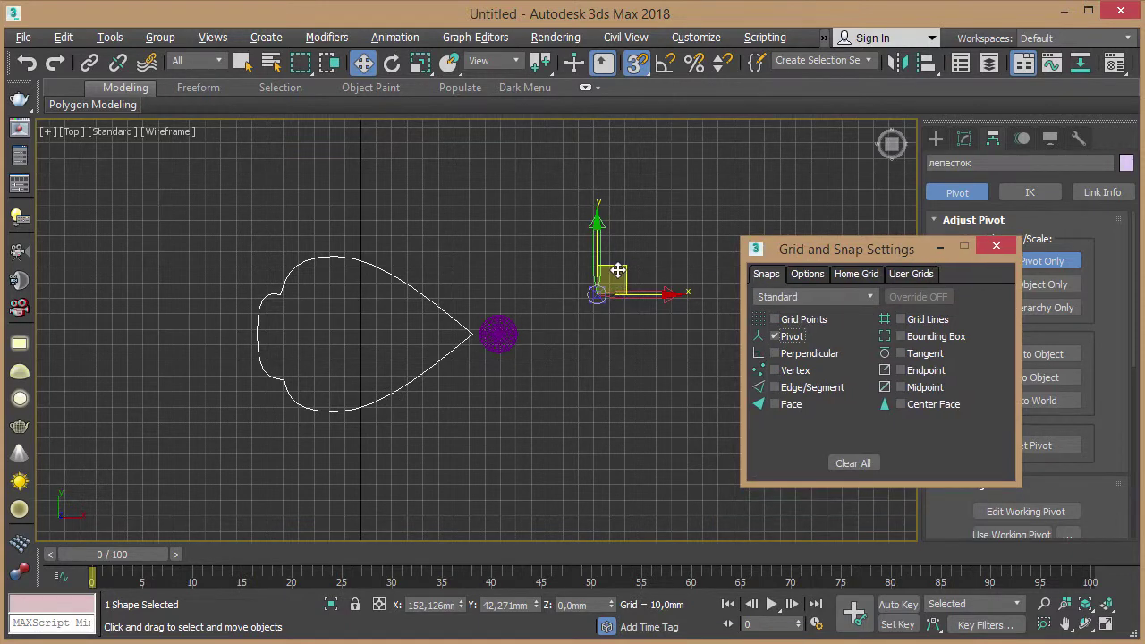
mouse_move(617, 270)
left_mouse_down()
mouse_move(527, 343)
mouse_move(509, 340)
left_mouse_up()
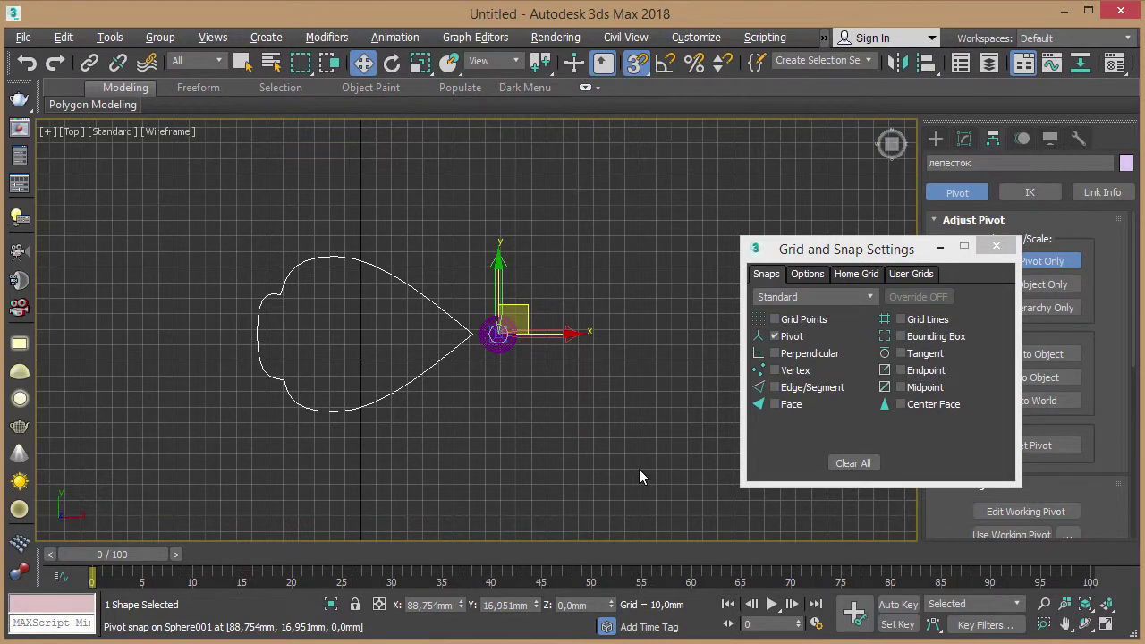
Step: Turn off snapping and Affect Pivot Only, then select the petal outline
left_click(995, 245)
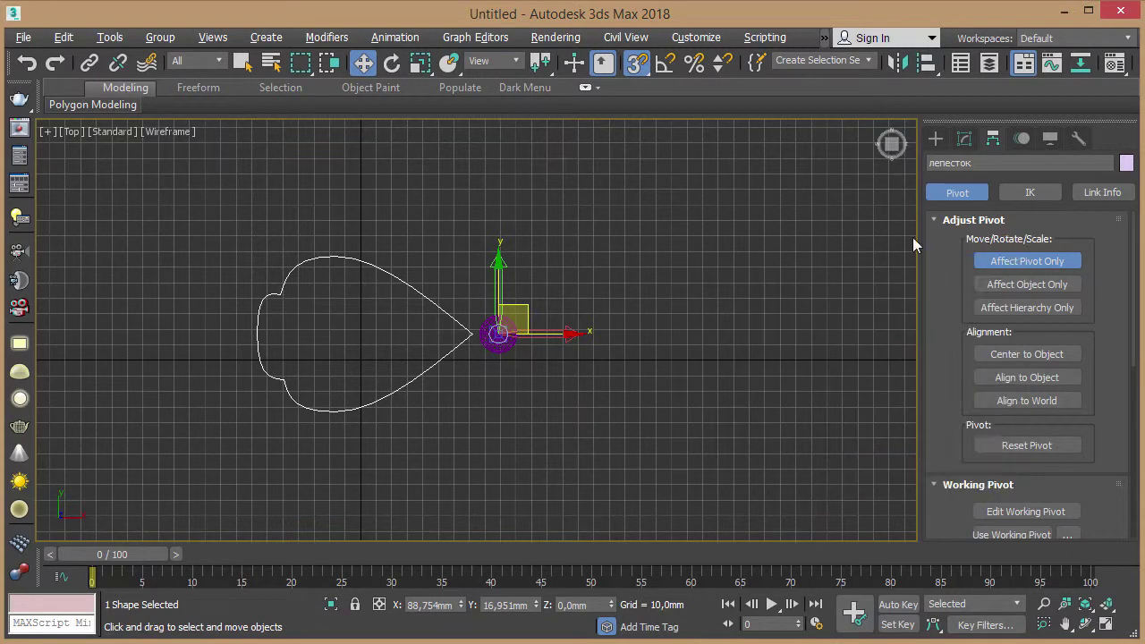
left_click(637, 70)
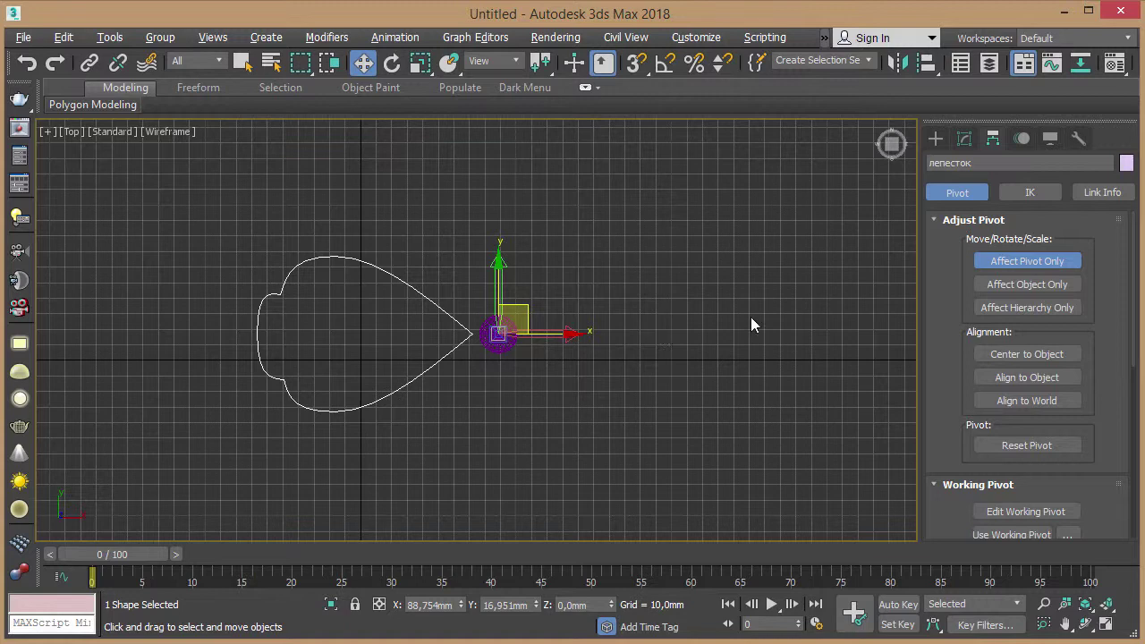
left_click(1008, 261)
key("q")
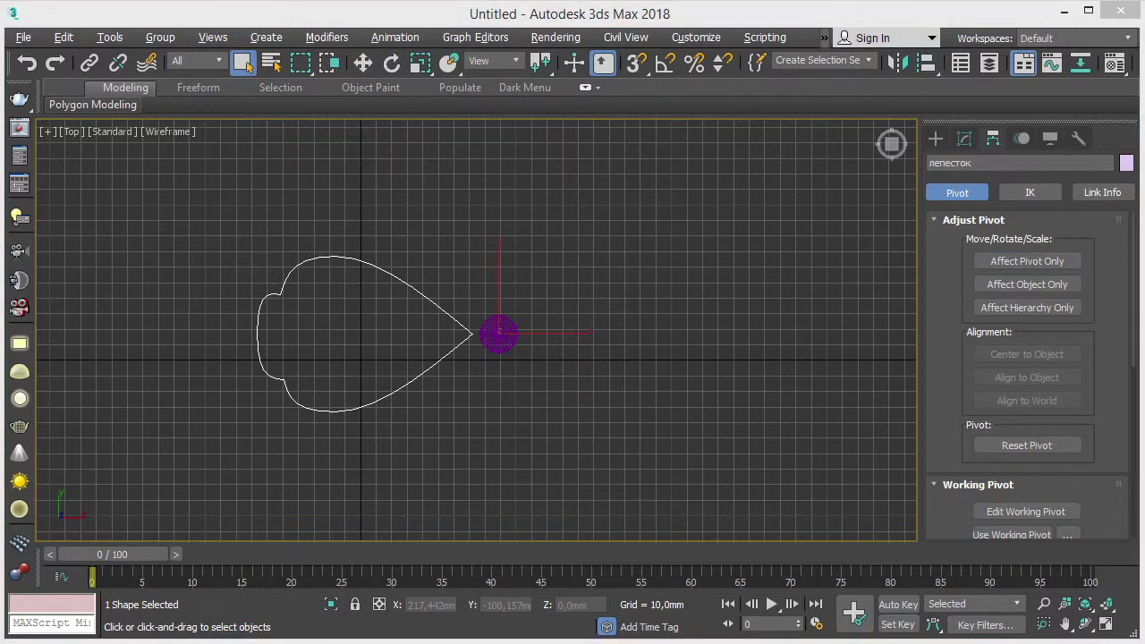
left_click_drag(203, 199, 429, 478)
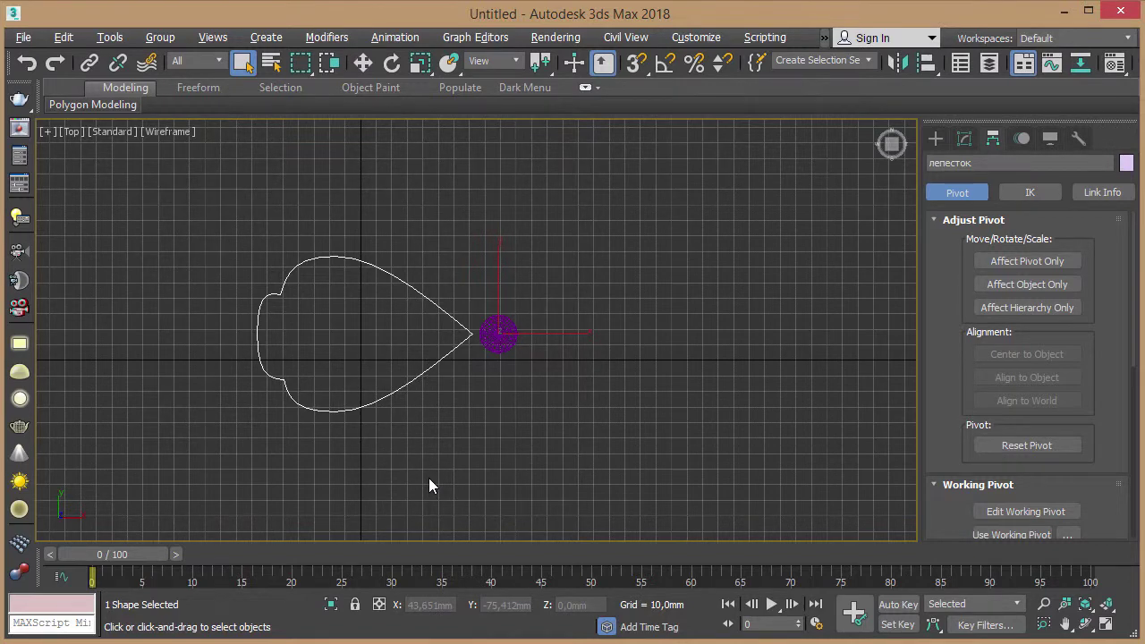
left_click(110, 38)
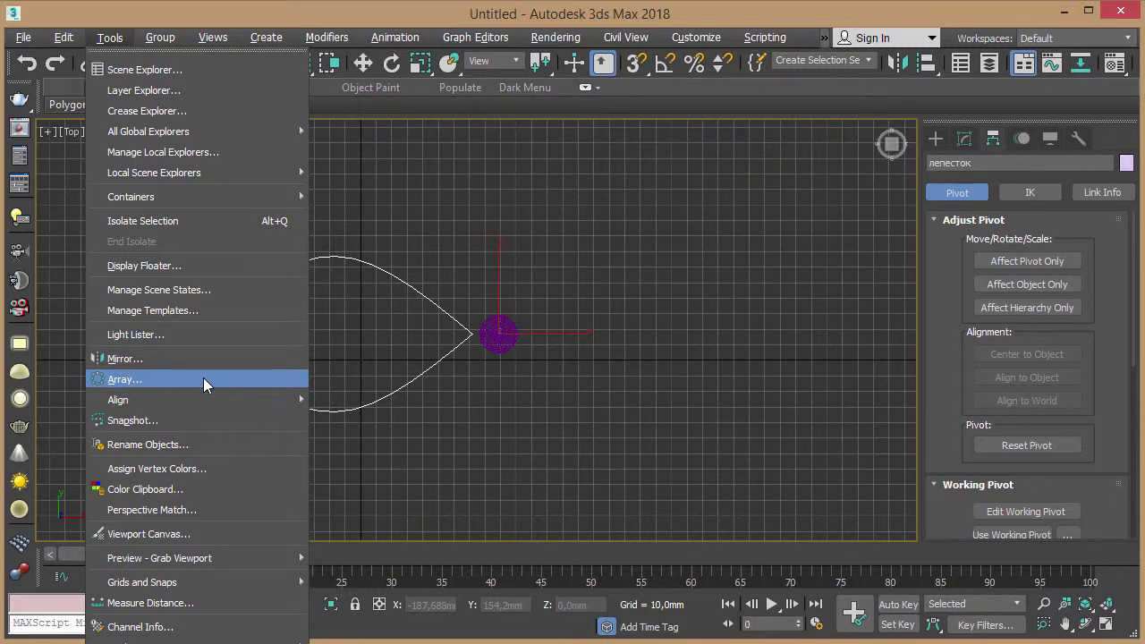
Step: In the Array dialog, set a 25° Z rotation increment, count 20 and Instance copies
left_click(203, 379)
left_click_drag(588, 178, 729, 154)
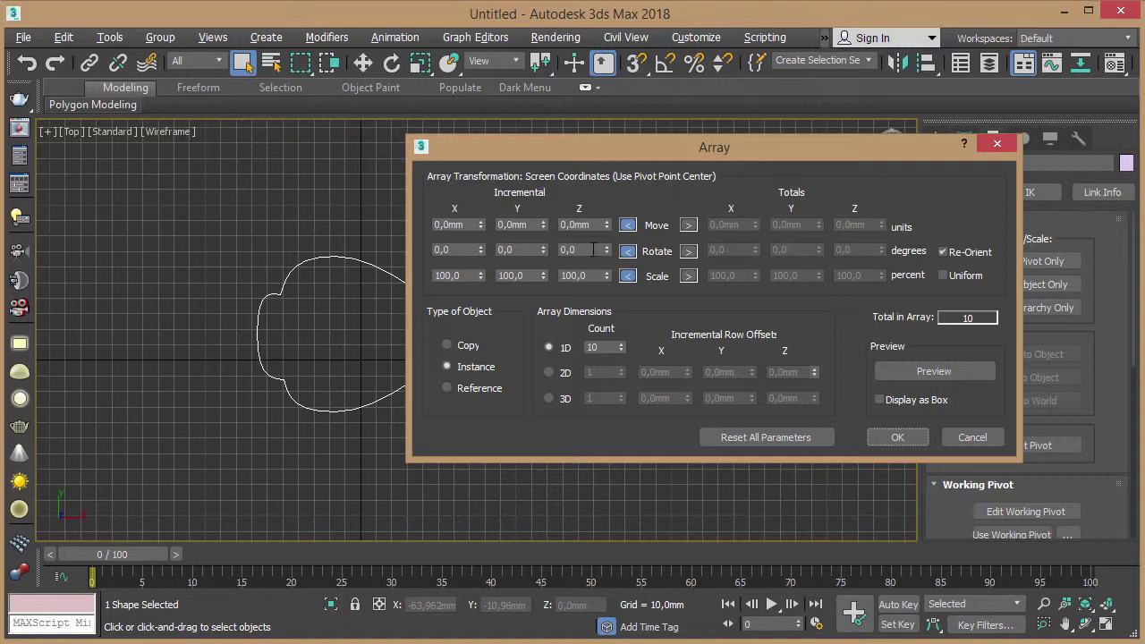
left_click_drag(570, 250, 548, 250)
type("2")
type("5")
double_click(593, 348)
type("2")
type("0")
left_click(469, 345)
left_click(477, 372)
Step: Preview the 20-petal array around the sphere and confirm it
left_click(929, 376)
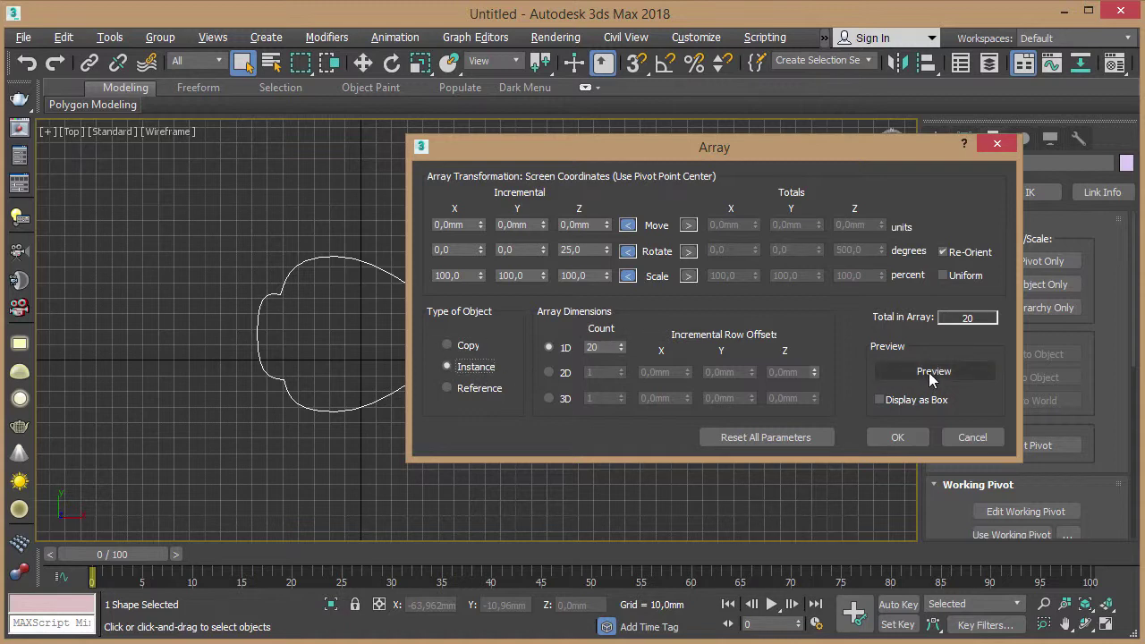
left_click(930, 378)
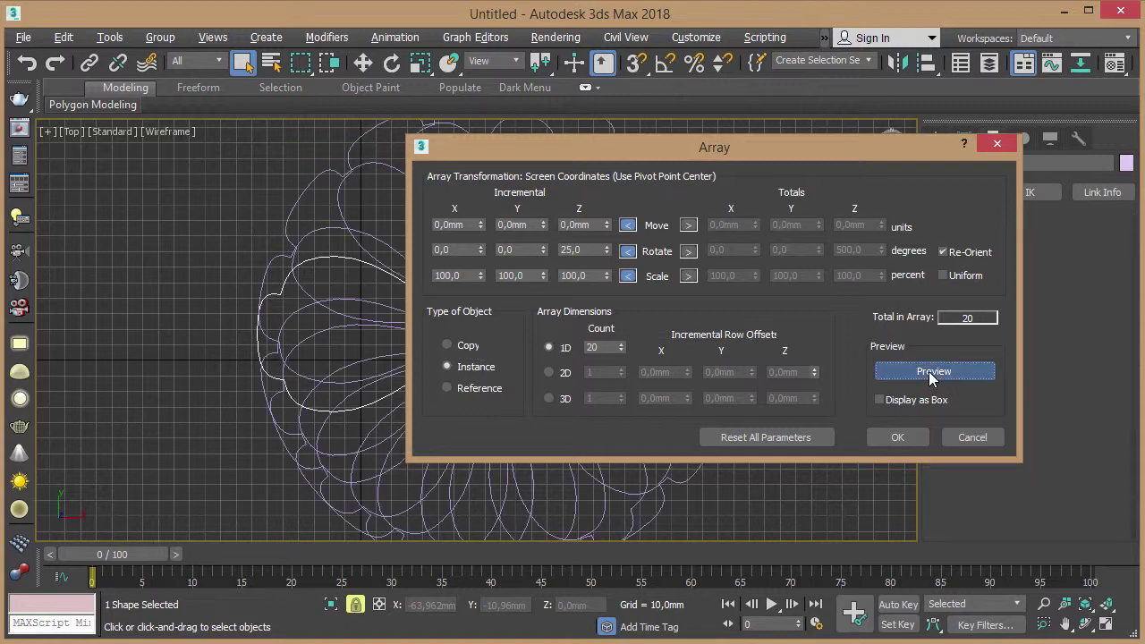
left_click_drag(742, 148, 854, 396)
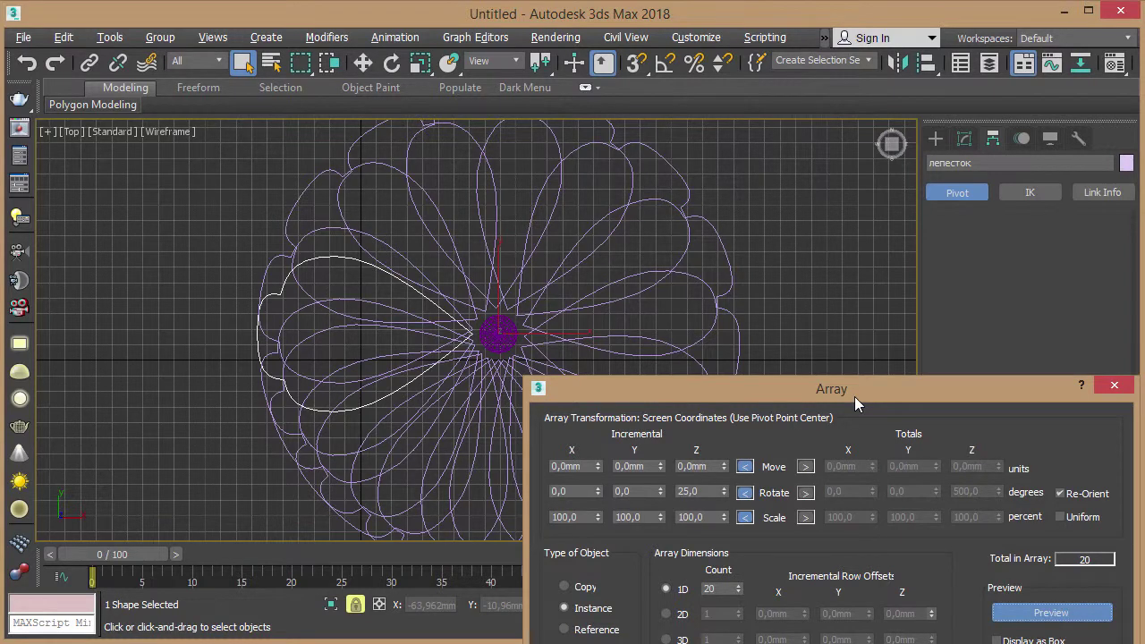
left_click_drag(854, 396, 797, 213)
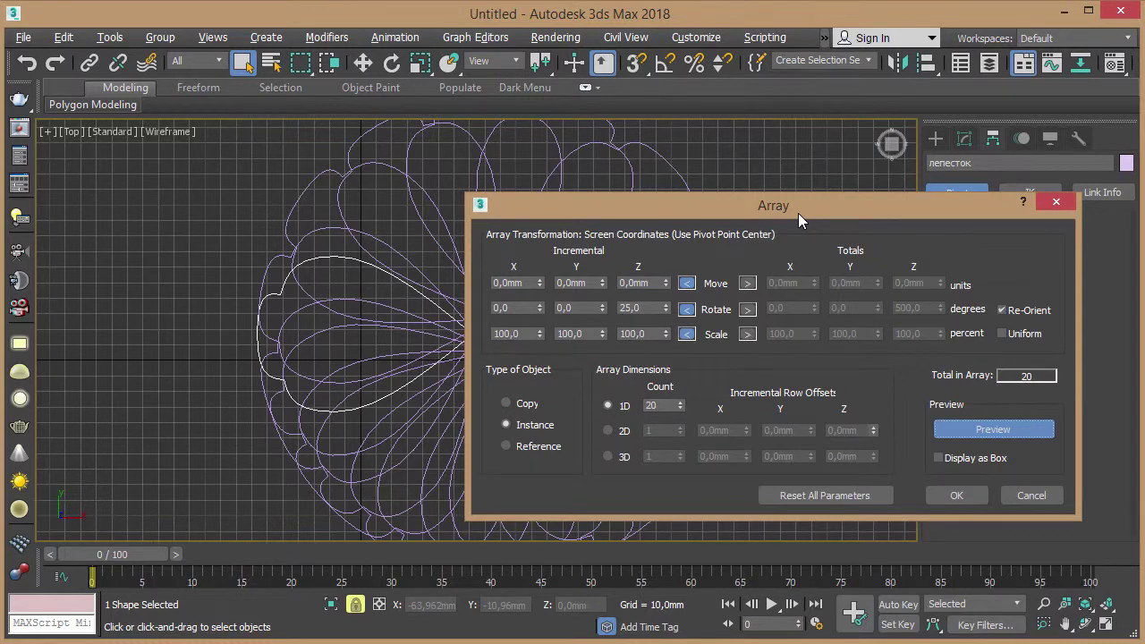
mouse_move(798, 213)
left_mouse_down()
mouse_move(914, 262)
mouse_move(788, 208)
mouse_move(907, 249)
mouse_move(710, 197)
left_mouse_up()
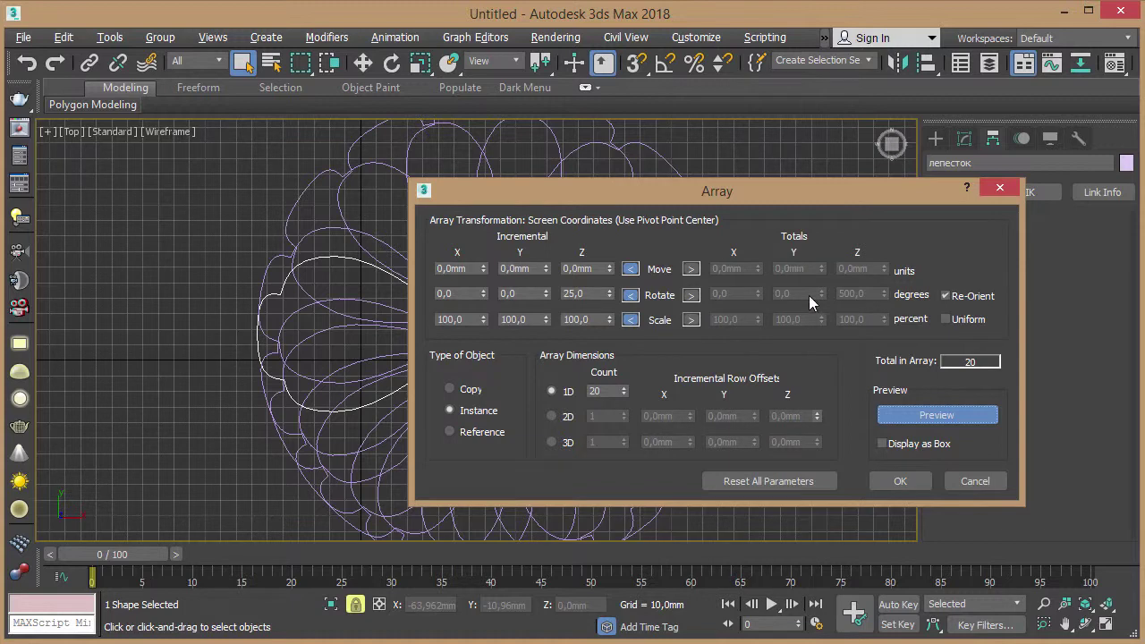
left_click(893, 485)
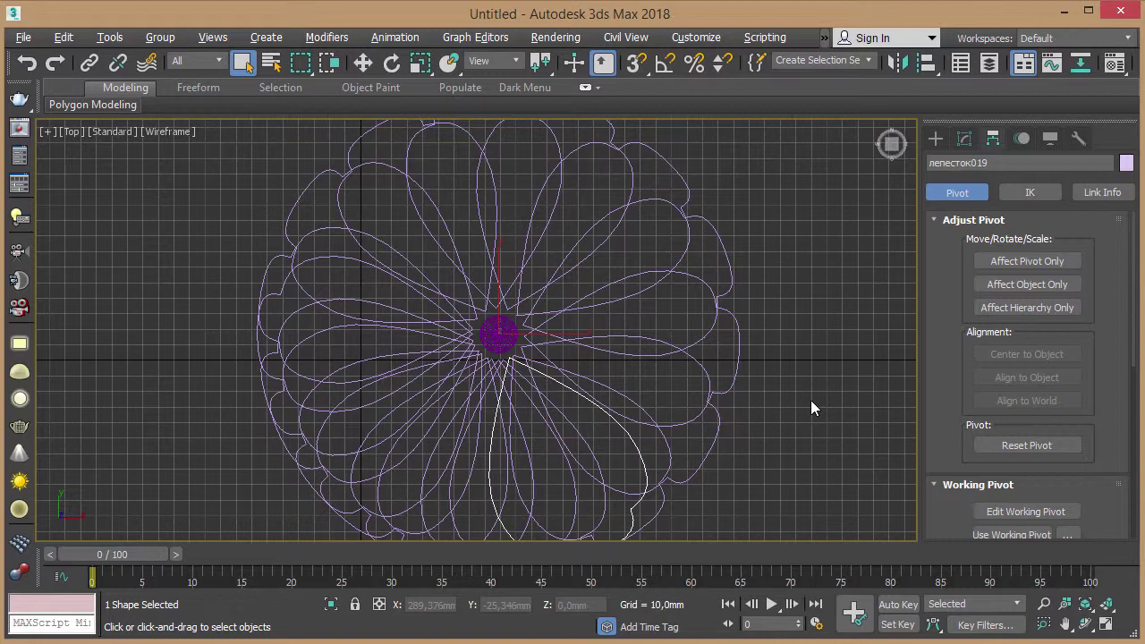
Step: Switch to the Perspective view and frame the flower
key("p")
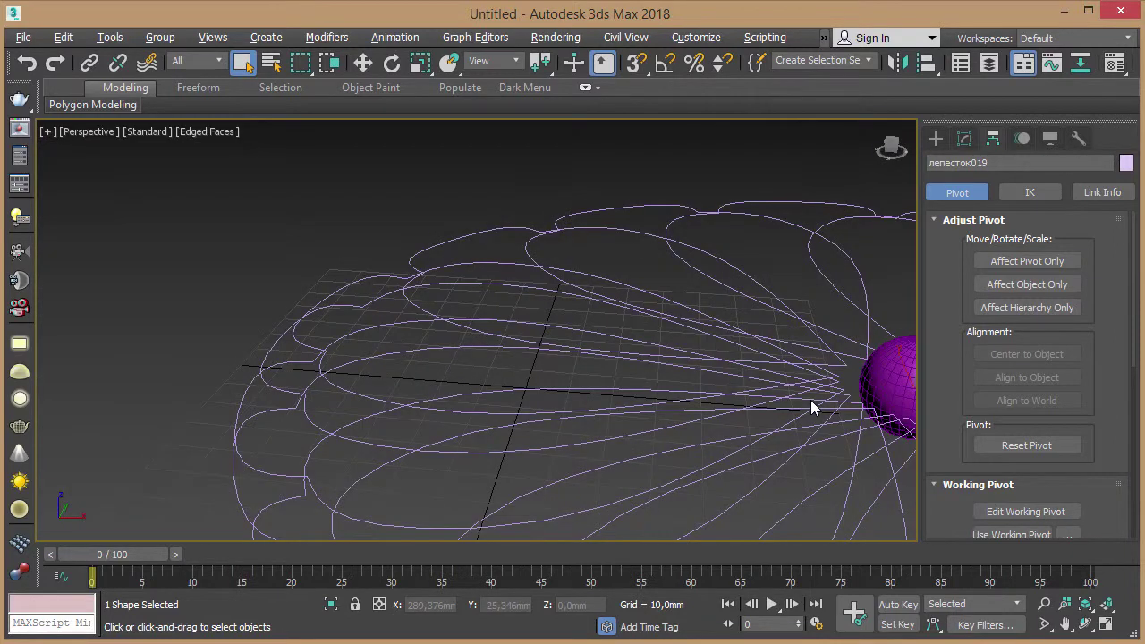
scroll(728, 322, "down", 5)
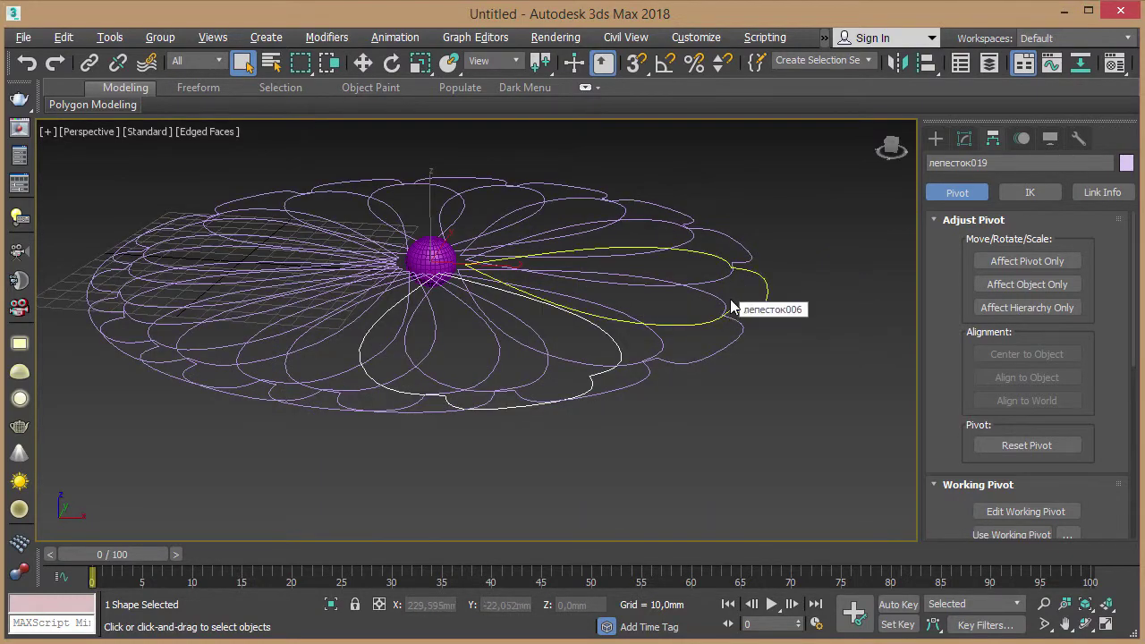
scroll(738, 286, "down", 1)
middle_click_drag(746, 230, 788, 257)
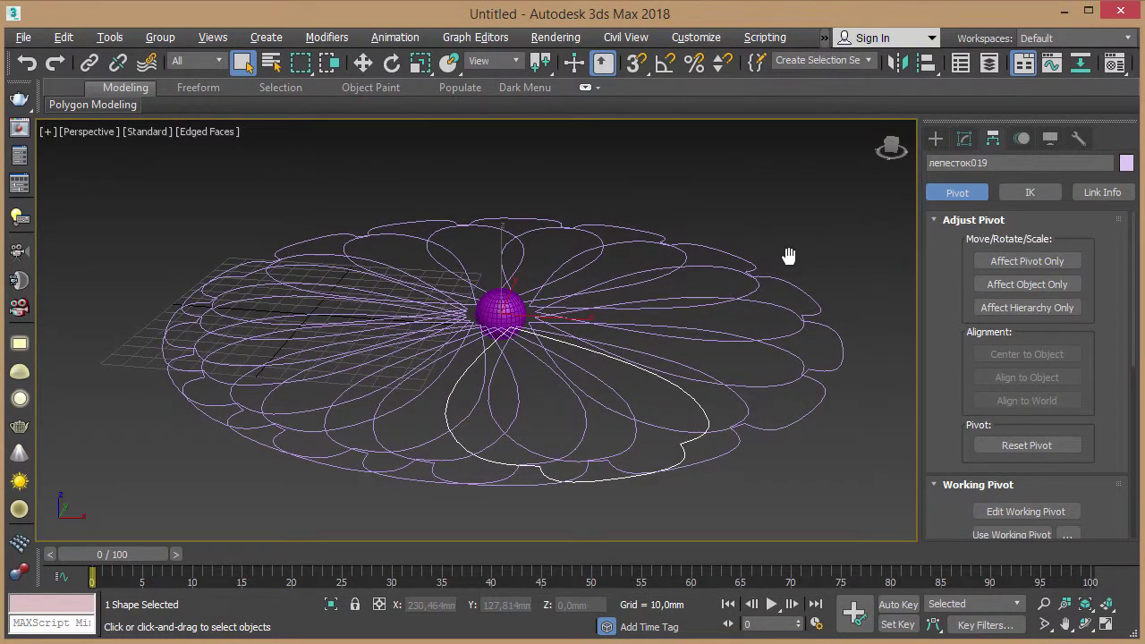
Step: Apply a Shell modifier to the instanced petals, found by typing 'sh' in the Modifier List
left_click(935, 137)
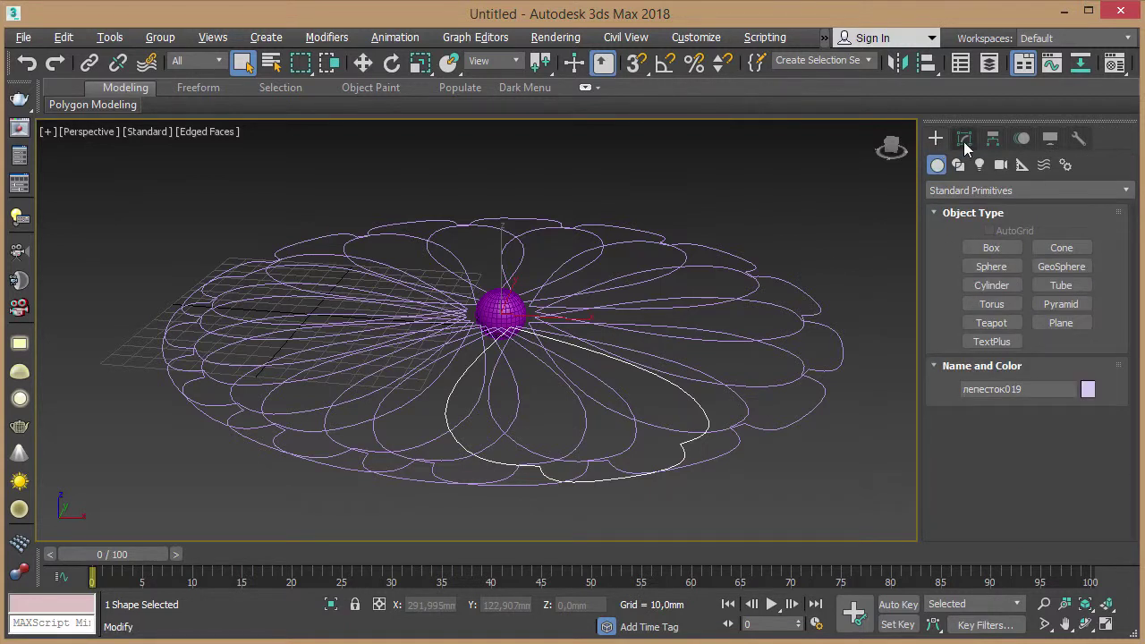
left_click(963, 143)
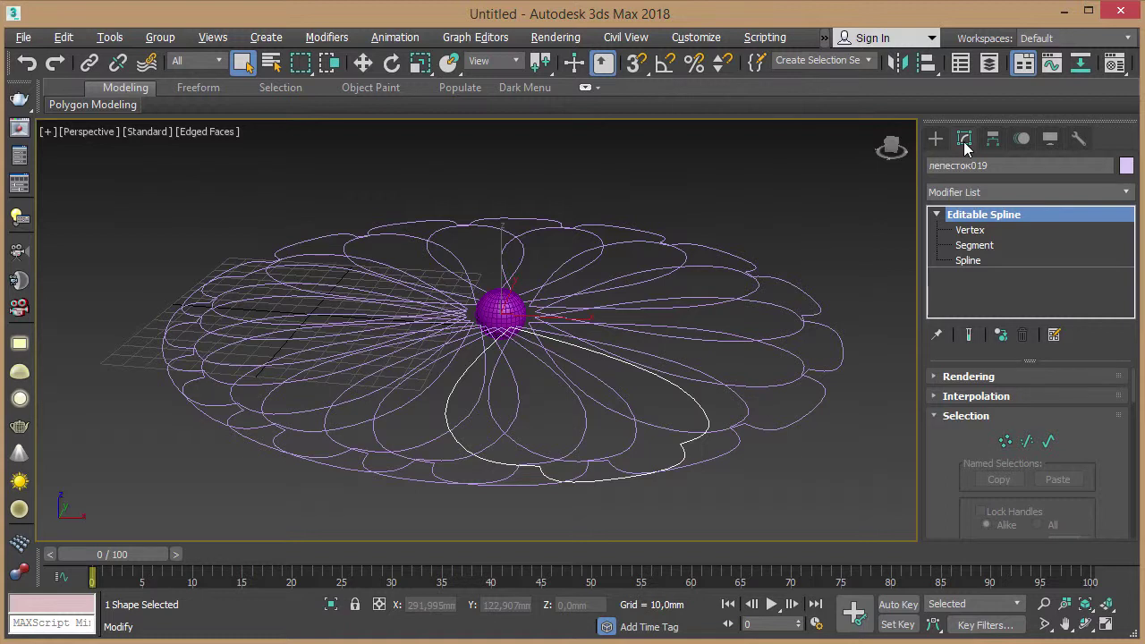
left_click(1124, 193)
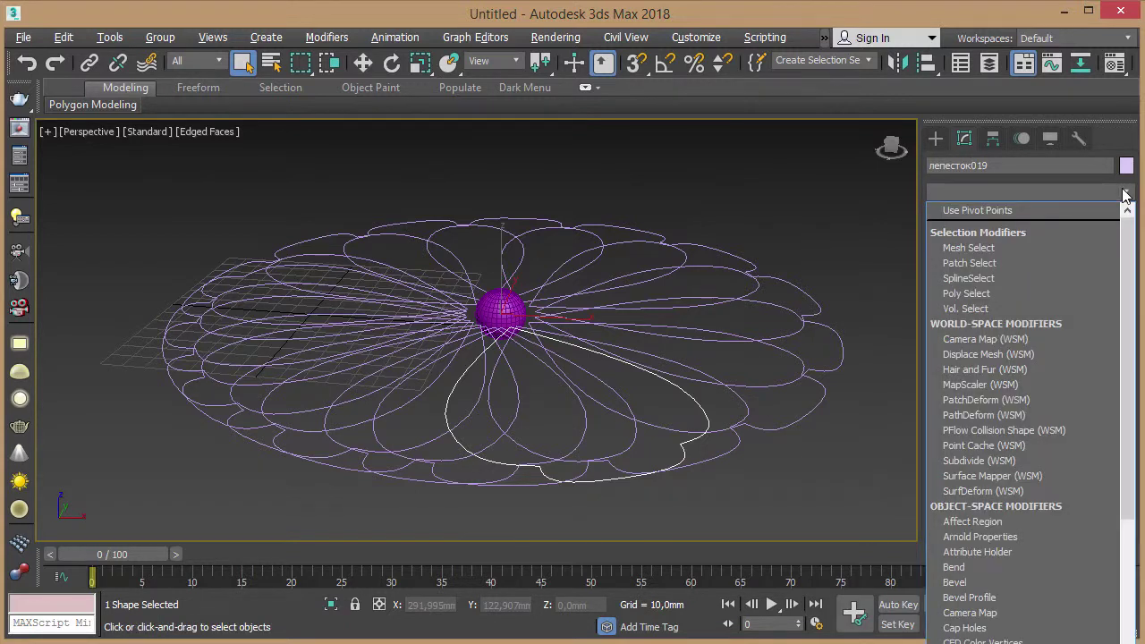
type("sh")
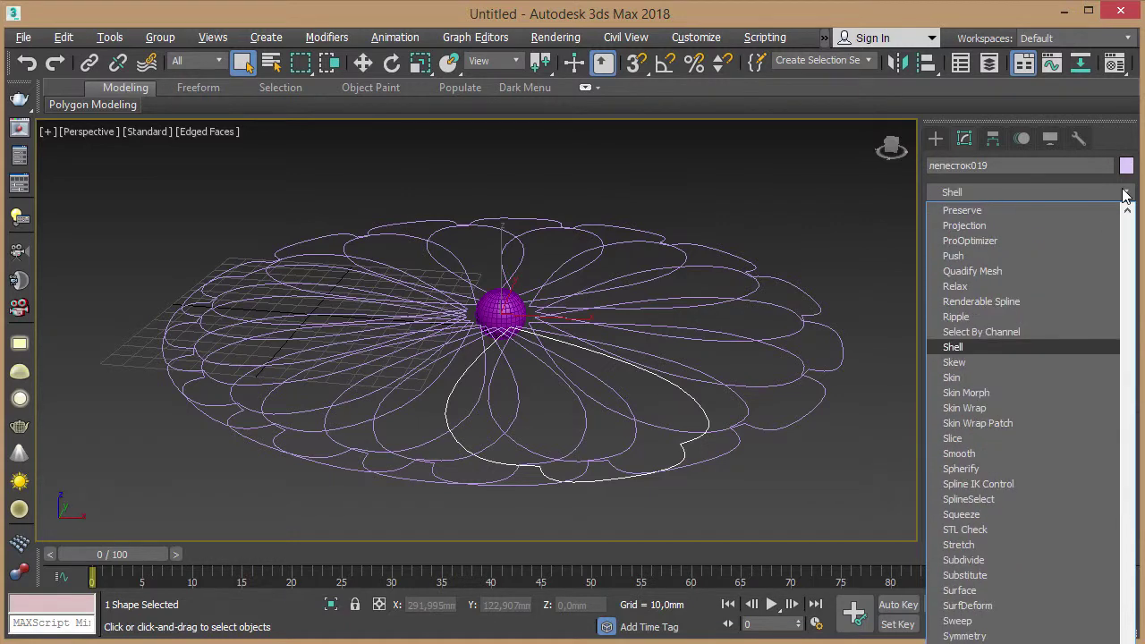
key("Return")
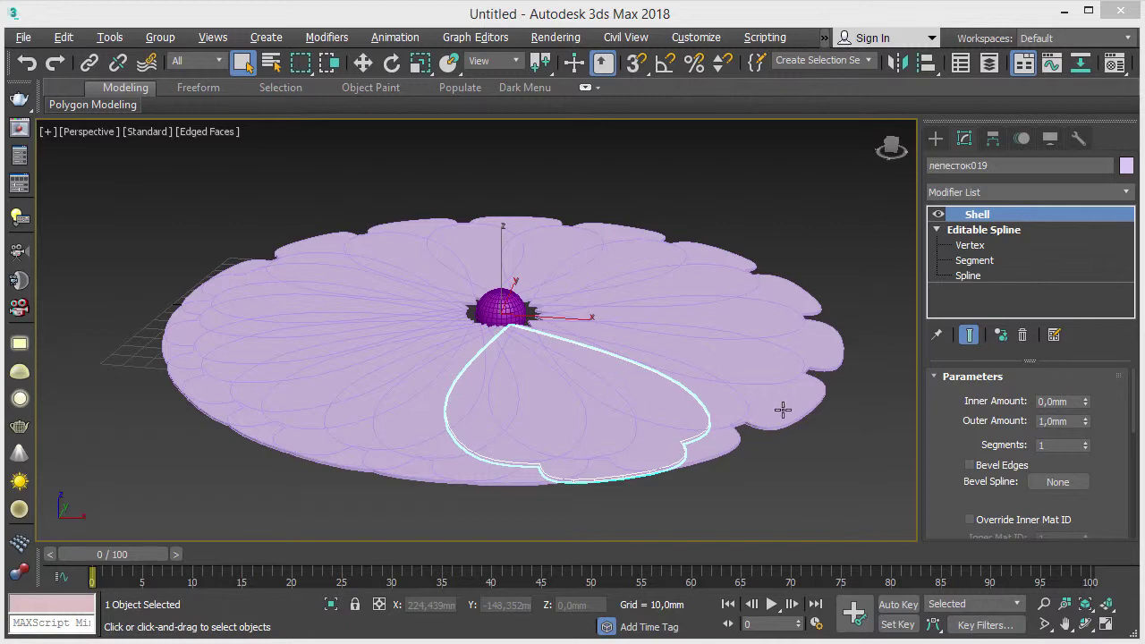
Step: Select a petal's Editable Spline vertices and pick the outer petal-tip vertices
left_click(723, 322)
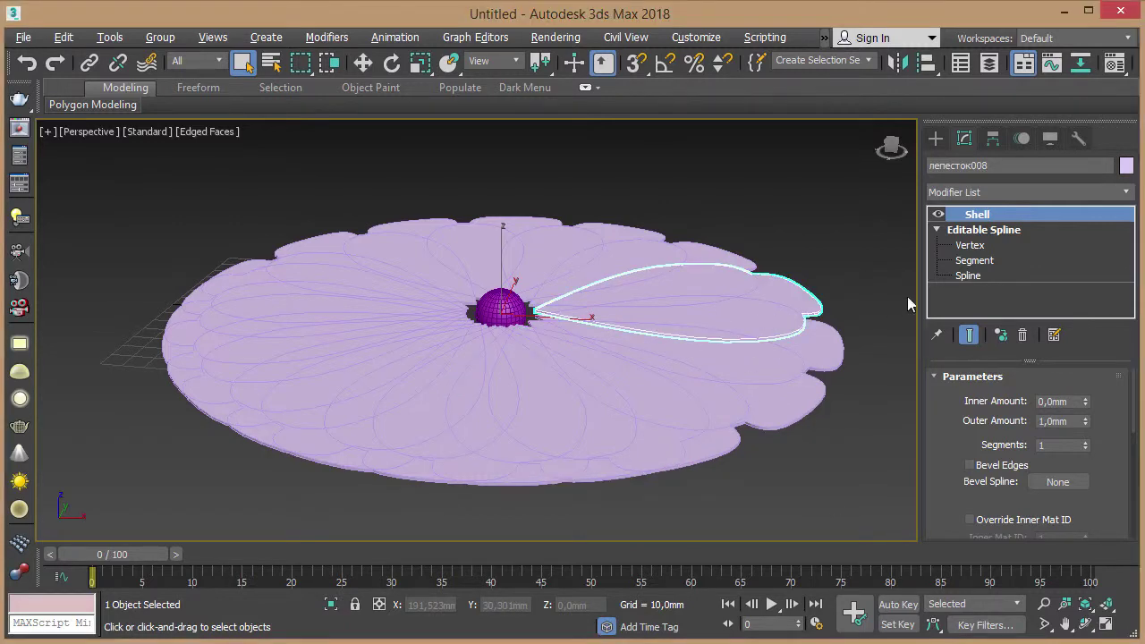
left_click(972, 233)
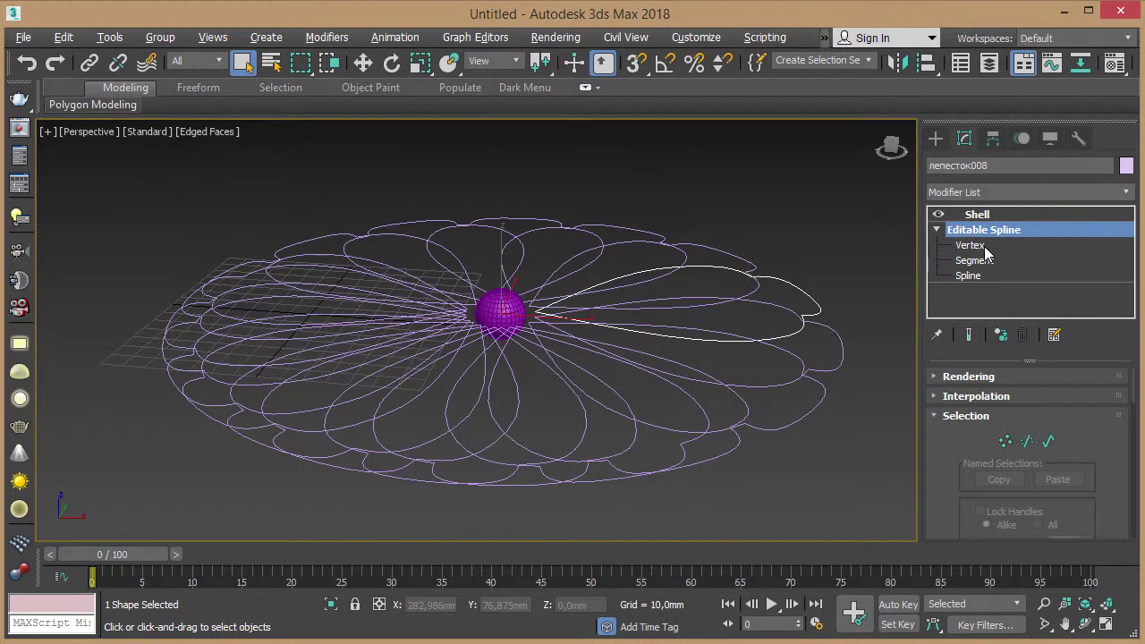
left_click(984, 246)
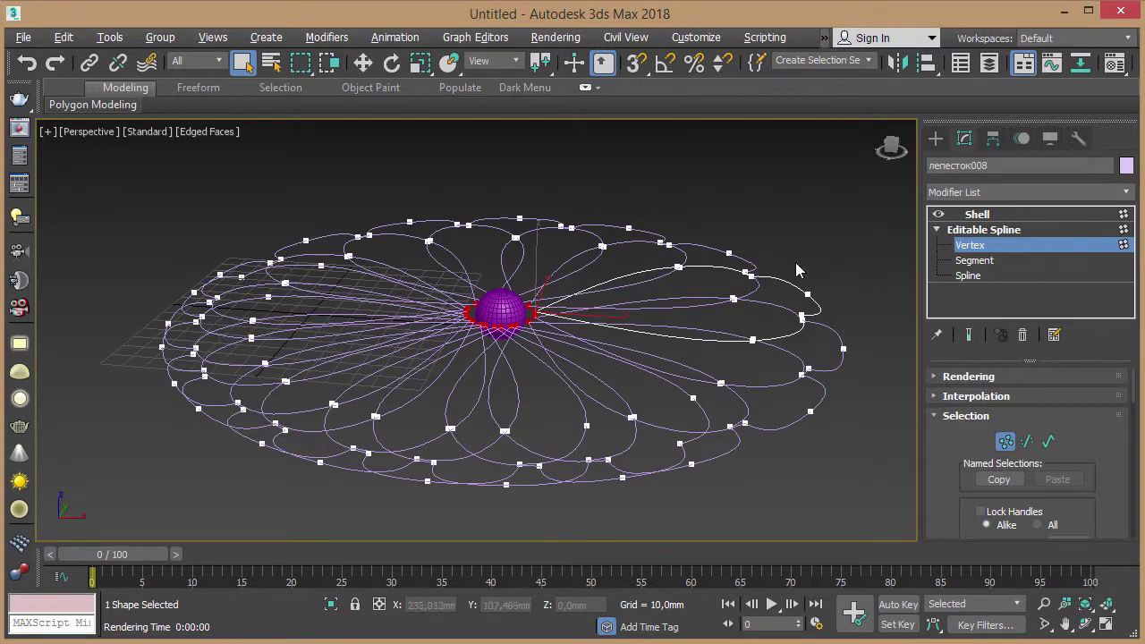
left_click(749, 277)
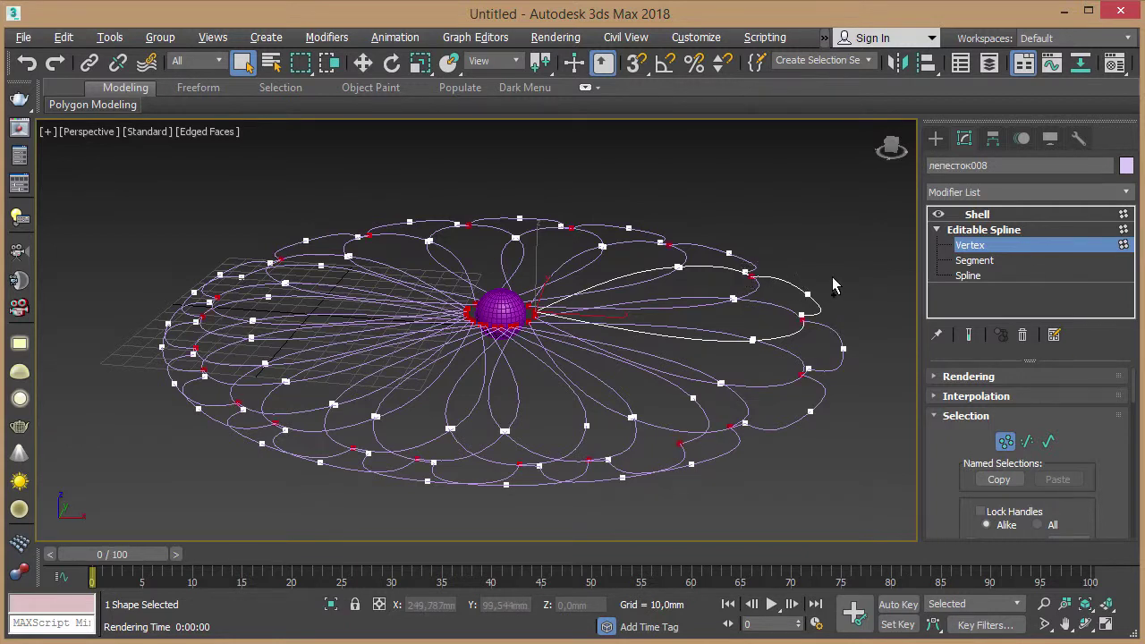
left_click(806, 294)
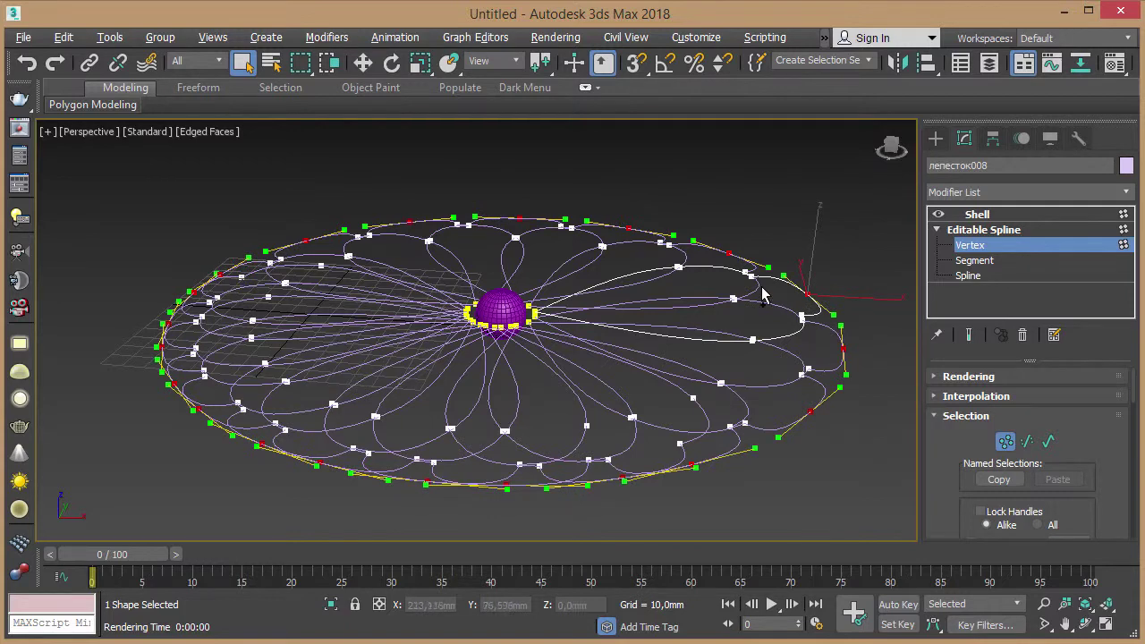
left_click(750, 275, "ctrl")
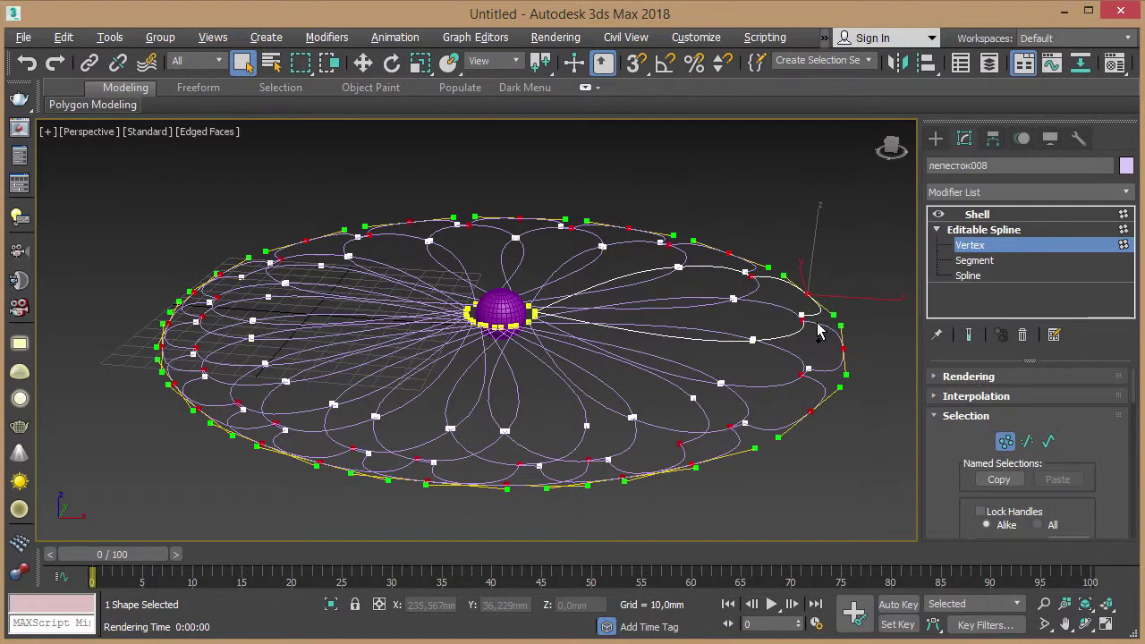
left_click(802, 315)
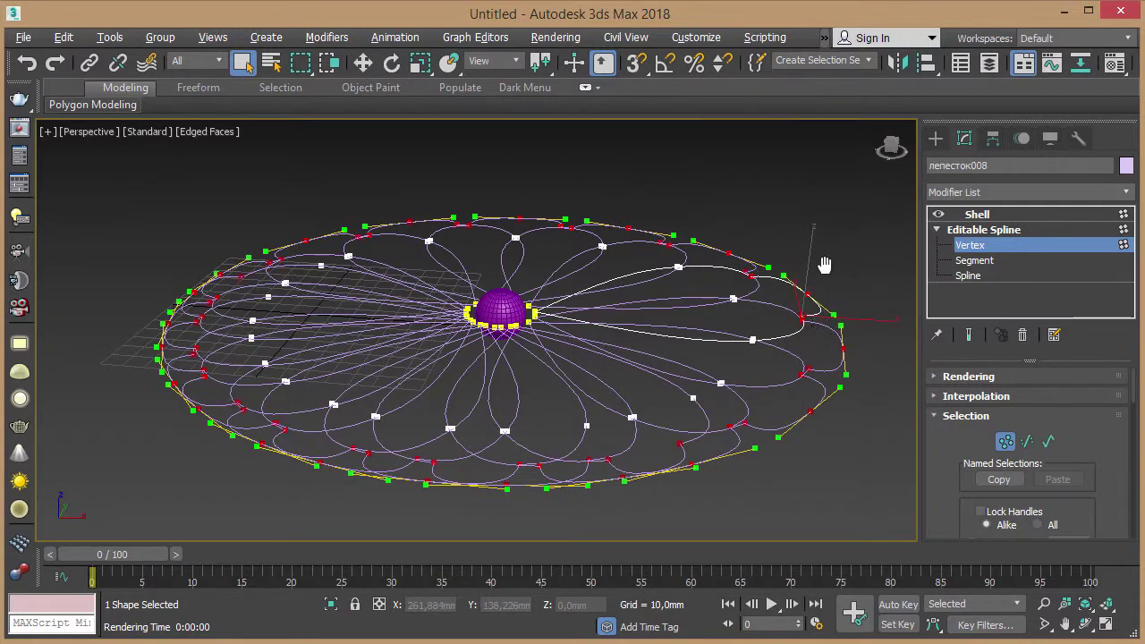
Step: Move the tip vertices up along Z to curve the flower into a bowl
middle_click_drag(824, 265, 787, 271)
key("w")
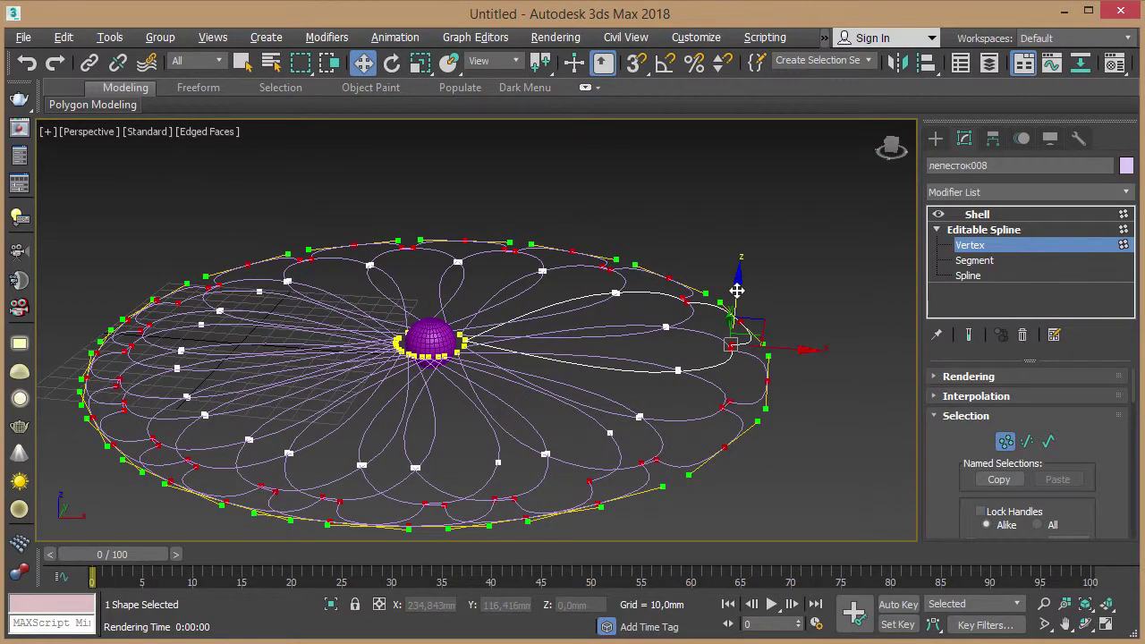
left_click_drag(736, 290, 712, 135)
scroll(778, 279, "down", 2)
scroll(807, 314, "down", 2)
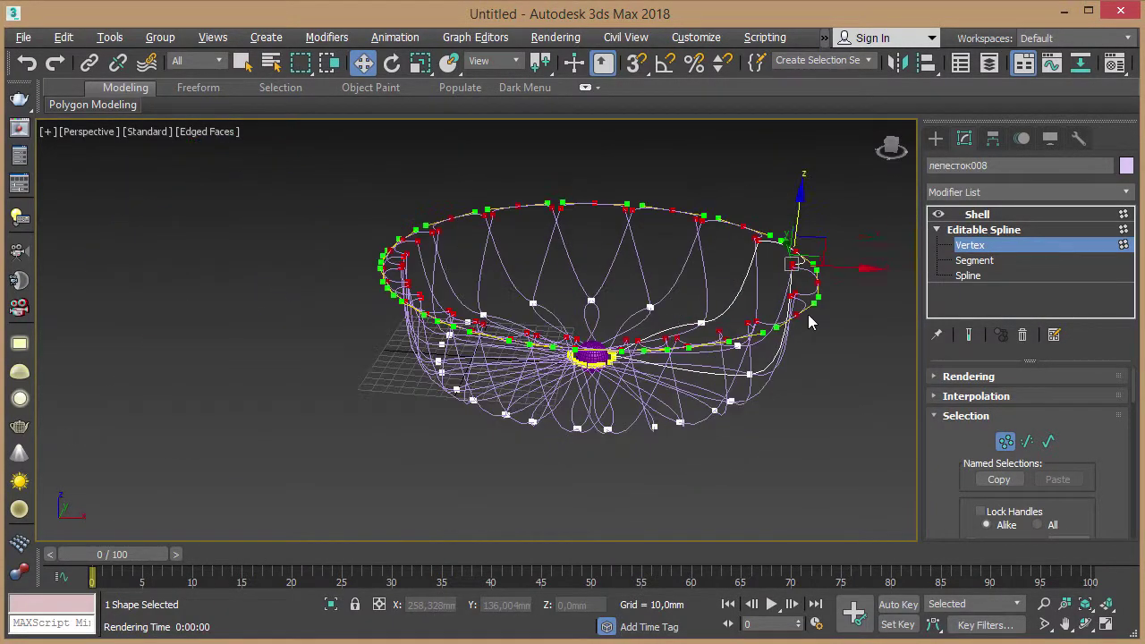
middle_click_drag(809, 313, 758, 303, "alt")
middle_click_drag(654, 245, 632, 328, "alt")
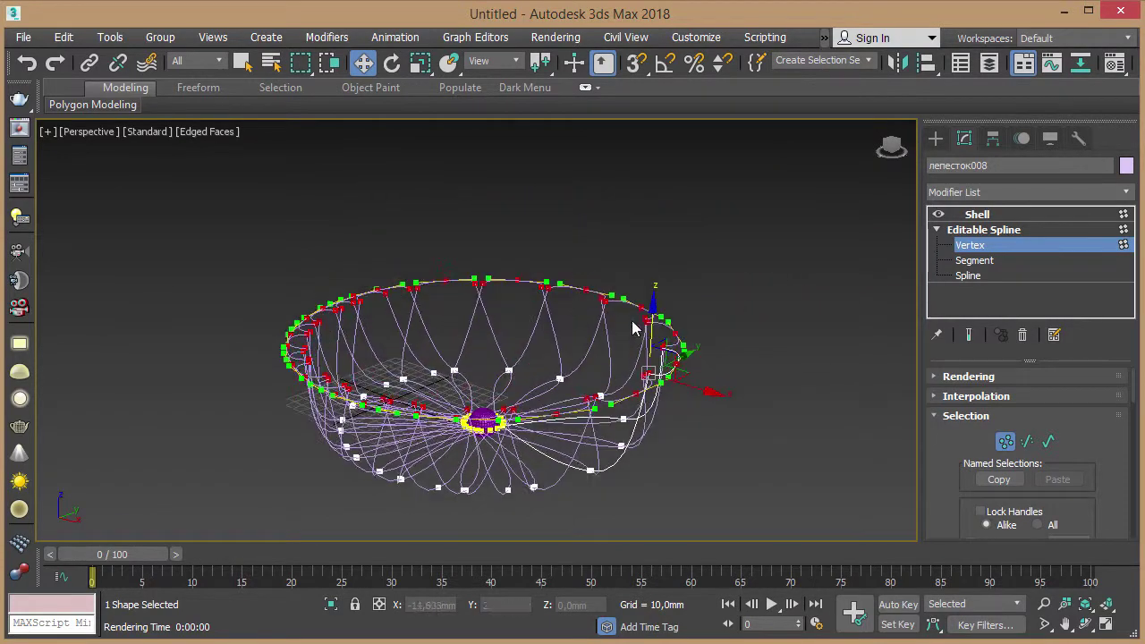
left_click_drag(653, 325, 650, 306)
mouse_move(583, 308)
middle_mouse_down("alt")
mouse_move(630, 329)
mouse_move(659, 286)
middle_mouse_up("alt")
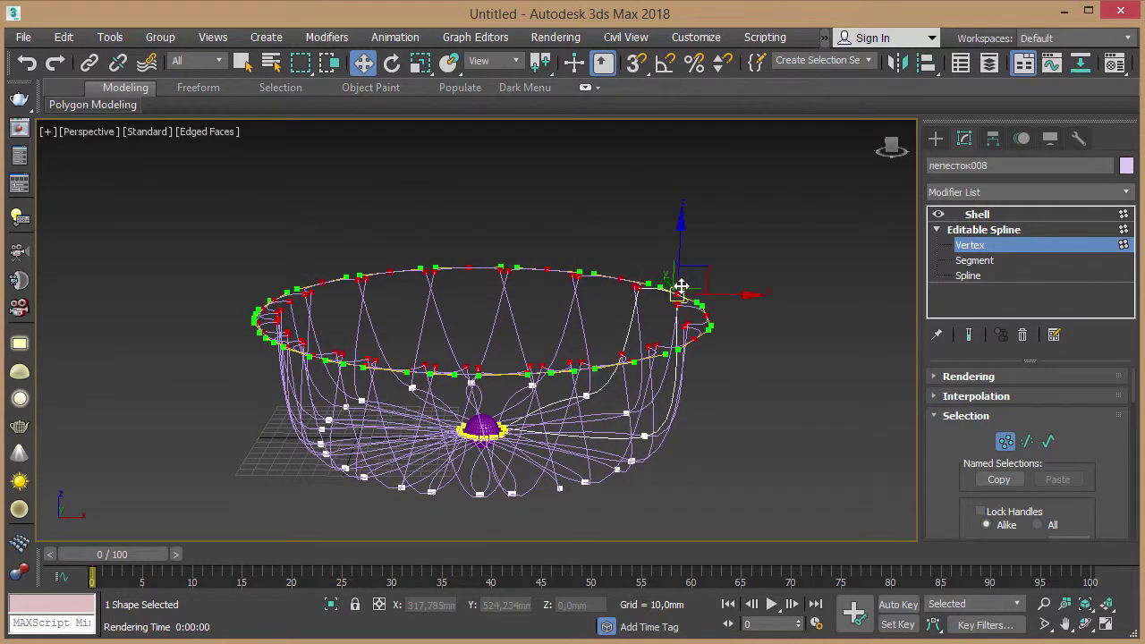
Step: Check the shelled petals, then return to the petal's vertex level viewed from above
left_click(979, 214)
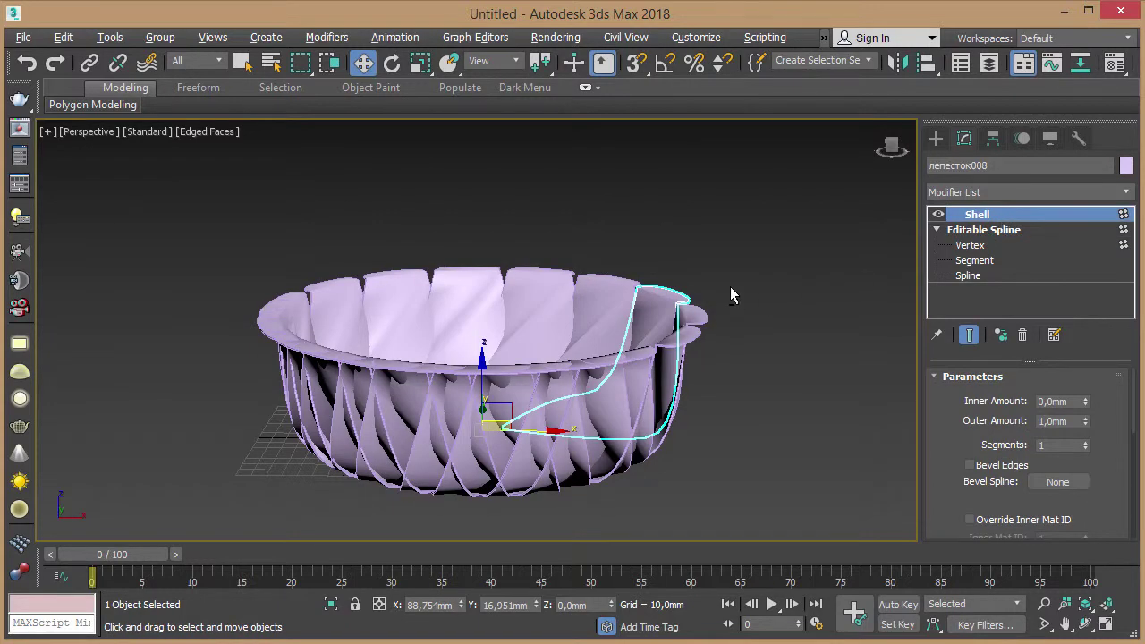
mouse_move(730, 296)
middle_mouse_down("alt")
mouse_move(702, 319)
mouse_move(648, 309)
mouse_move(619, 287)
mouse_move(725, 291)
middle_mouse_up("alt")
key("q")
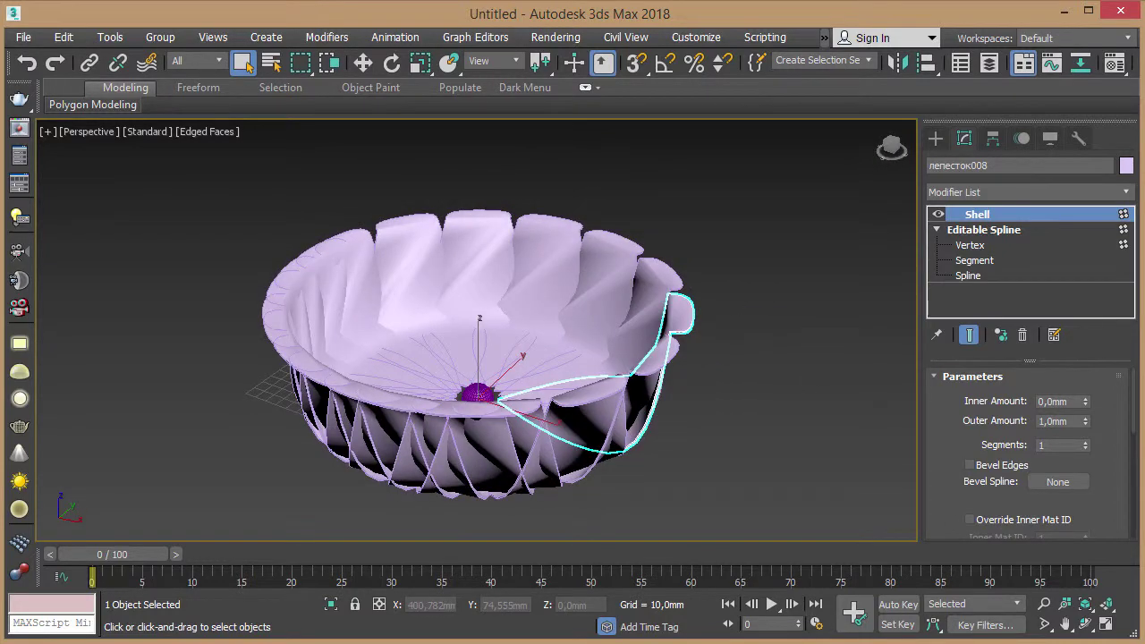
middle_click_drag(691, 366, 708, 370, "alt")
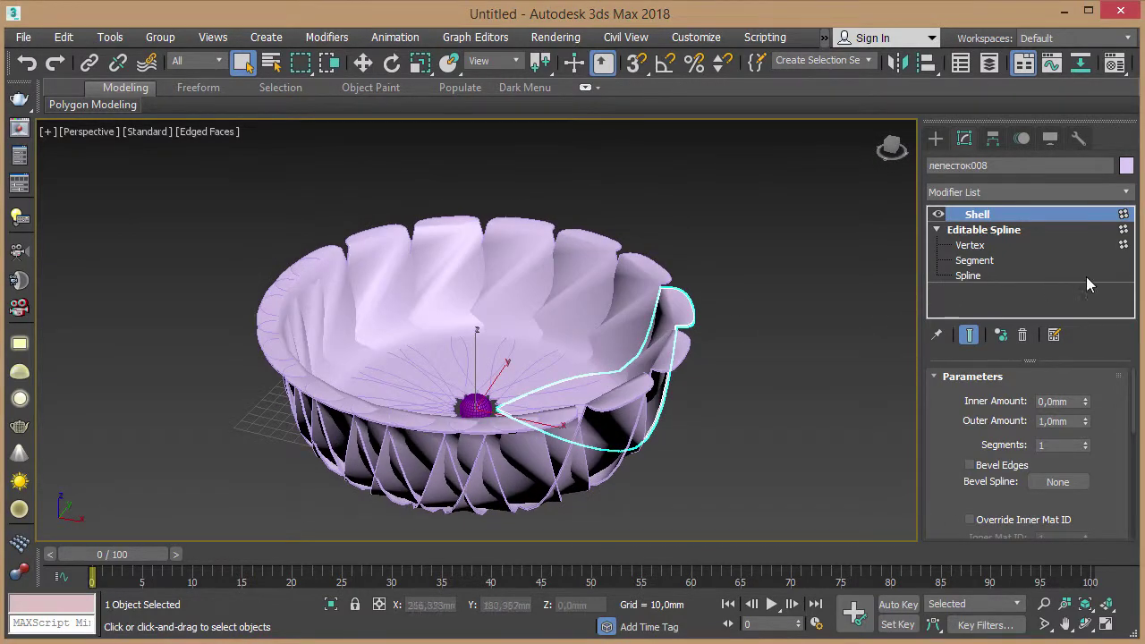
left_click(997, 245)
mouse_move(711, 455)
middle_mouse_down("alt")
mouse_move(737, 423)
mouse_move(724, 479)
mouse_move(748, 497)
mouse_move(732, 493)
middle_mouse_up("alt")
Step: Invert to the inner vertex ring, shift it sideways to twist the petals, and recheck the Shell
key("ctrl+i")
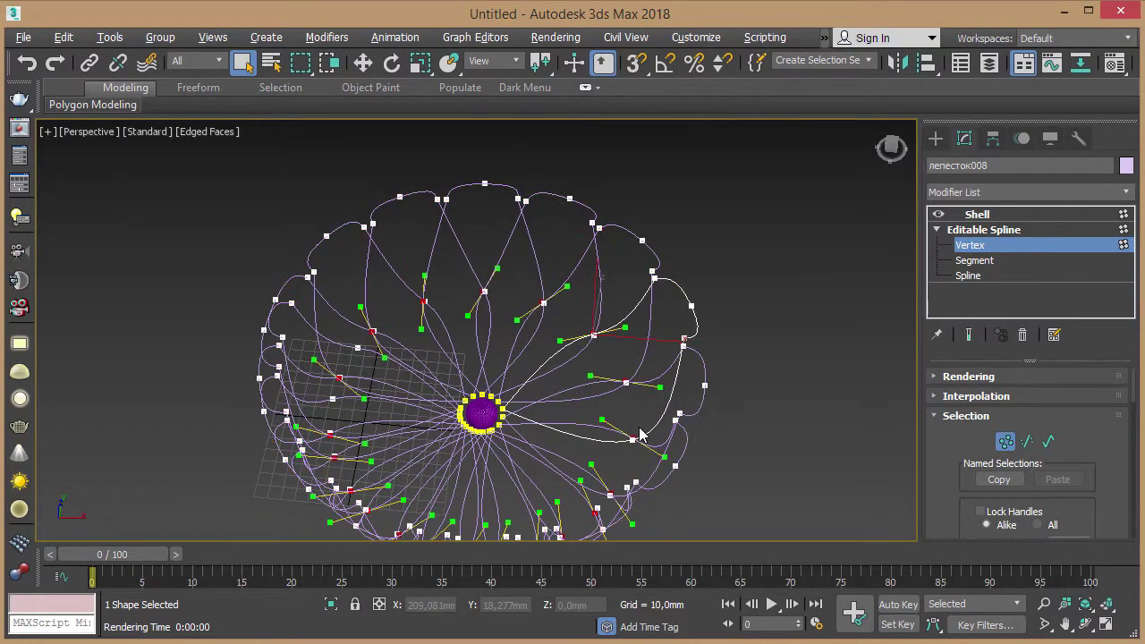
key("w")
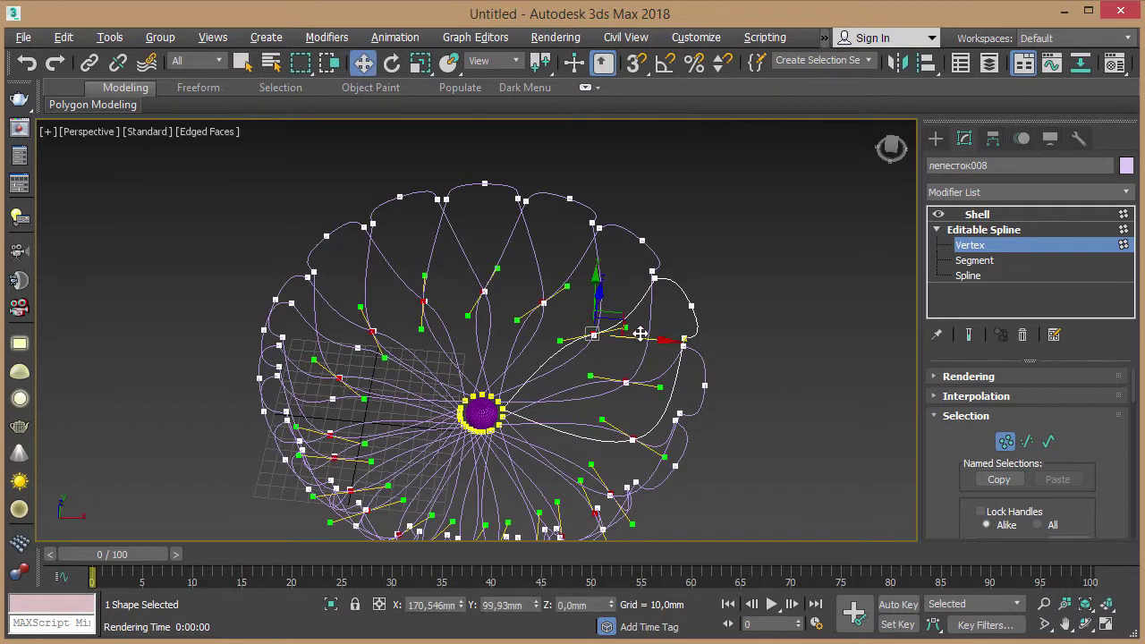
left_click_drag(621, 322, 607, 345)
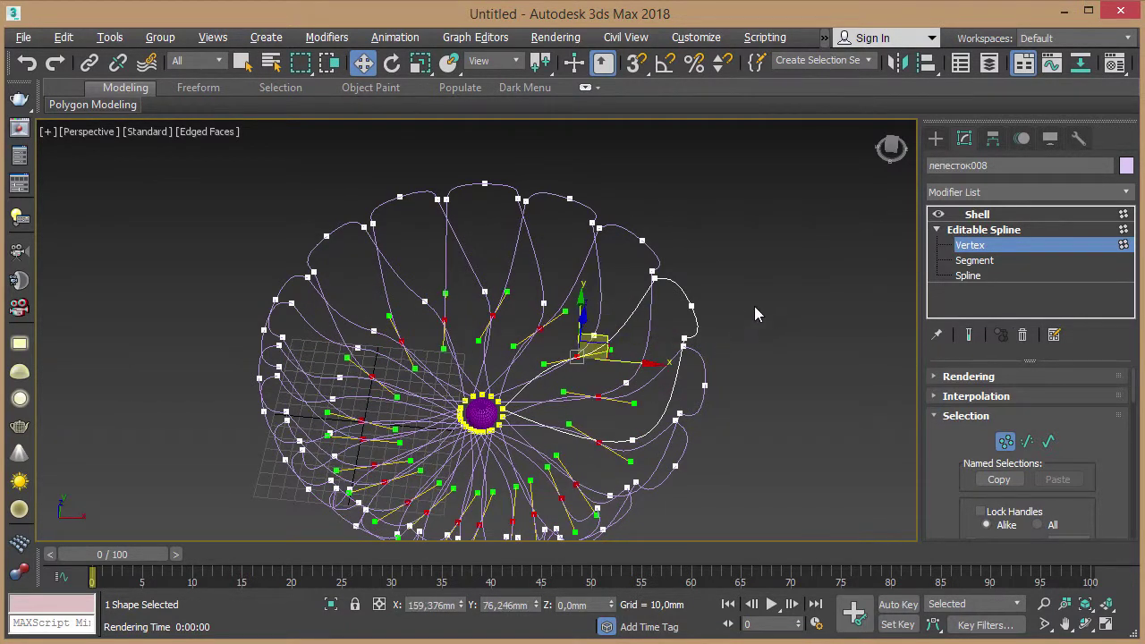
left_click(976, 215)
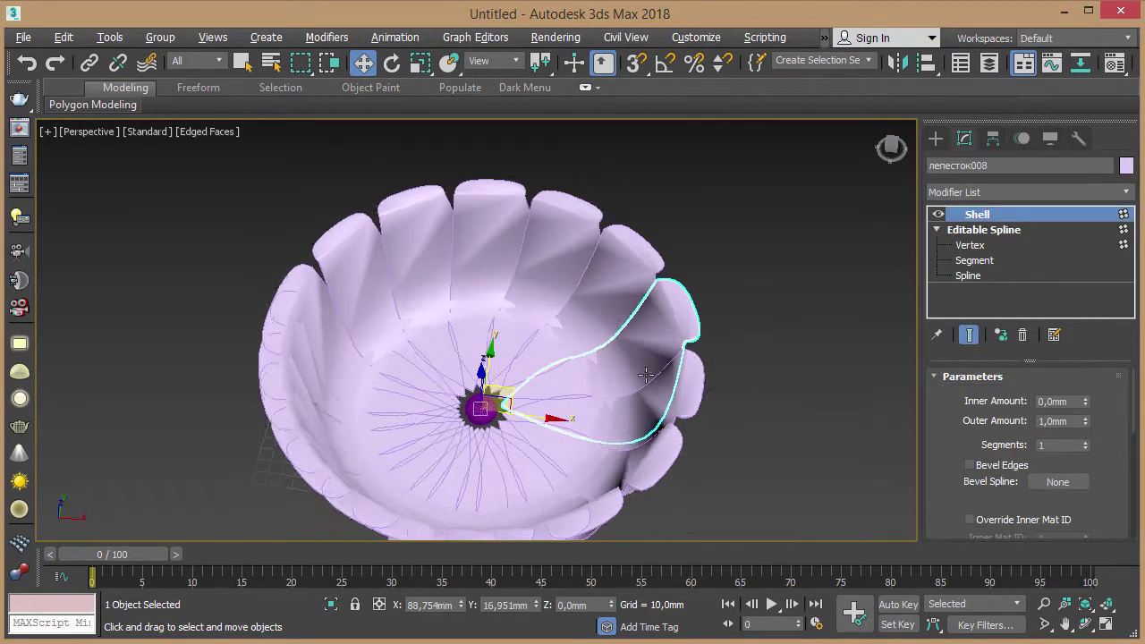
mouse_move(608, 215)
middle_mouse_down("alt")
mouse_move(608, 292)
mouse_move(592, 224)
mouse_move(608, 199)
mouse_move(644, 295)
mouse_move(716, 354)
mouse_move(686, 322)
middle_mouse_up("alt")
scroll(687, 322, "down", 3)
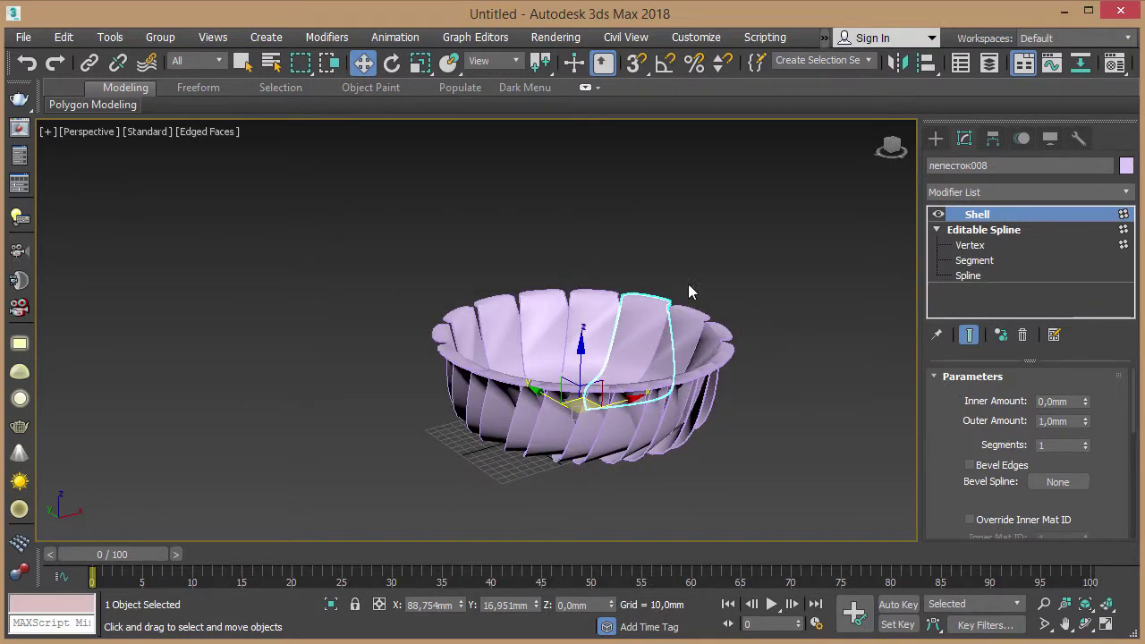
Step: Select petal лепесток006 to show its instanced Shell and Editable Spline stack
middle_click_drag(689, 286, 623, 294)
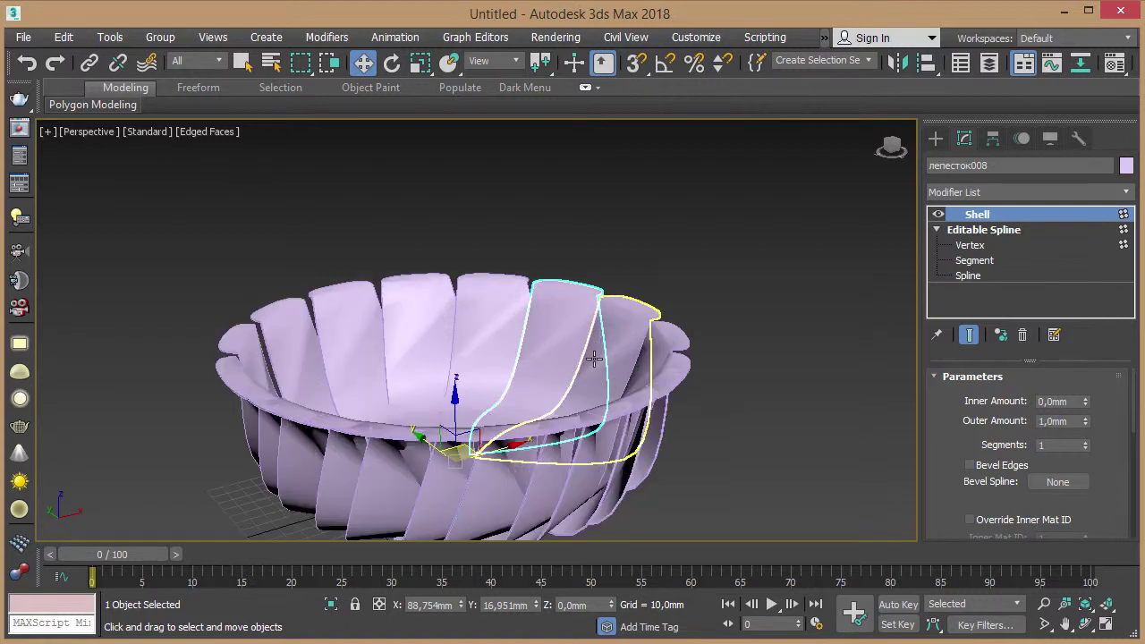
scroll(585, 354, "up", 3)
key("q")
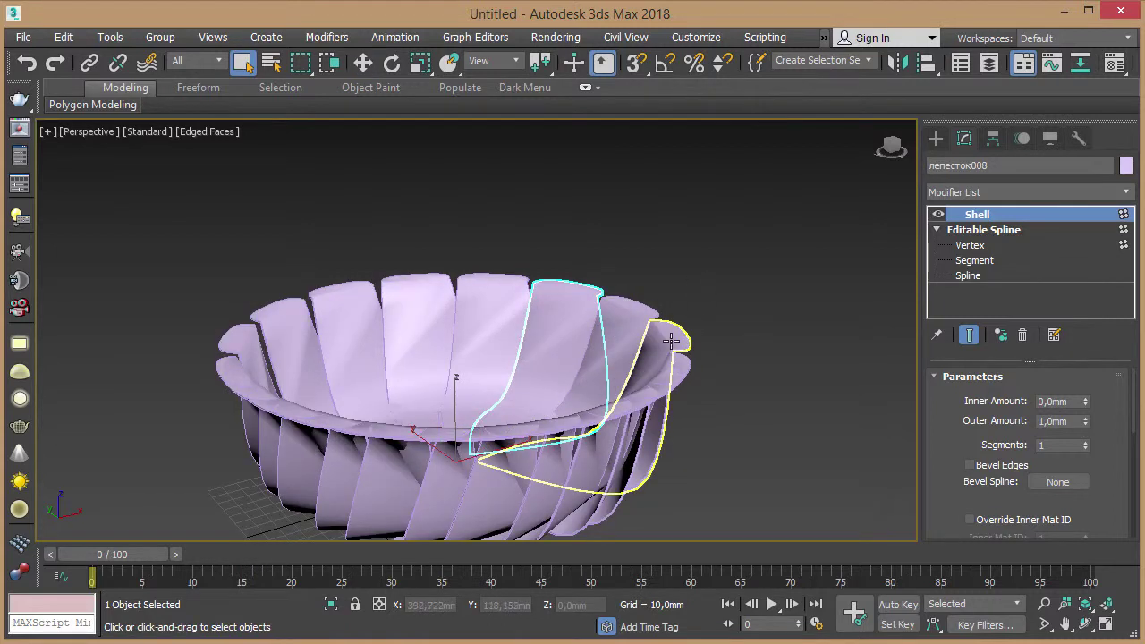
left_click(673, 342)
mouse_move(672, 341)
middle_mouse_down()
mouse_move(686, 338)
mouse_move(654, 302)
middle_mouse_up()
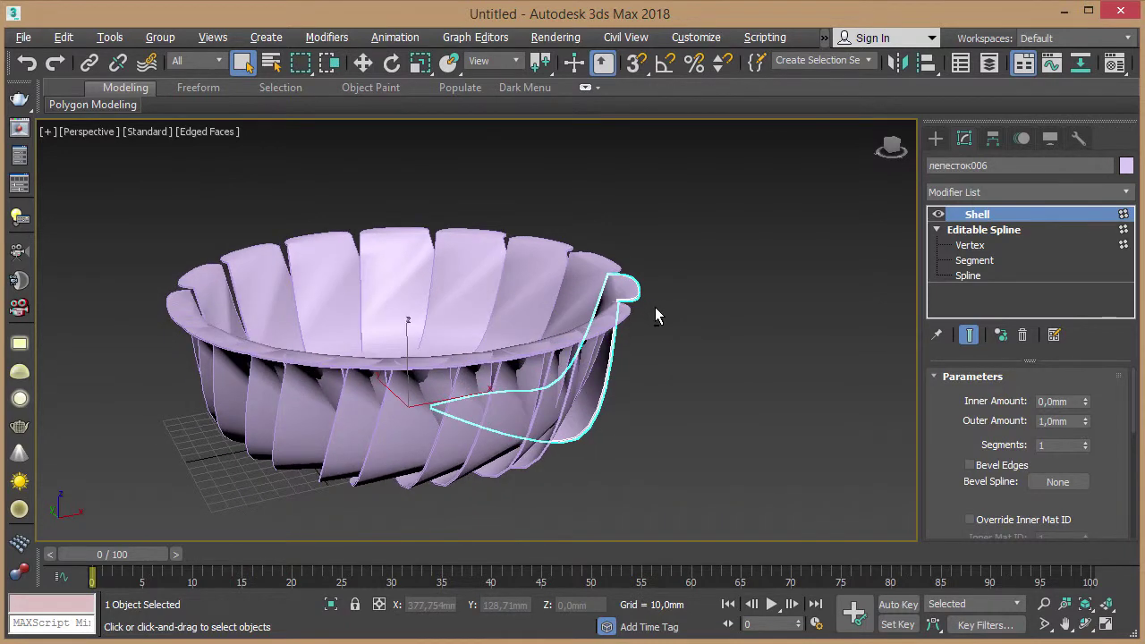
scroll(653, 301, "up", 3)
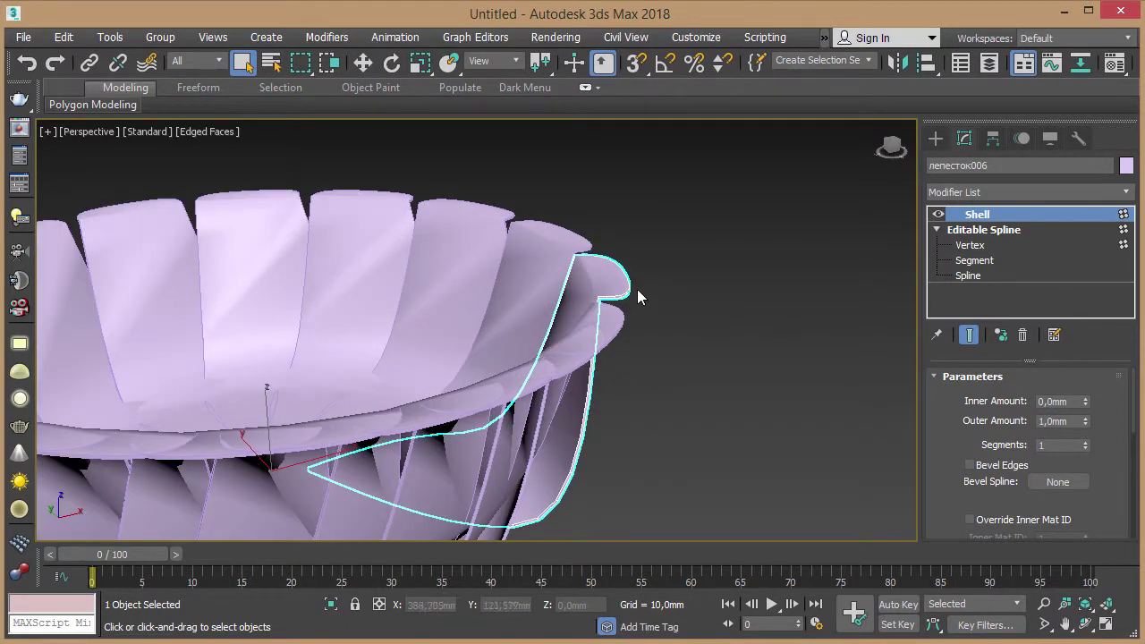
Step: Make лепесток006's modifiers unique and enter its Editable Spline vertex level
left_click(1001, 335)
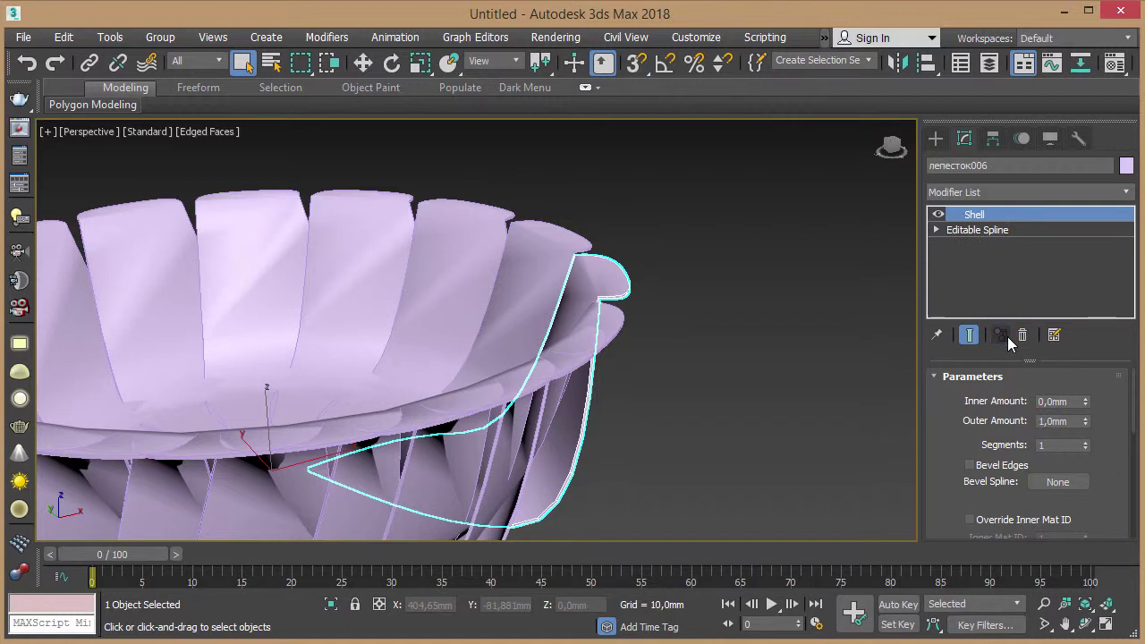
left_click(935, 230)
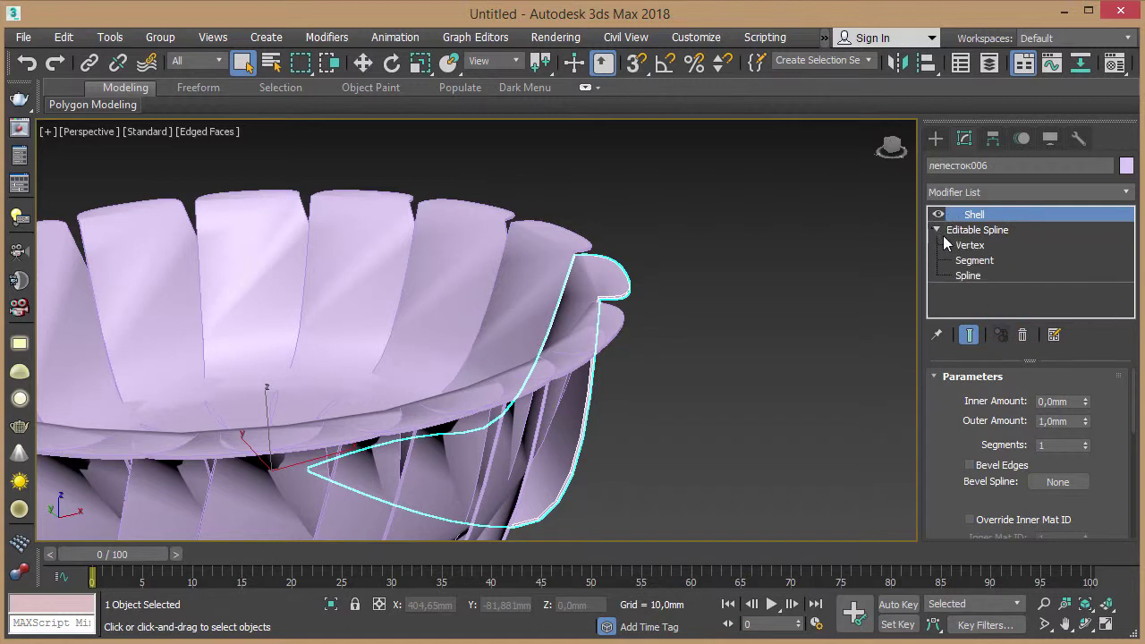
left_click(966, 246)
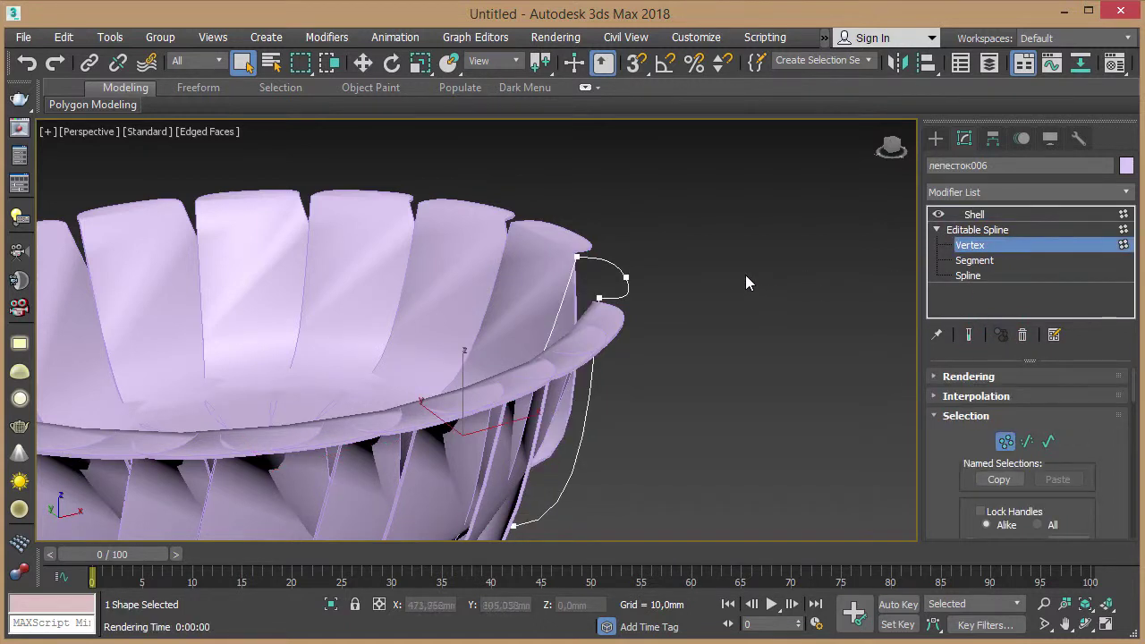
middle_click_drag(672, 276, 669, 298, "alt")
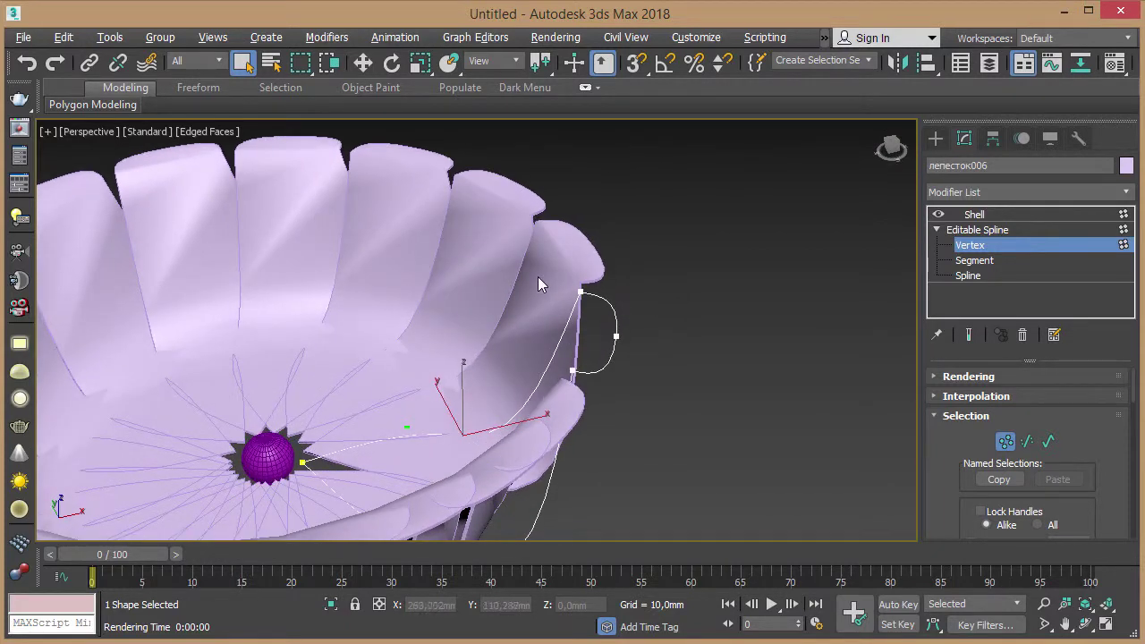
left_click_drag(510, 260, 719, 463)
Step: Move the top and lower vertices outward and rotate the tip vertices to curl the petal
left_click_drag(555, 275, 623, 327)
key("w")
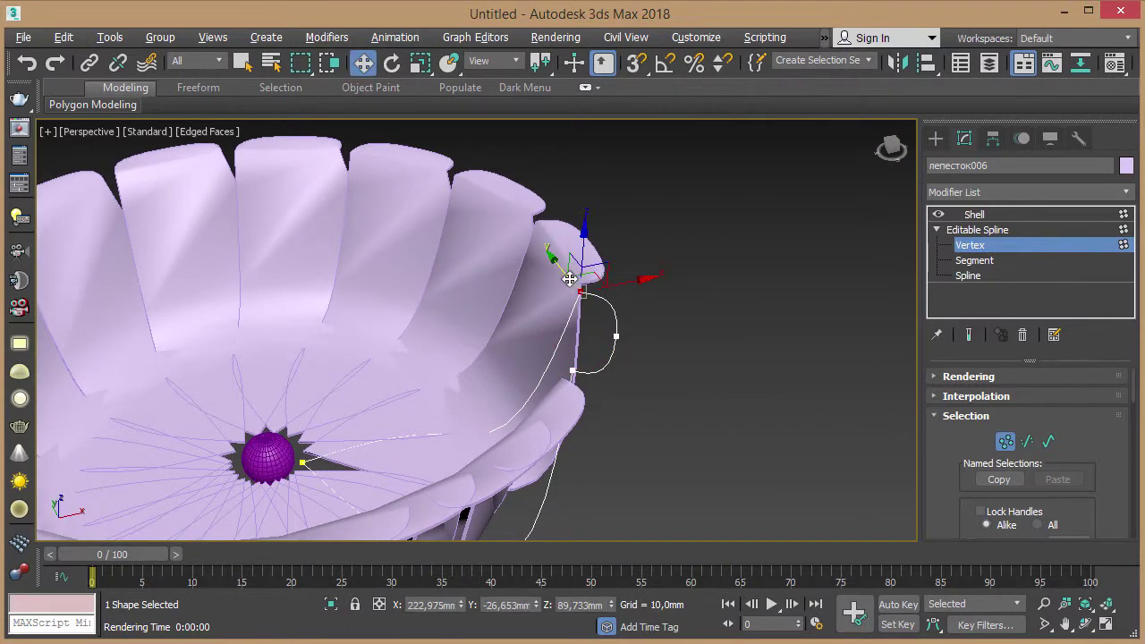
left_click_drag(586, 271, 579, 268)
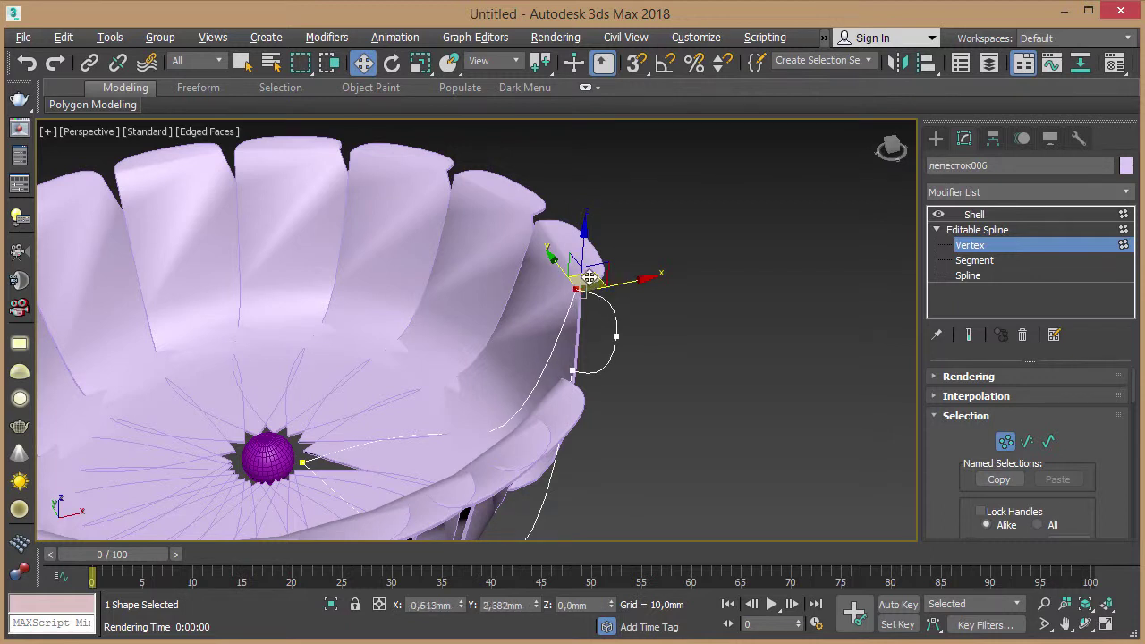
left_click_drag(555, 357, 586, 390)
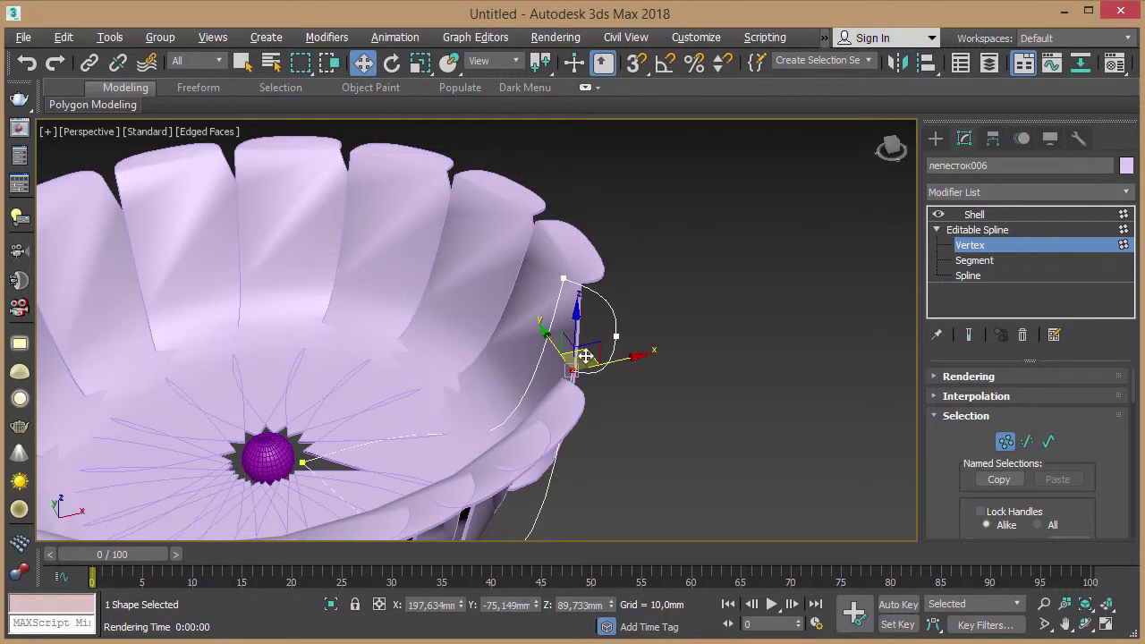
mouse_move(586, 365)
left_mouse_down()
mouse_move(588, 381)
mouse_move(636, 327)
mouse_move(668, 327)
left_mouse_up()
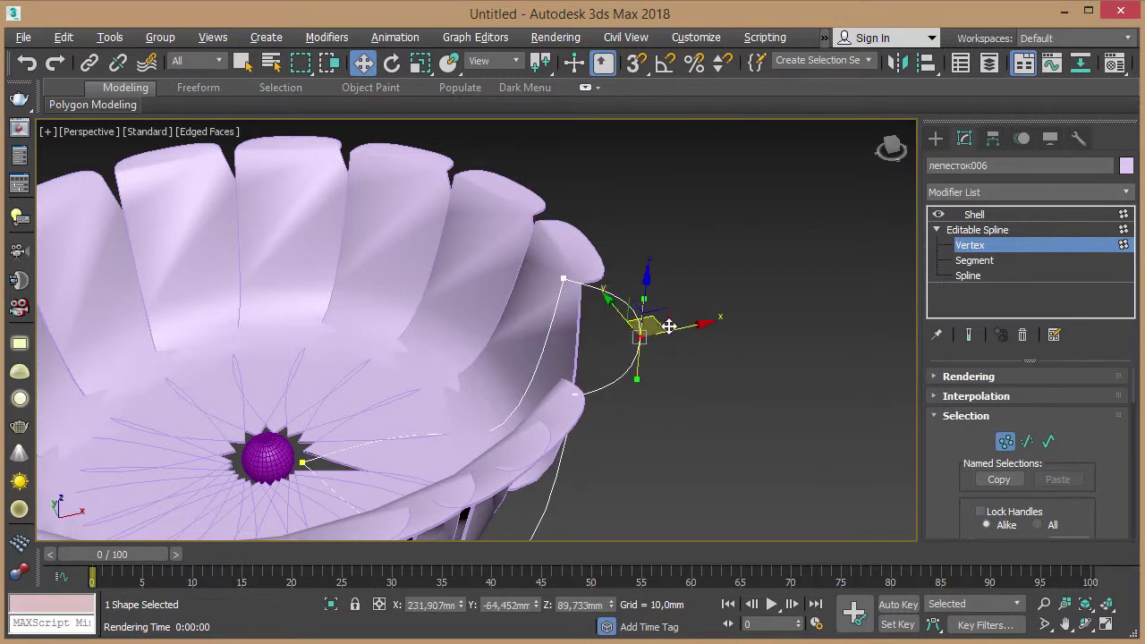
middle_click_drag(697, 378, 697, 372, "alt")
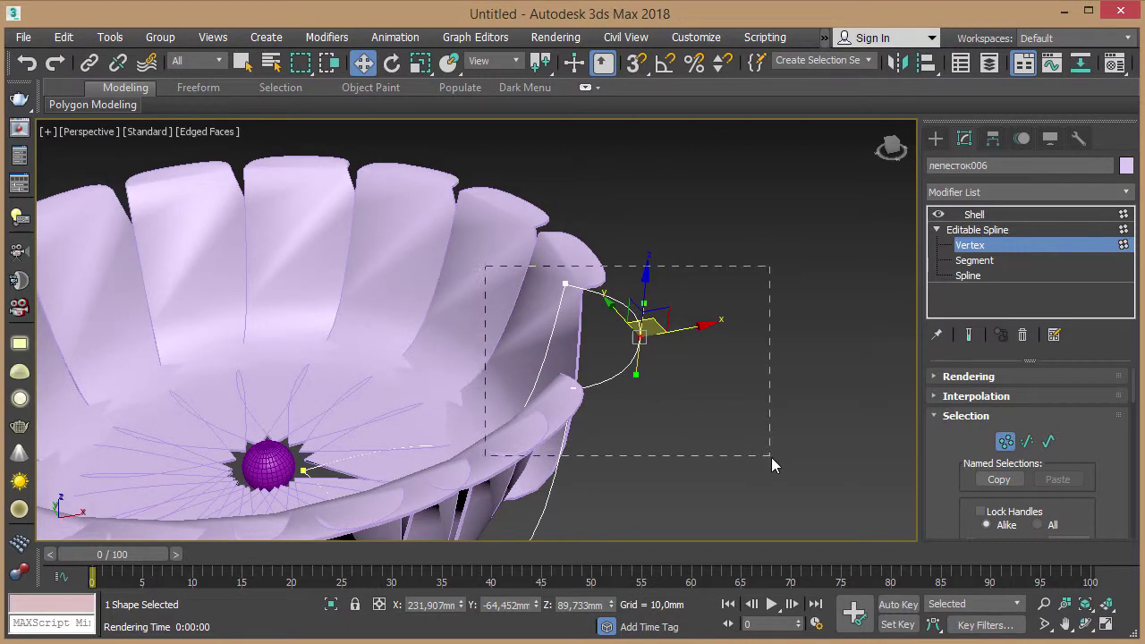
left_click_drag(771, 457, 771, 457)
key("e")
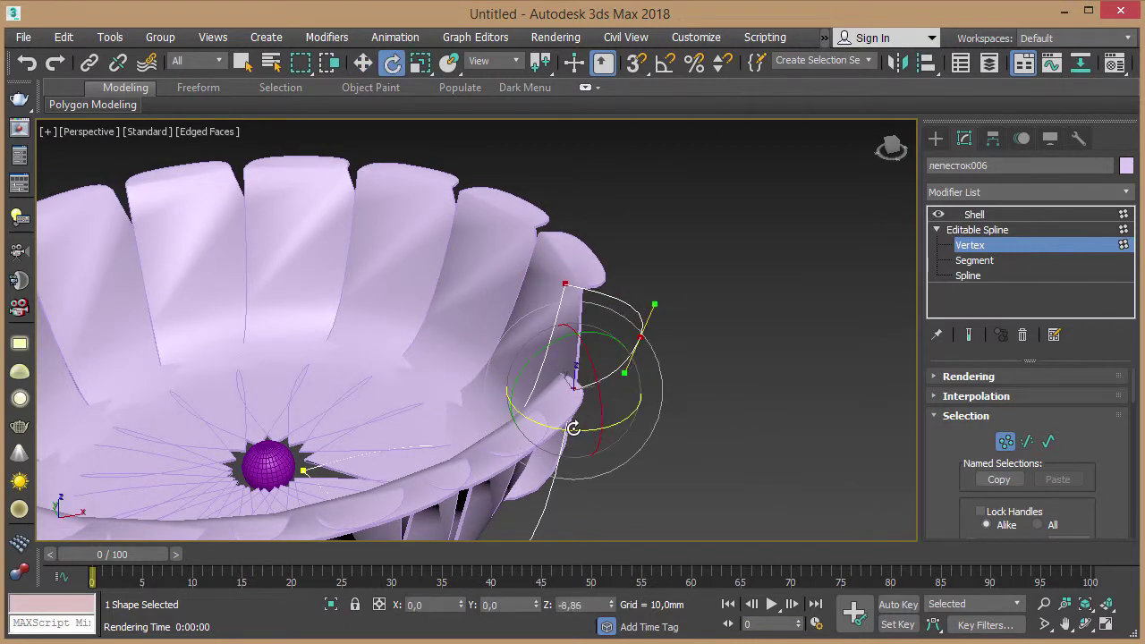
Step: Return to the Shell level, inspect the curled petal, and deselect it
left_click(974, 216)
mouse_move(671, 362)
middle_mouse_down("alt")
mouse_move(524, 327)
mouse_move(697, 351)
mouse_move(729, 315)
mouse_move(662, 324)
mouse_move(777, 383)
middle_mouse_up("alt")
left_click(779, 377)
middle_click_drag(790, 338, 636, 339, "alt")
Step: Make лепесток008 unique and pull its top spline vertex outward over the bowl rim
left_click(754, 379)
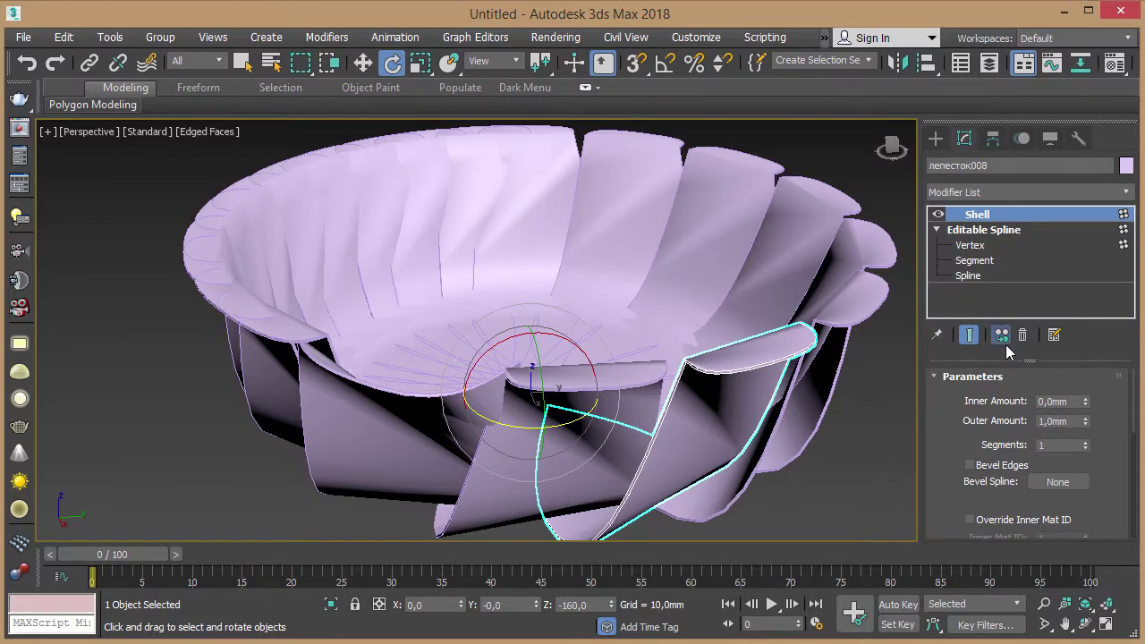
mouse_move(582, 296)
middle_mouse_down("alt")
mouse_move(782, 286)
mouse_move(722, 286)
middle_mouse_up("alt")
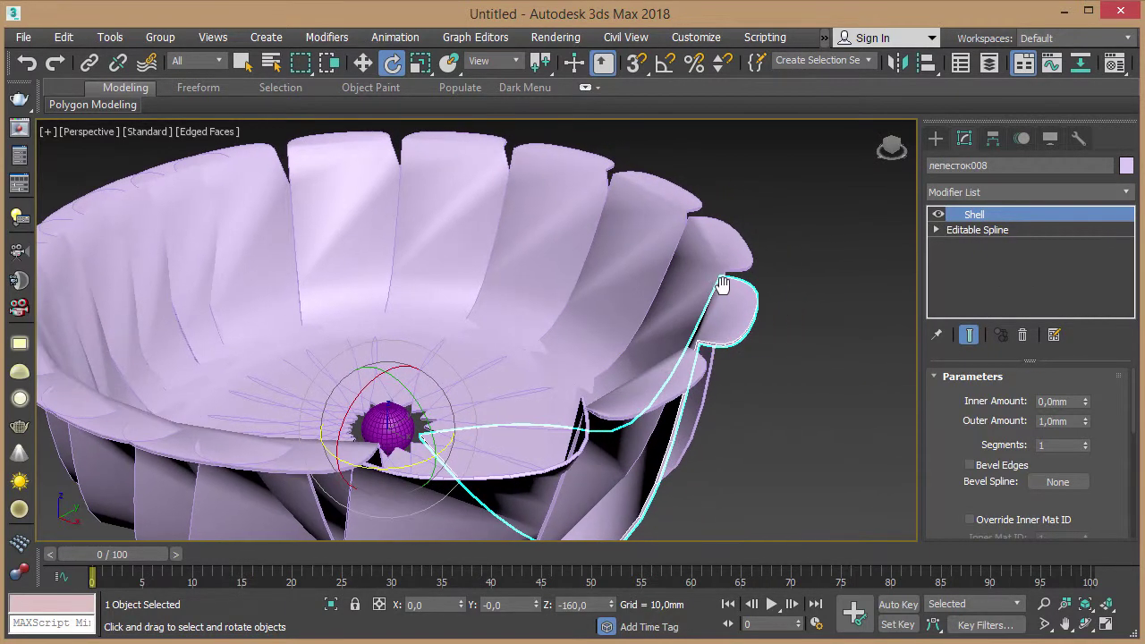
left_click(935, 230)
left_click(975, 245)
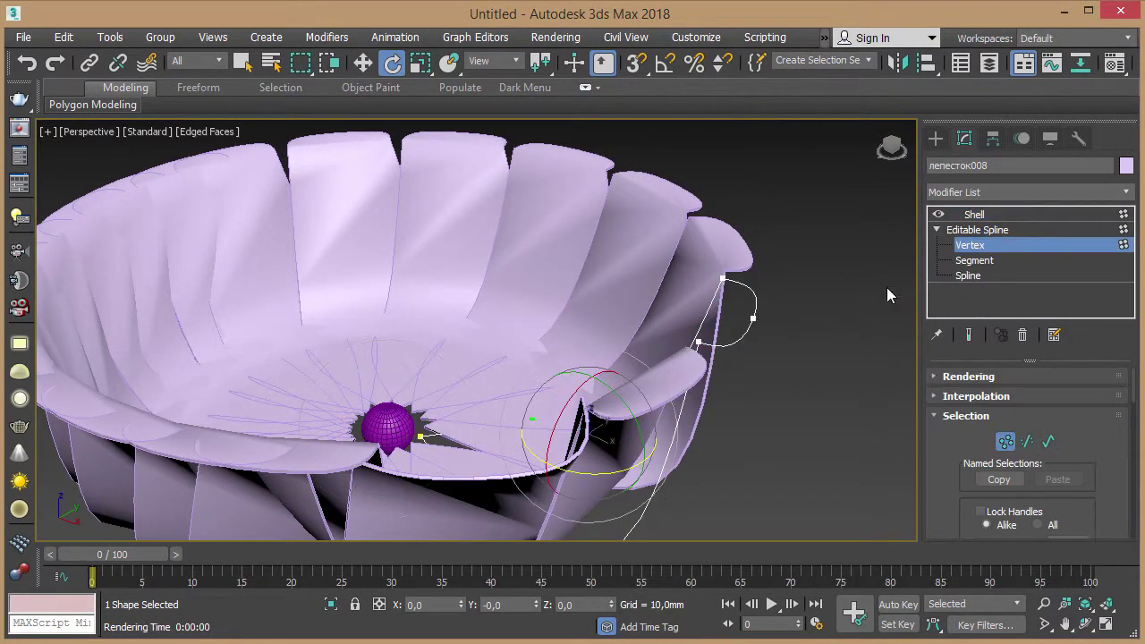
mouse_move(886, 287)
middle_mouse_down("alt")
mouse_move(802, 328)
mouse_move(779, 386)
mouse_move(835, 346)
middle_mouse_up("alt")
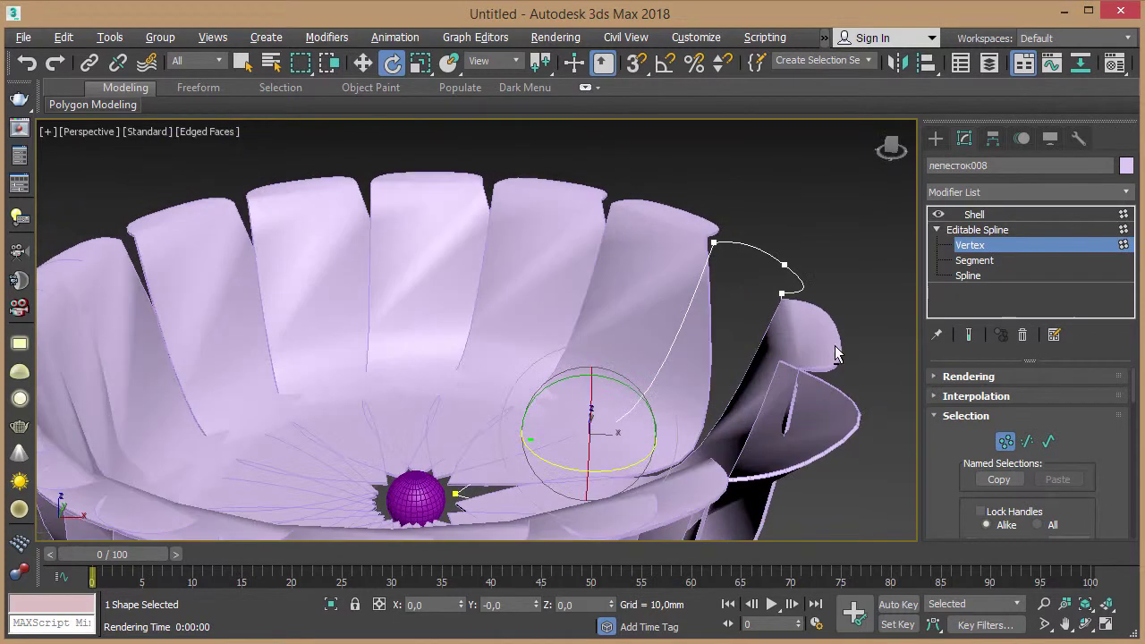
left_click(713, 244)
key("w")
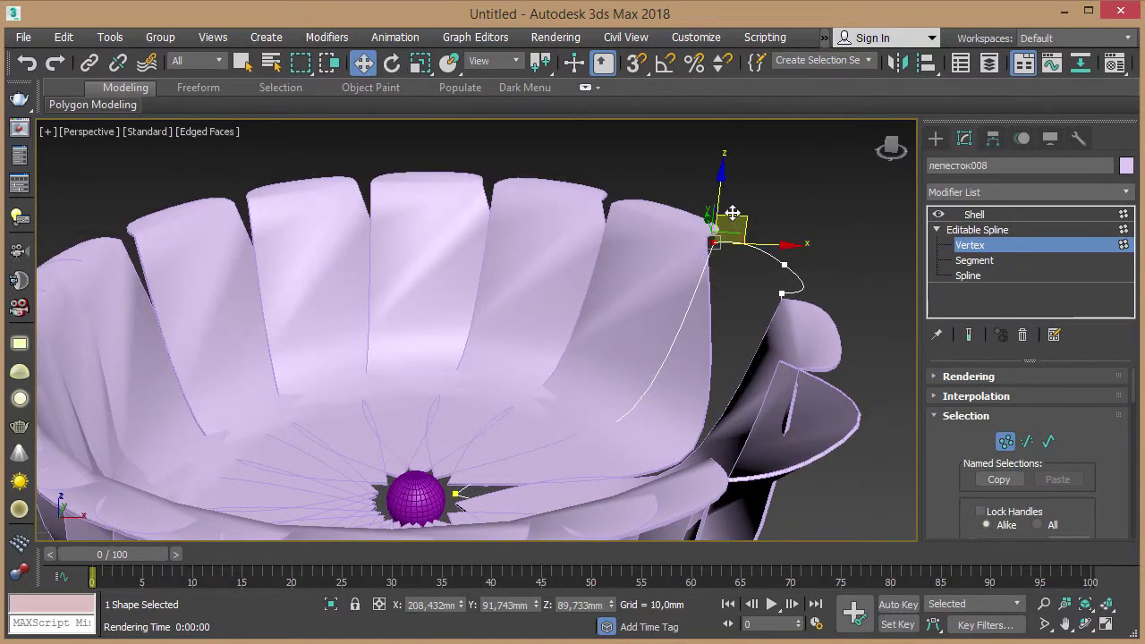
mouse_move(732, 213)
left_mouse_down()
mouse_move(780, 292)
mouse_move(795, 191)
left_mouse_up()
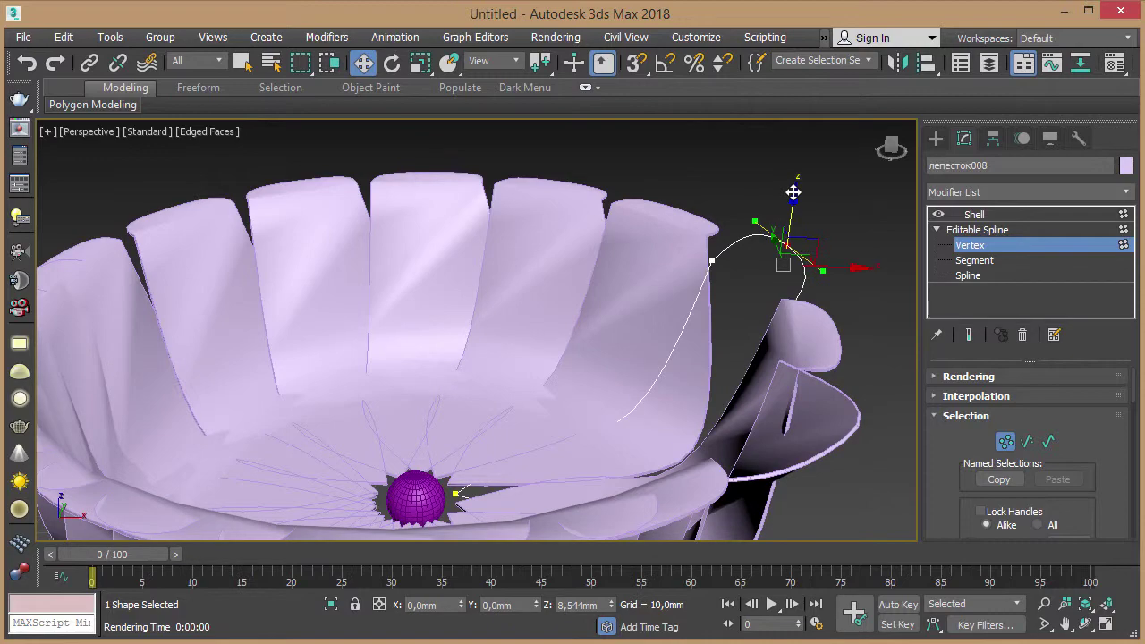
left_click(983, 215)
Step: Zoom out, switch to the Left view, and frame the flower bowl
middle_click_drag(834, 231, 779, 256, "alt")
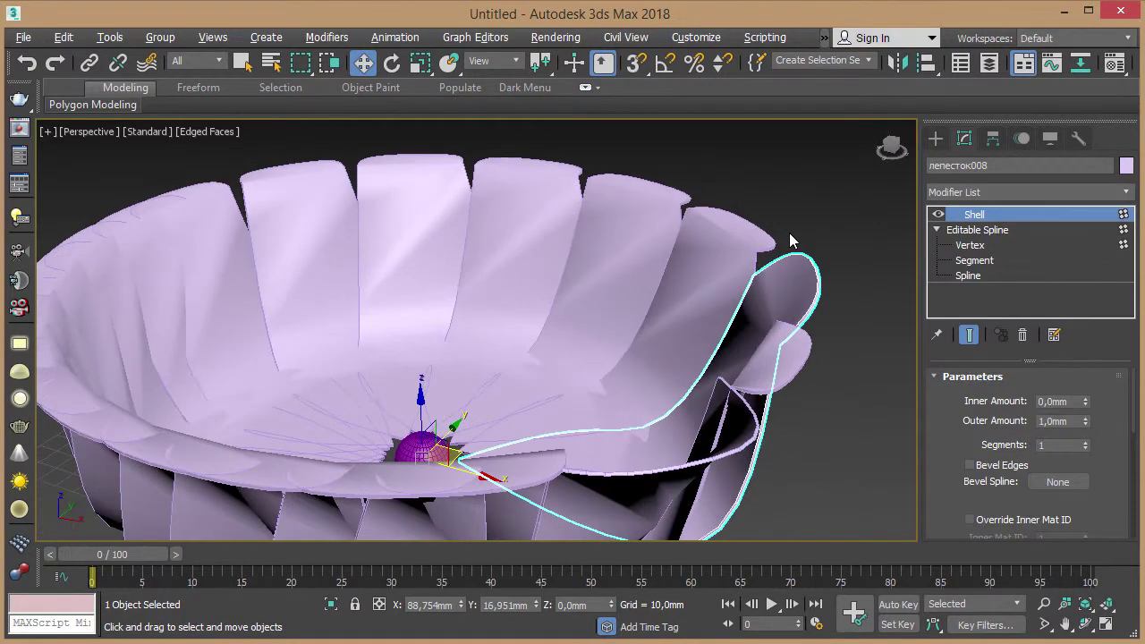
scroll(779, 256, "down", 3)
mouse_move(706, 259)
middle_mouse_down("alt")
mouse_move(766, 242)
mouse_move(702, 264)
middle_mouse_up("alt")
key("q")
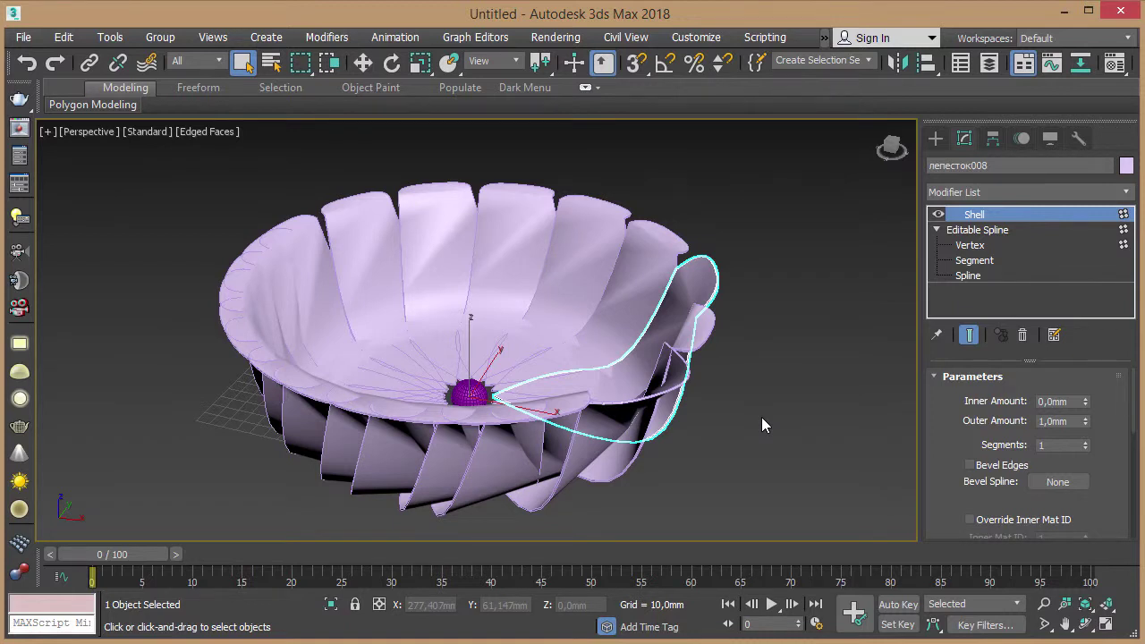
right_click(764, 416)
key("l")
scroll(769, 295, "down", 1)
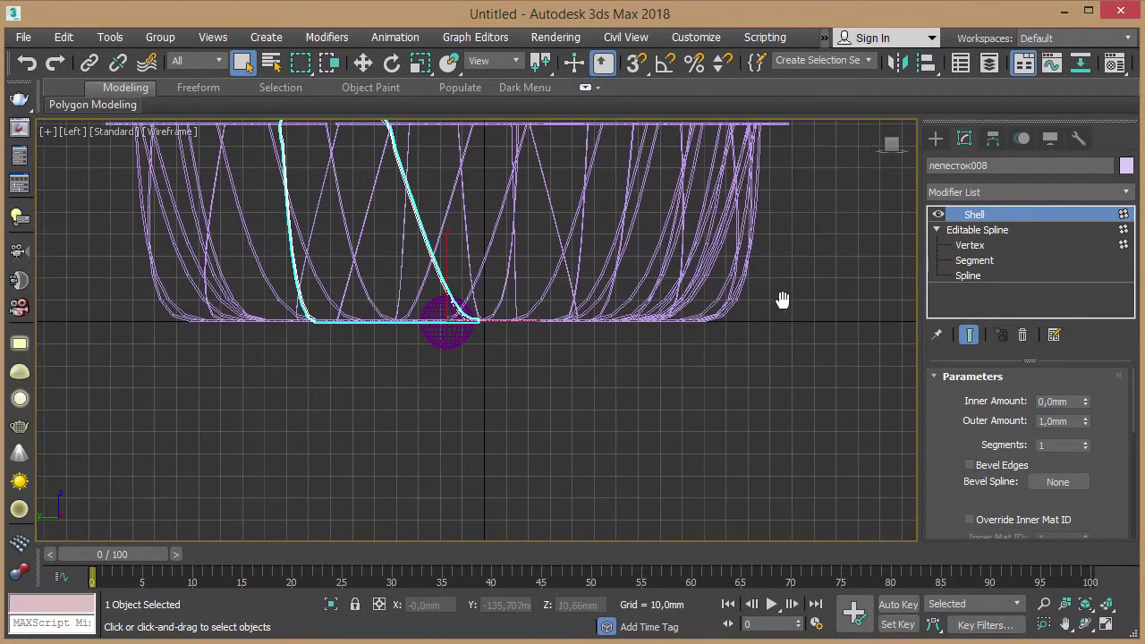
scroll(779, 301, "down", 2)
middle_click_drag(748, 348, 624, 320)
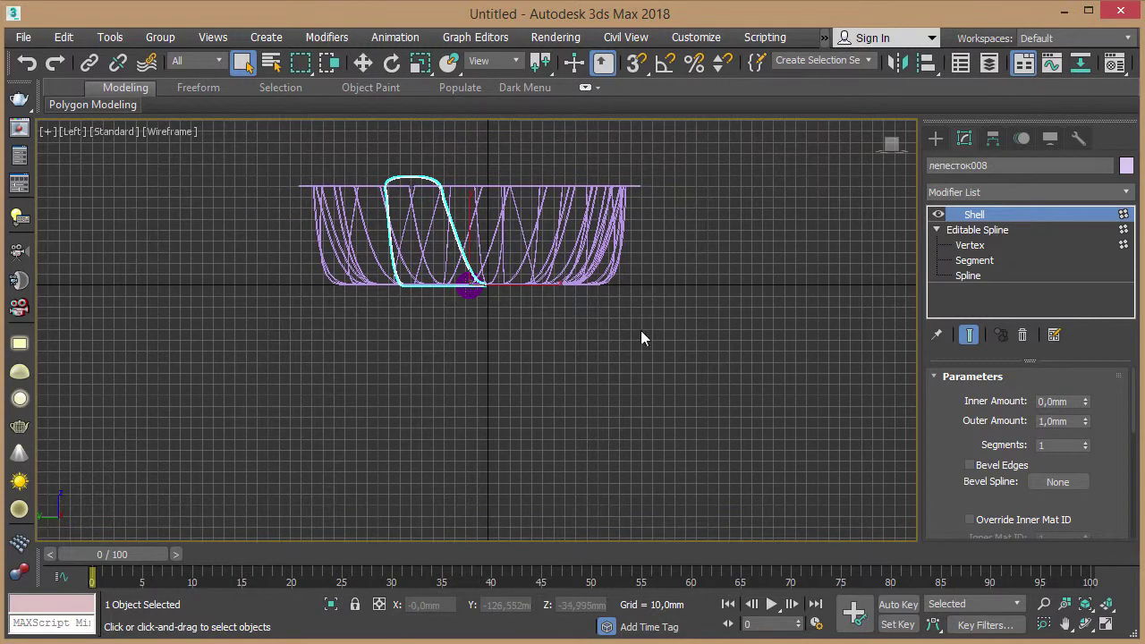
Step: Collapse the spline sub-levels and pick the Line spline tool from the Create panel
left_click(936, 228)
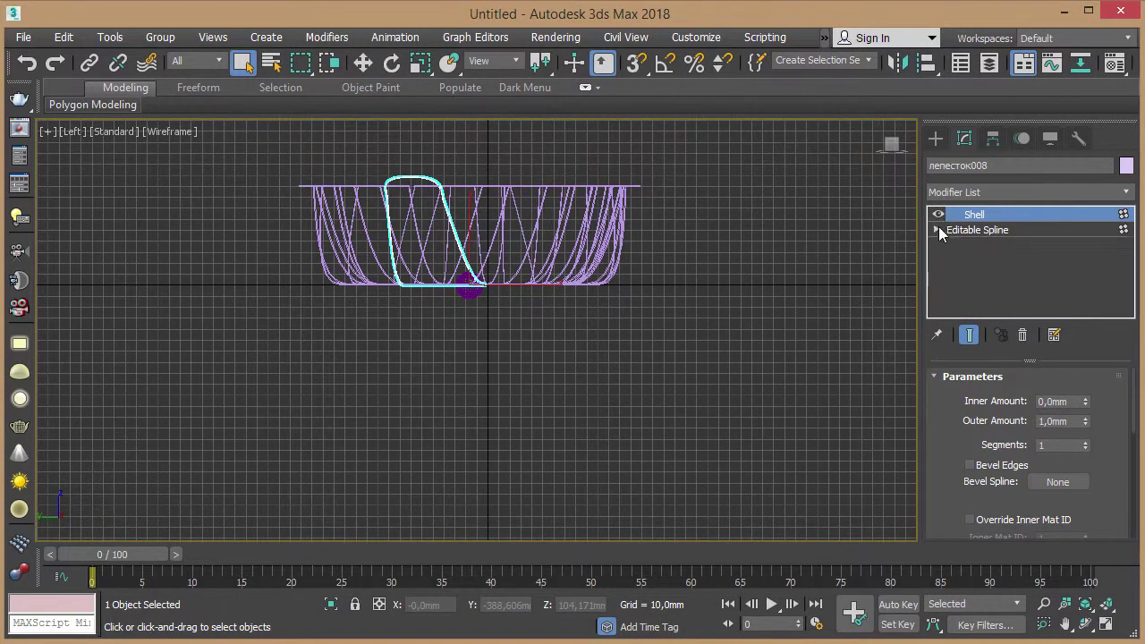
left_click(935, 140)
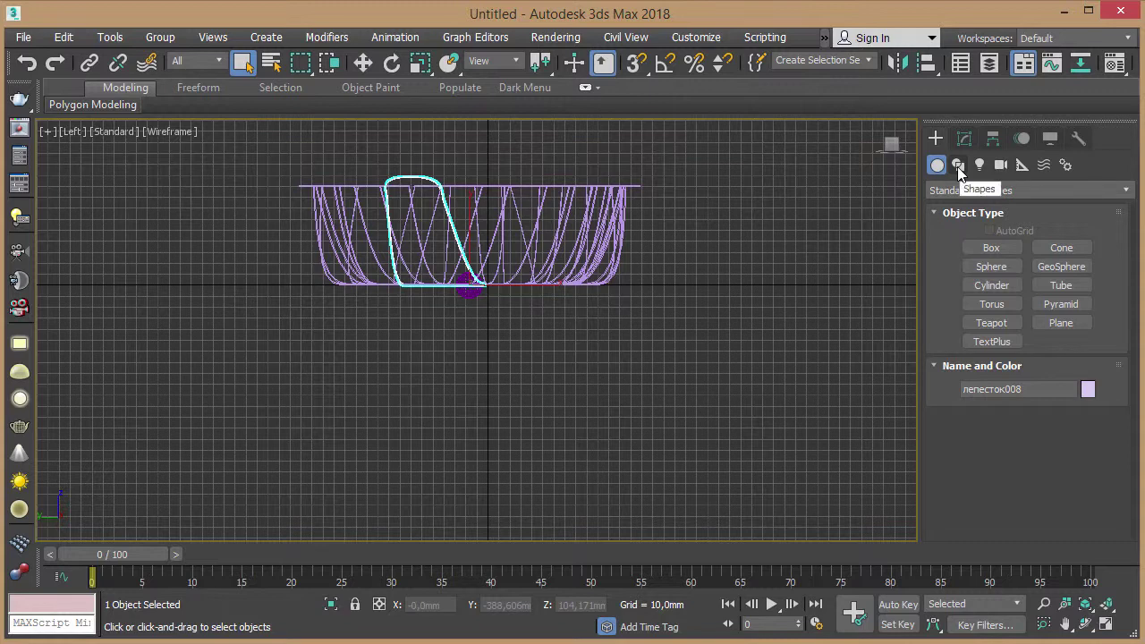
left_click(958, 166)
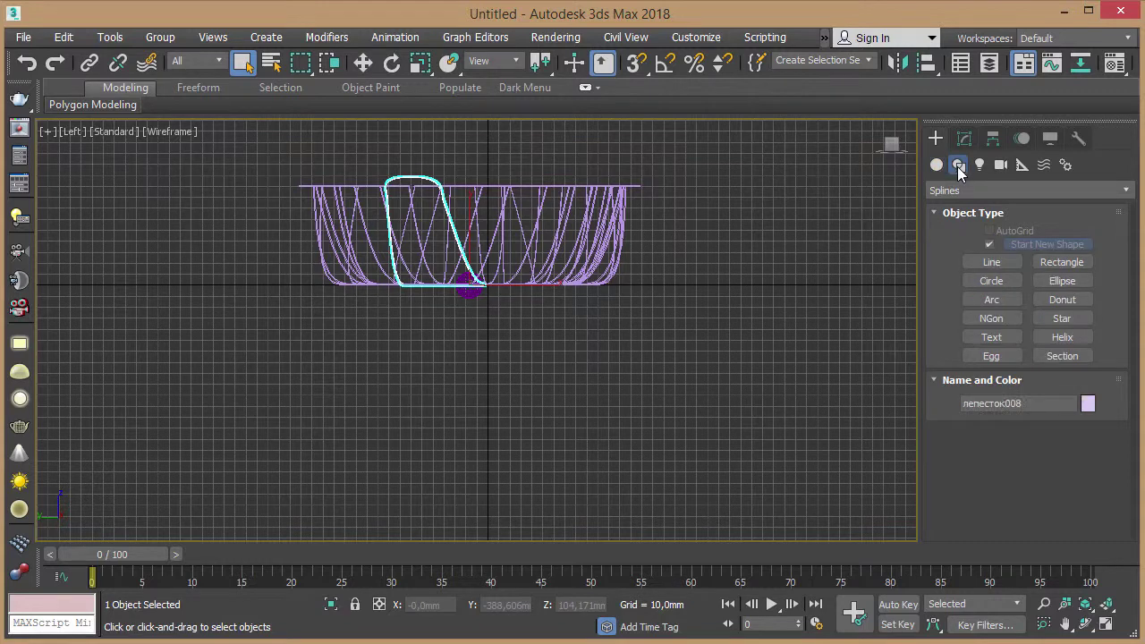
left_click(997, 257)
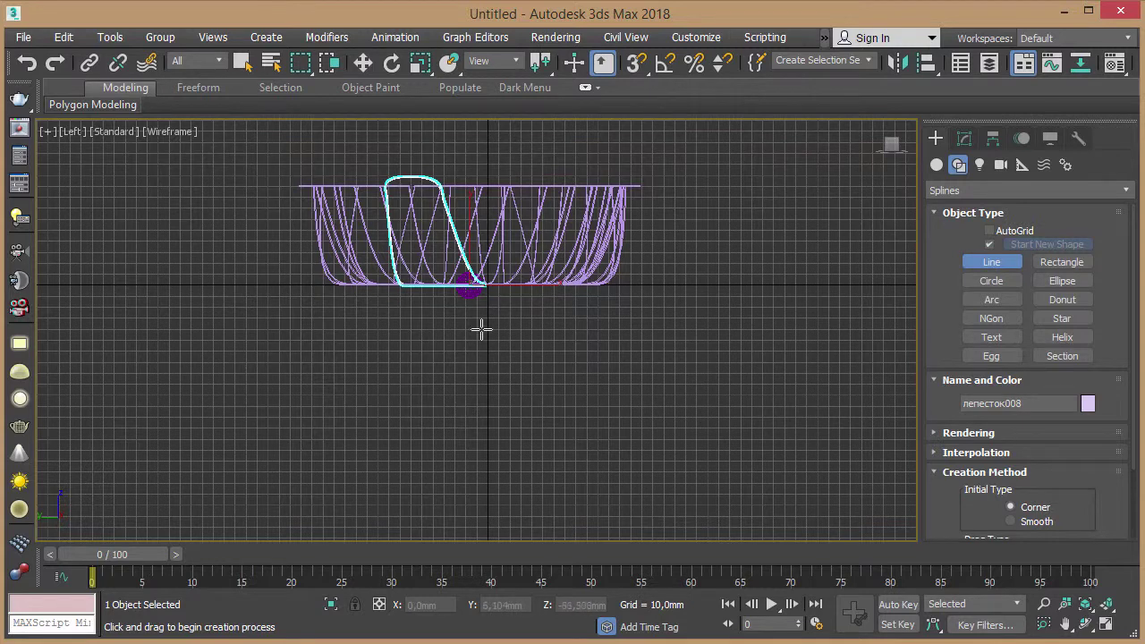
Step: Draw a gently curving stem line downward from below the bowl's centre
left_click(466, 299)
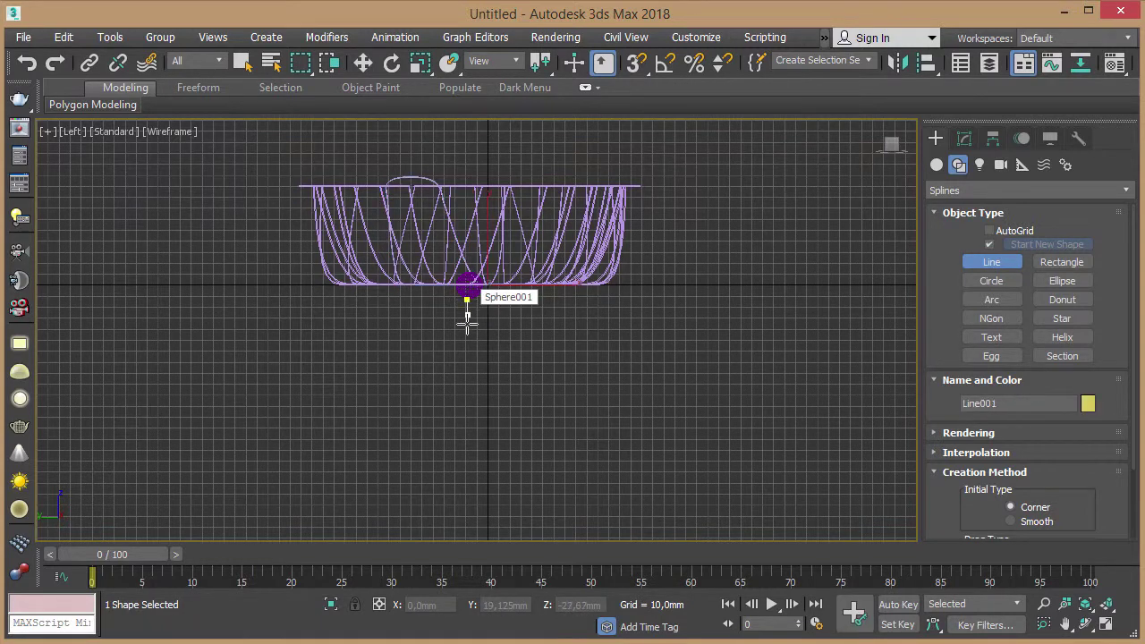
left_click(479, 369)
left_click(464, 457)
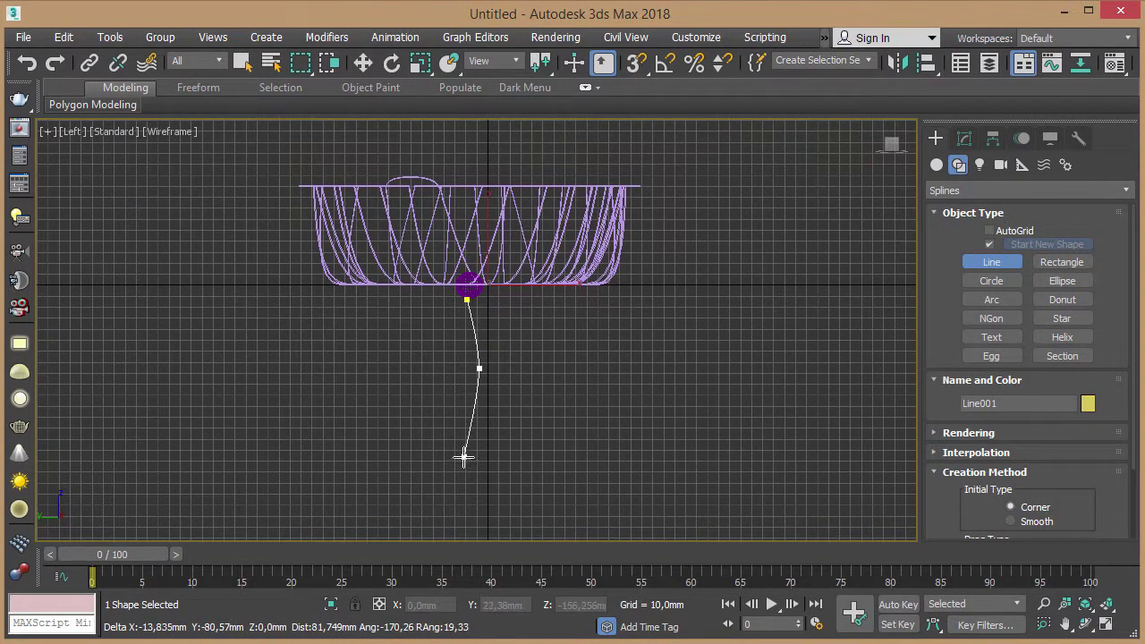
middle_click_drag(456, 493, 460, 380)
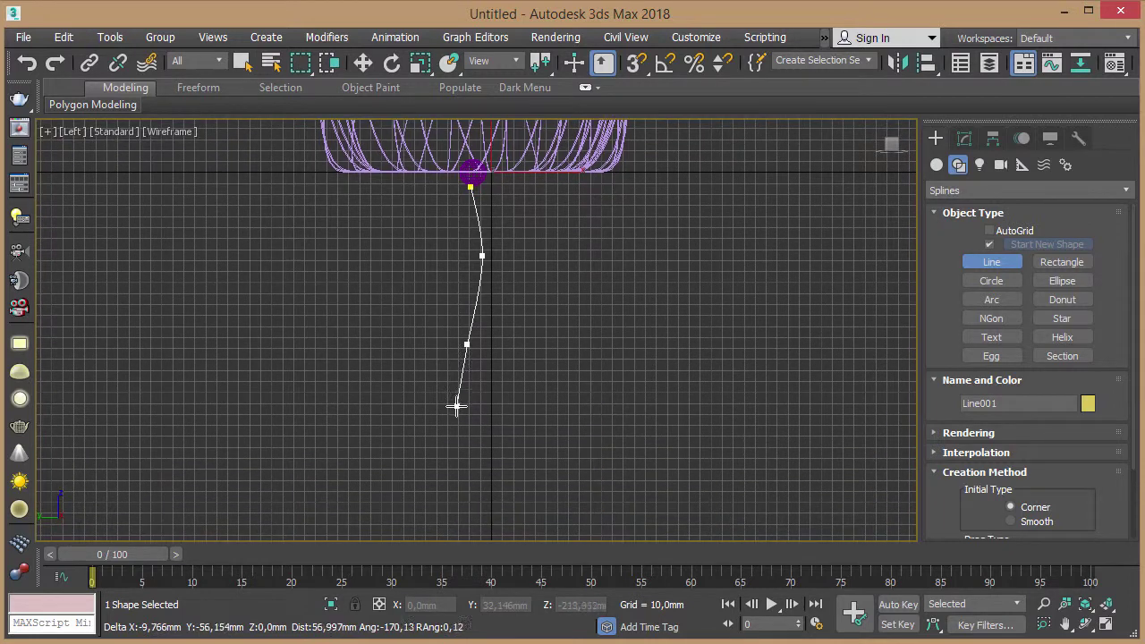
left_click(465, 463)
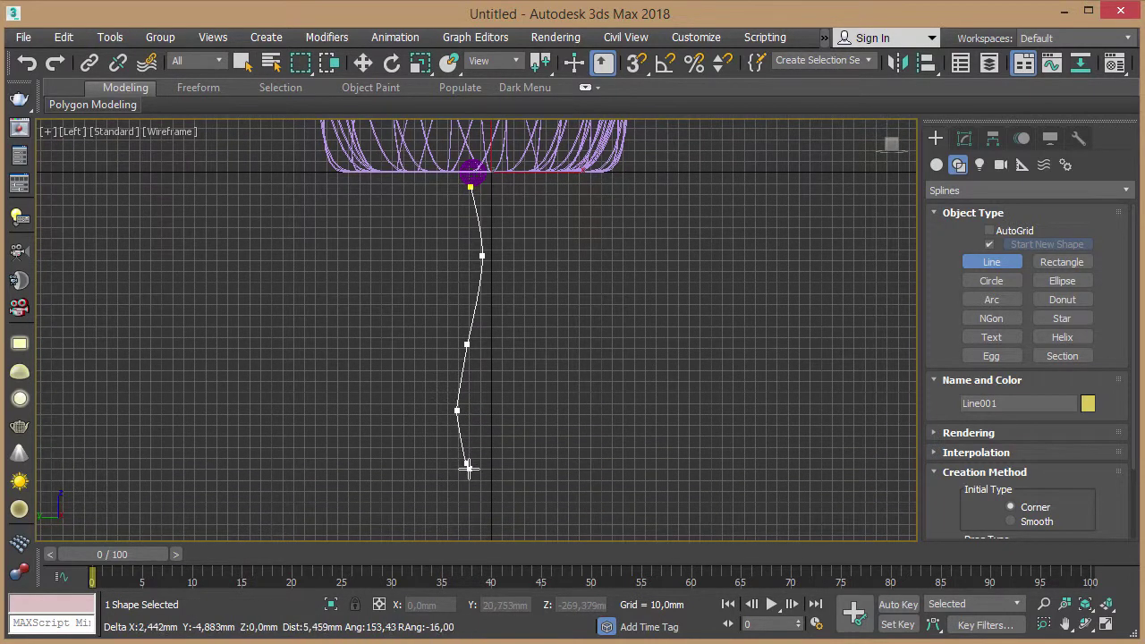
right_click(524, 439)
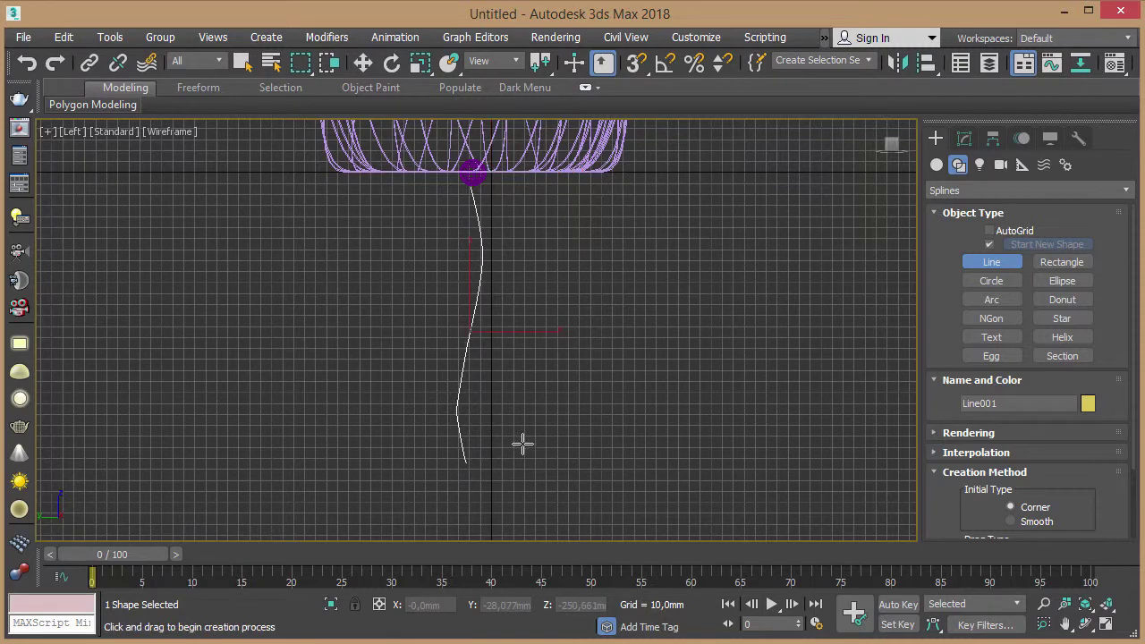
Step: Cancel the stray second line, exit the Line tool, and box-select Line001
left_click(481, 252)
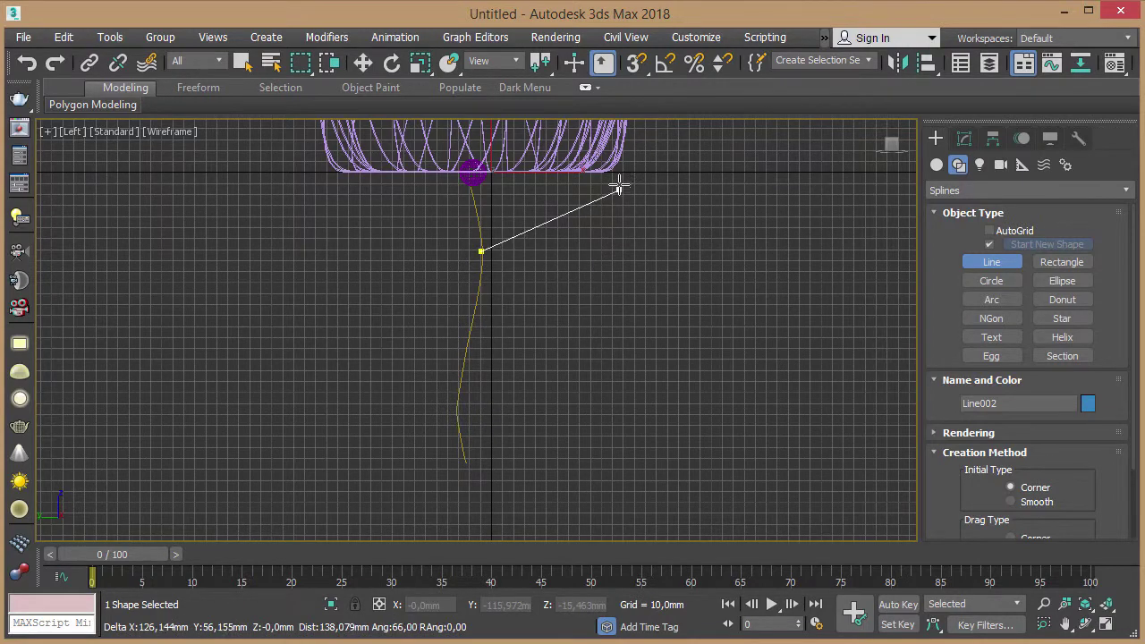
right_click(611, 293)
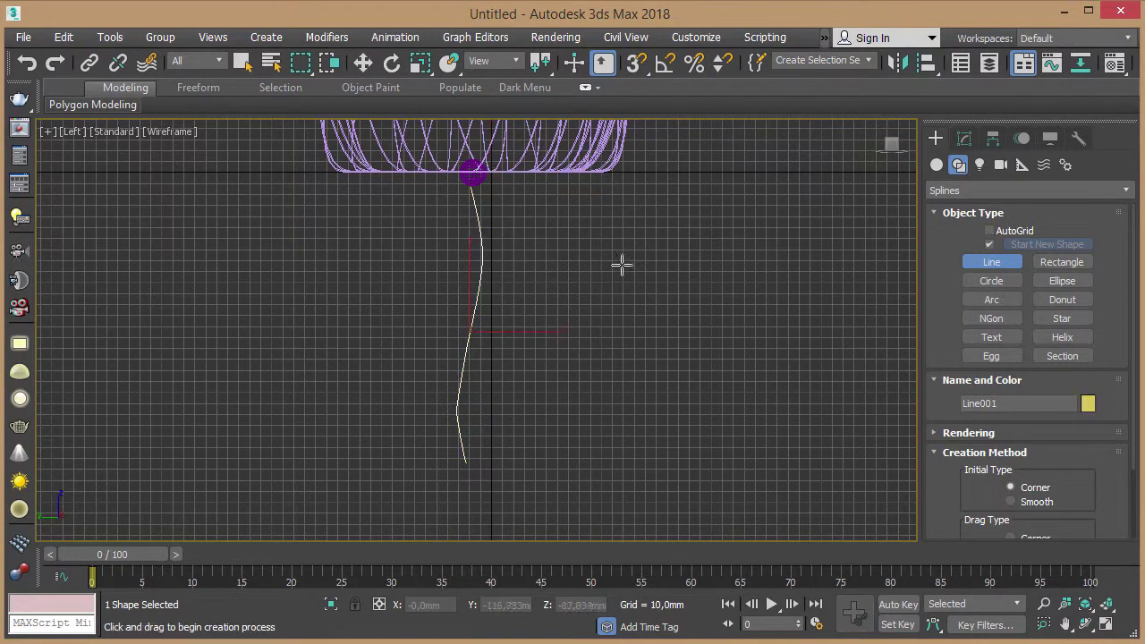
right_click(666, 247)
middle_click_drag(611, 246, 624, 294)
left_click_drag(396, 304, 662, 475)
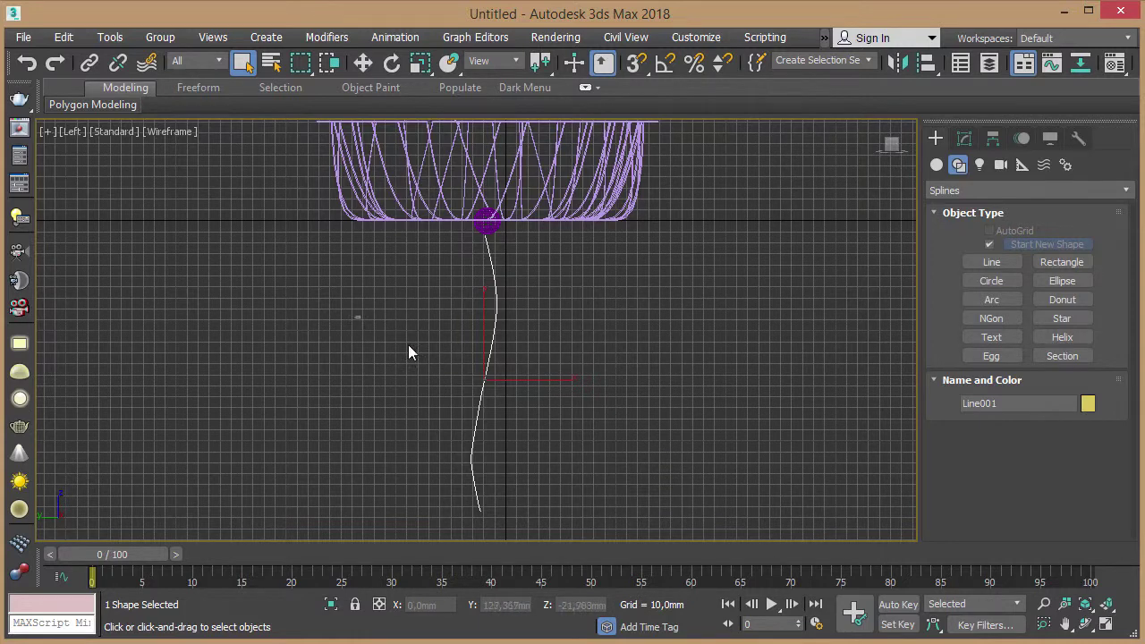
Step: Centre Line001 on Sphere001 in X, Y and Z, then drag it down so its top meets the sphere
left_click_drag(355, 316, 600, 476)
key("alt+a")
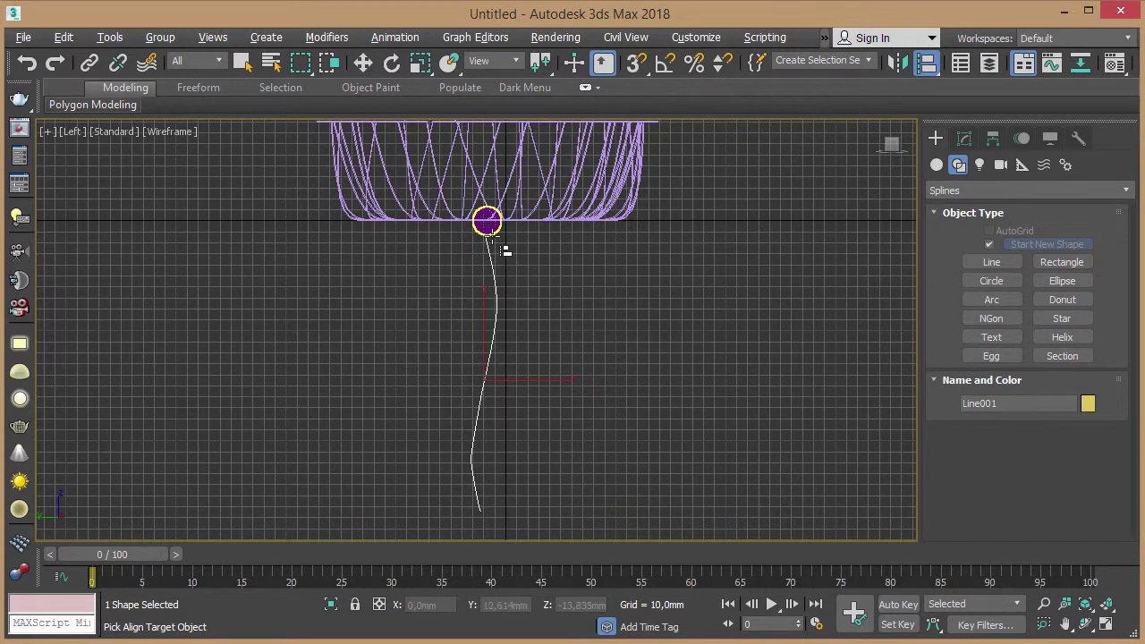
left_click(502, 249)
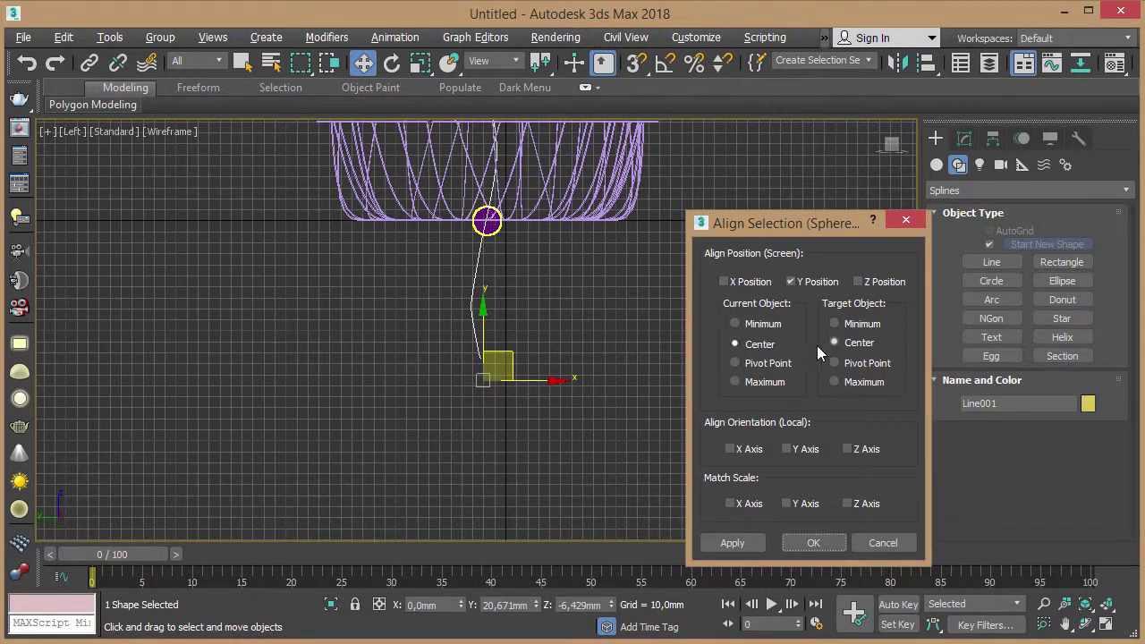
left_click(744, 283)
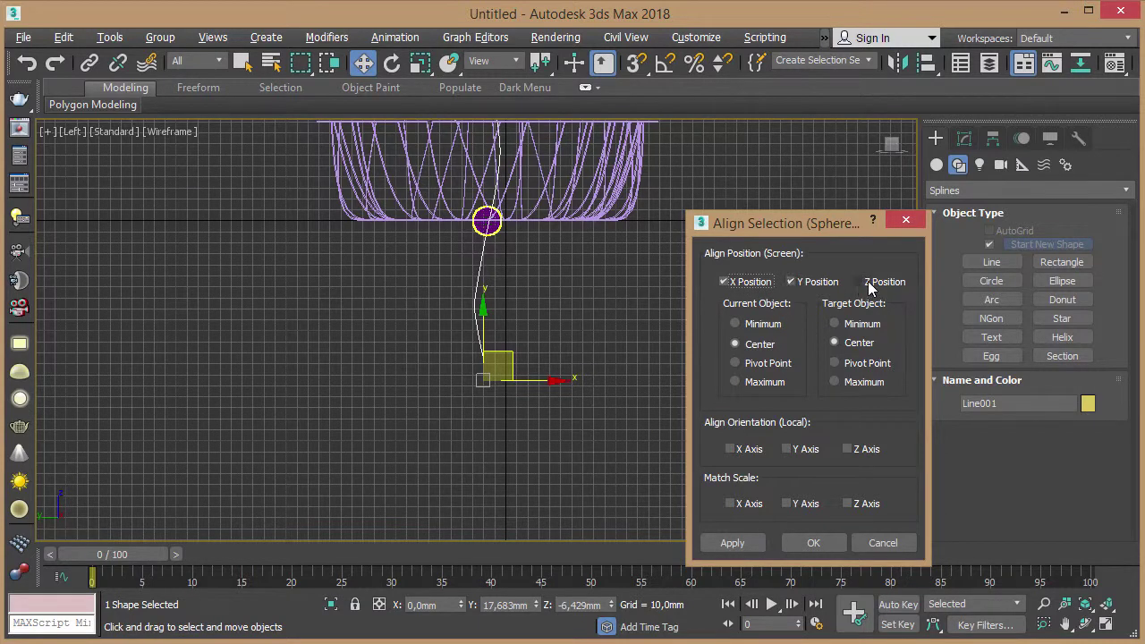
left_click(868, 284)
left_click(811, 543)
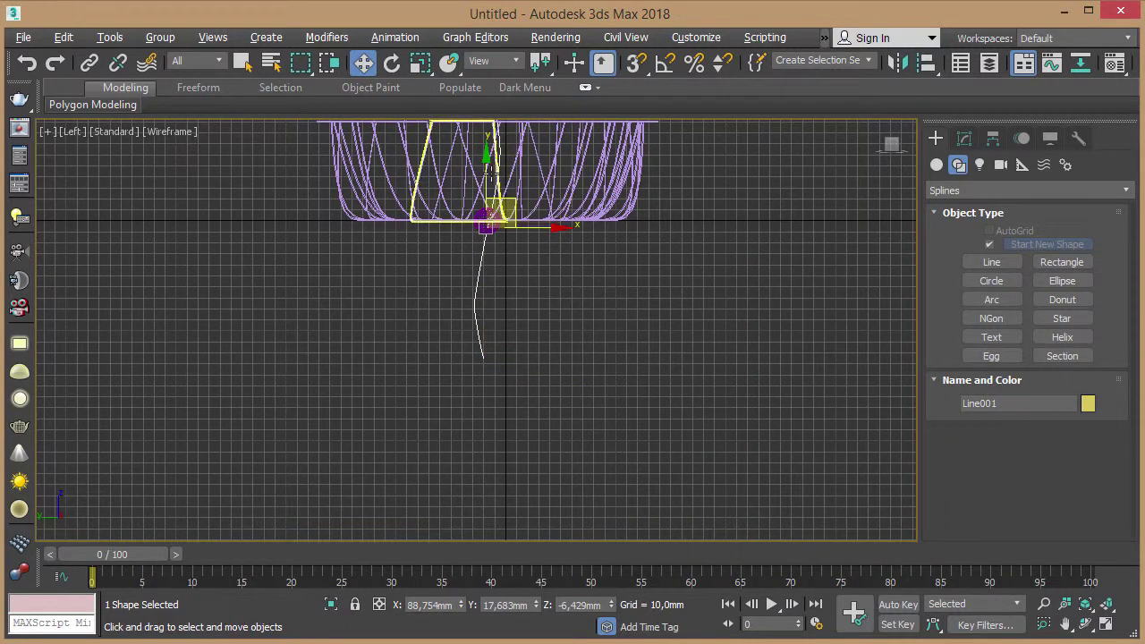
left_click_drag(486, 172, 484, 318)
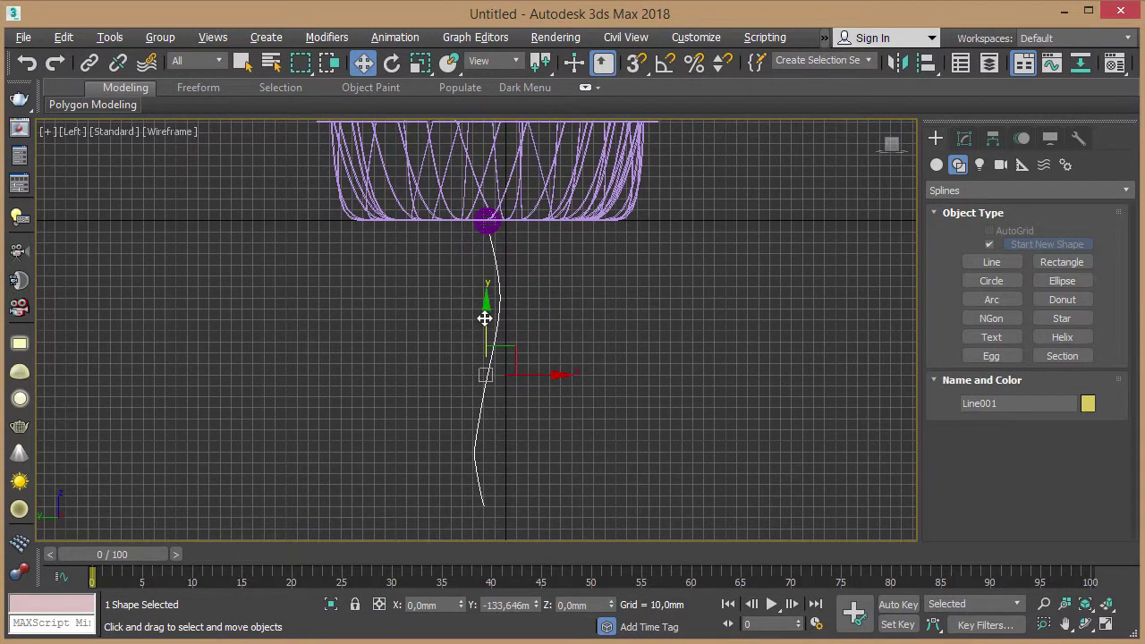
Step: Deselect the stem and switch to a Perspective view, orbiting to see the flower from below
left_click(587, 286)
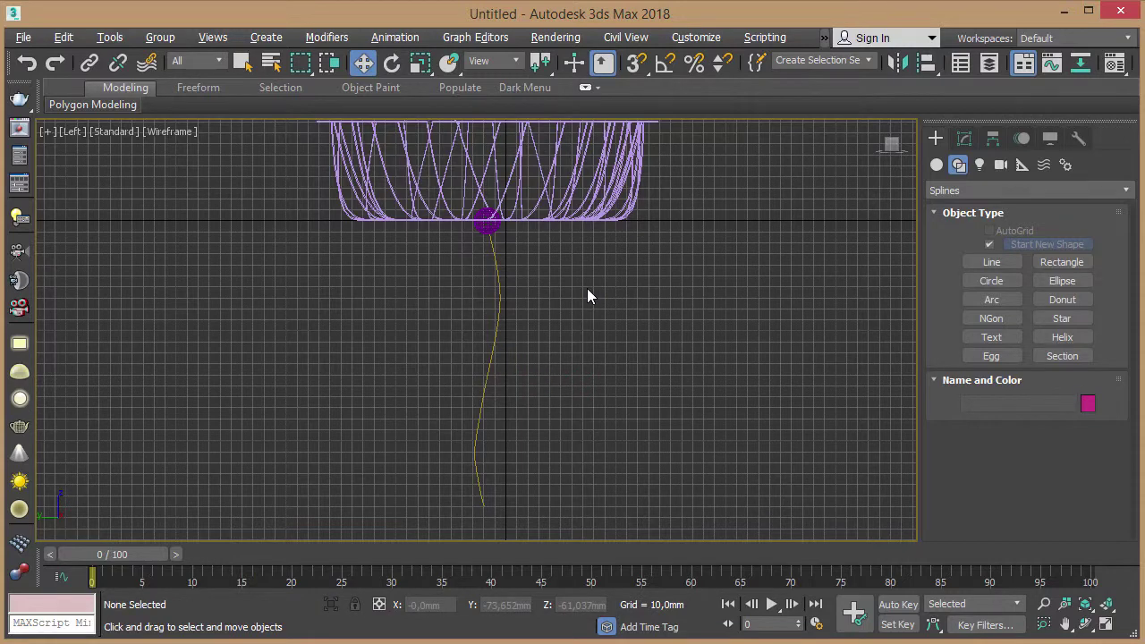
key("p")
mouse_move(586, 312)
middle_mouse_down("alt")
mouse_move(671, 349)
mouse_move(675, 306)
mouse_move(693, 297)
mouse_move(701, 266)
mouse_move(715, 286)
middle_mouse_up("alt")
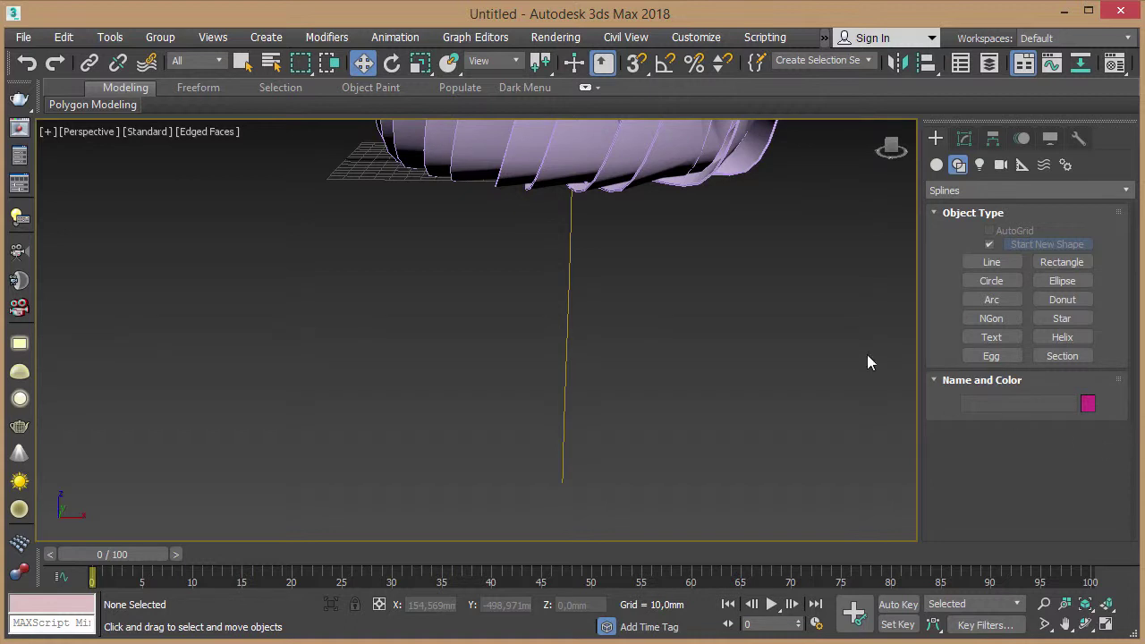
Step: Select Line001 and expand its Rendering rollout in the Modify panel
left_click_drag(542, 263, 626, 351)
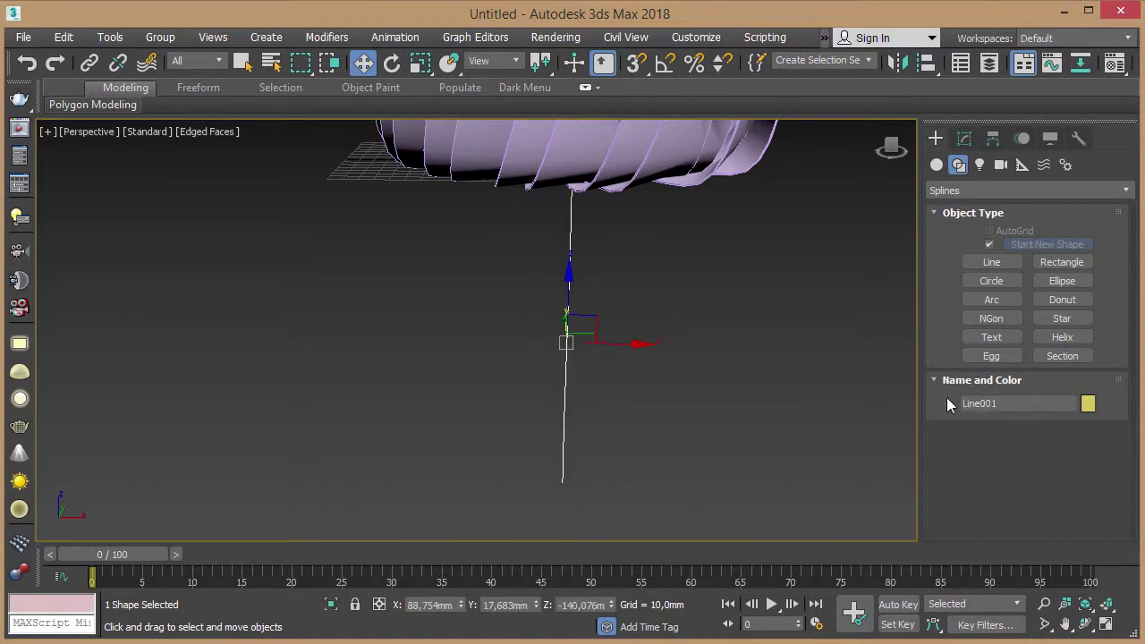
left_click(964, 139)
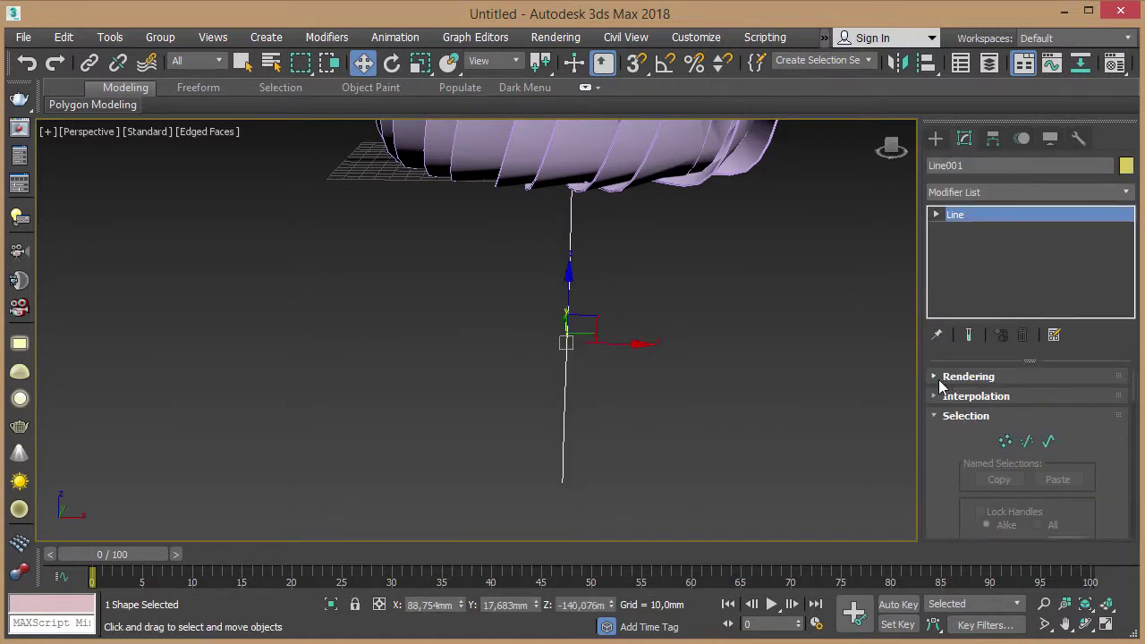
left_click(937, 377)
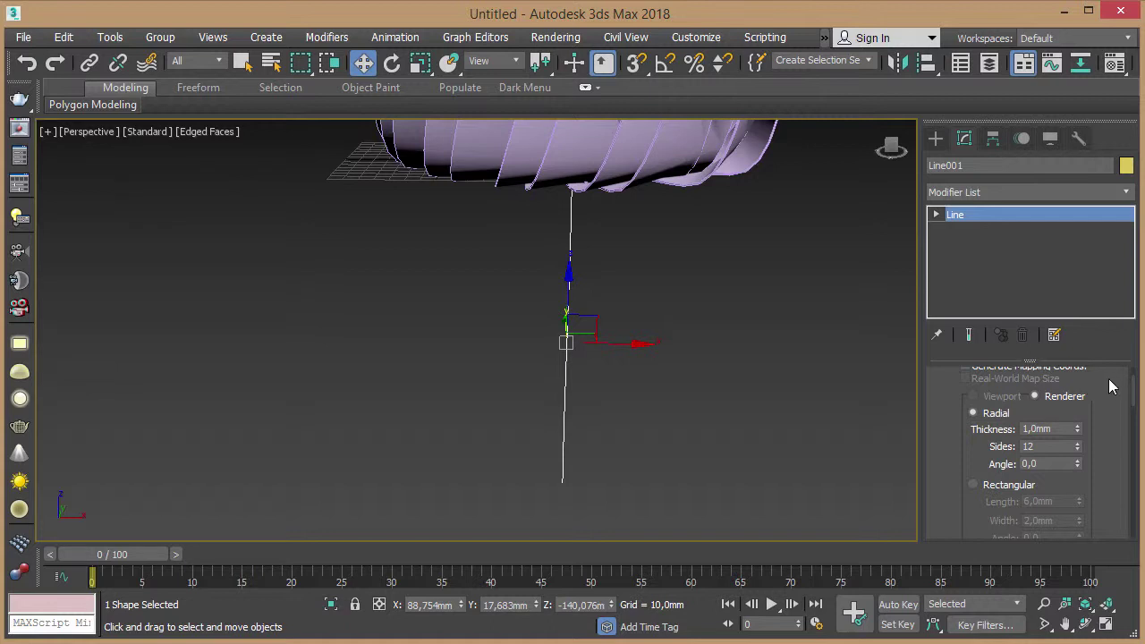
left_click_drag(1103, 433, 1106, 510)
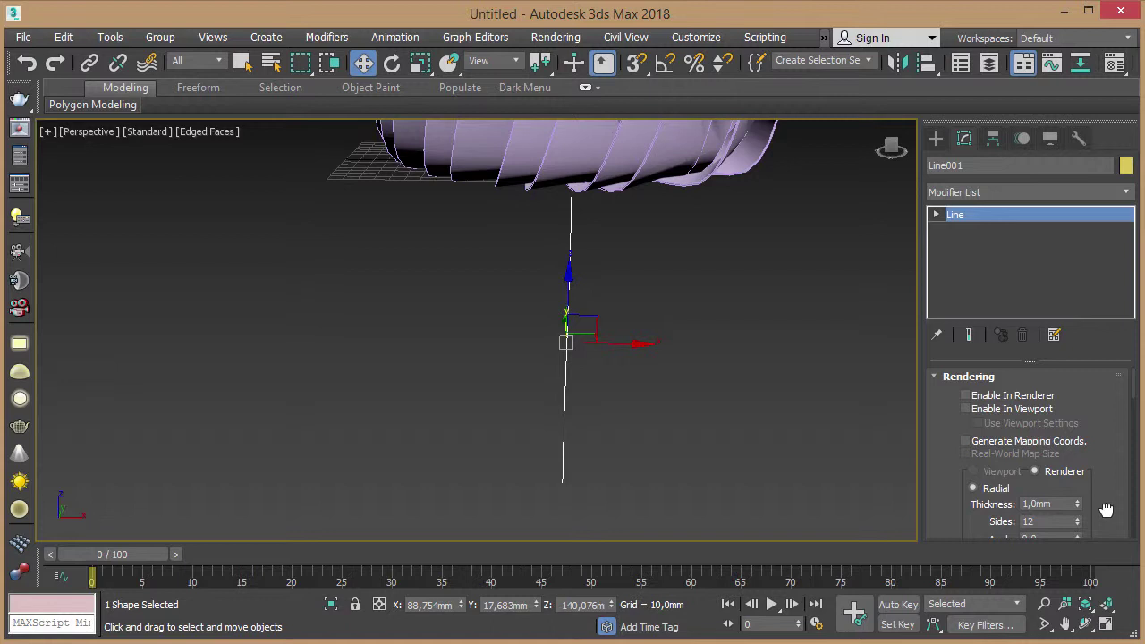
Step: Enable the stem in renderer and viewport with 6 mm radial thickness and 12 sides
left_click(1036, 399)
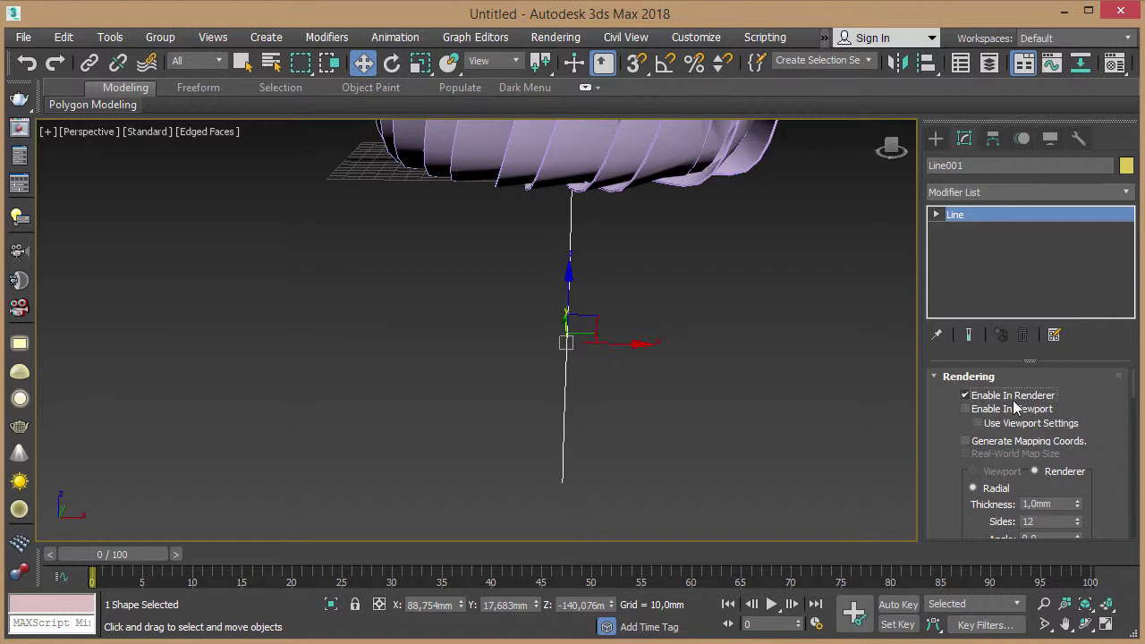
left_click(998, 409)
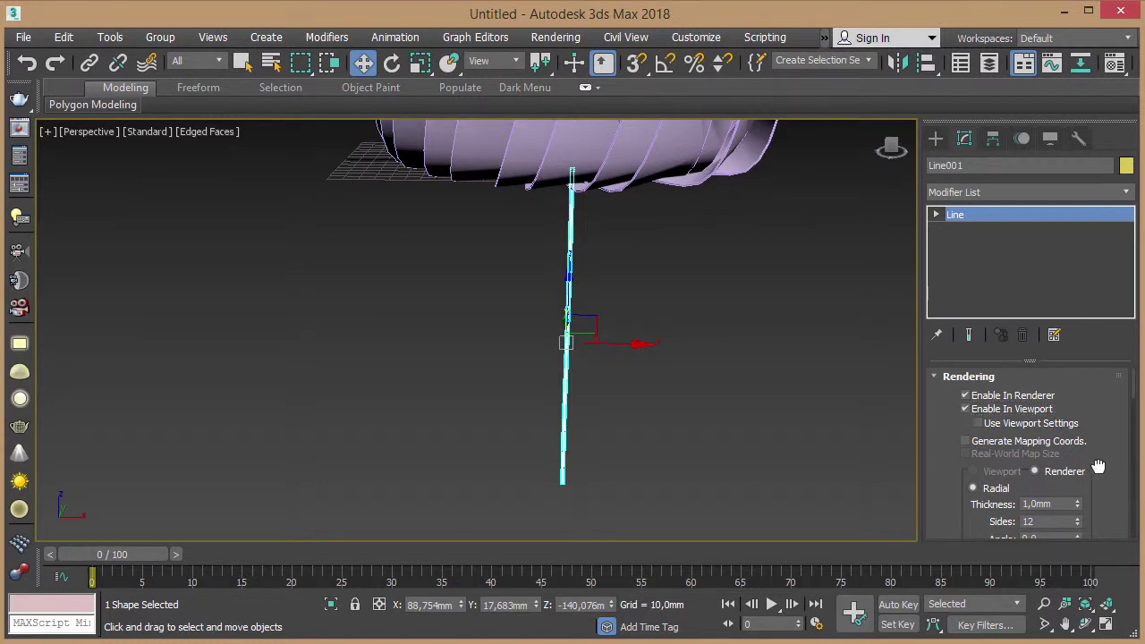
left_click_drag(1094, 465, 1103, 376)
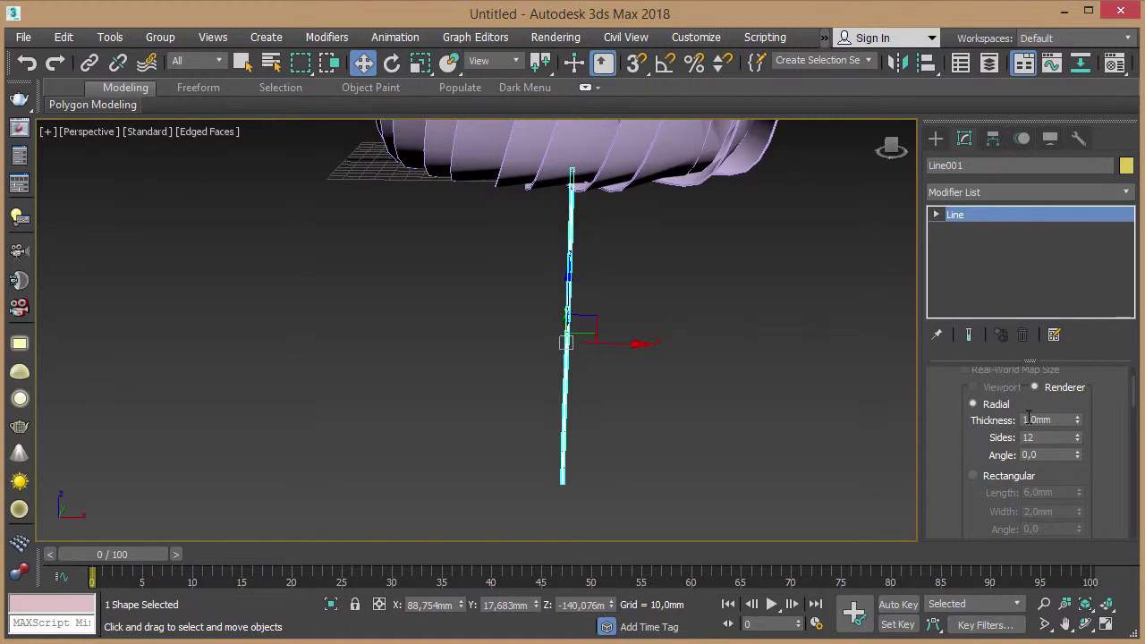
double_click(1028, 416)
type("6")
key("Return")
double_click(1049, 437)
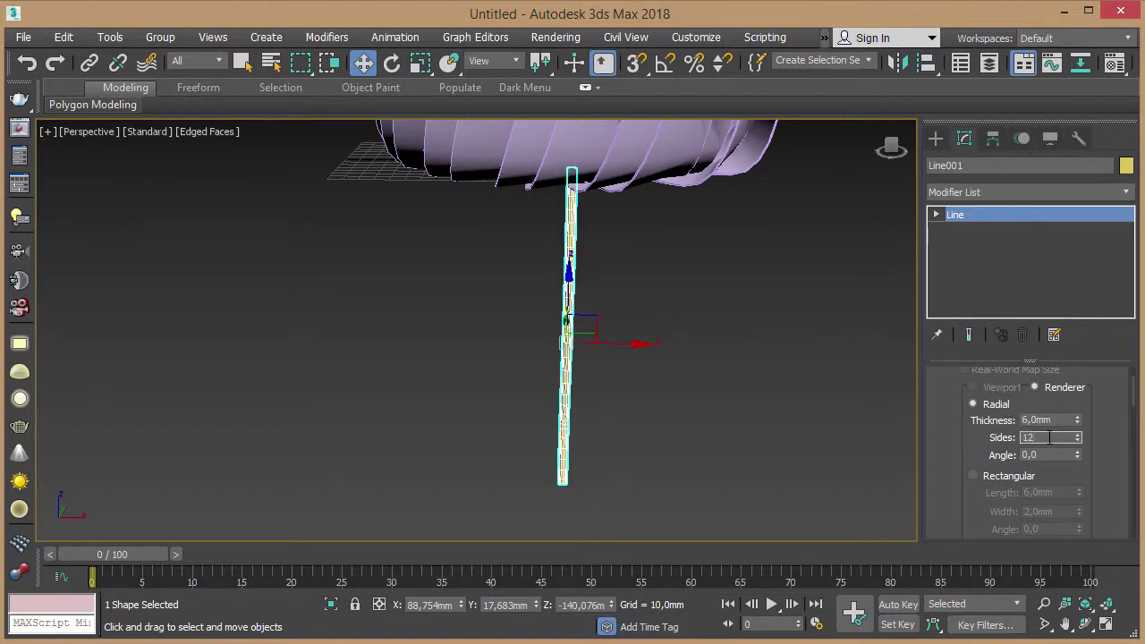
key("Tab")
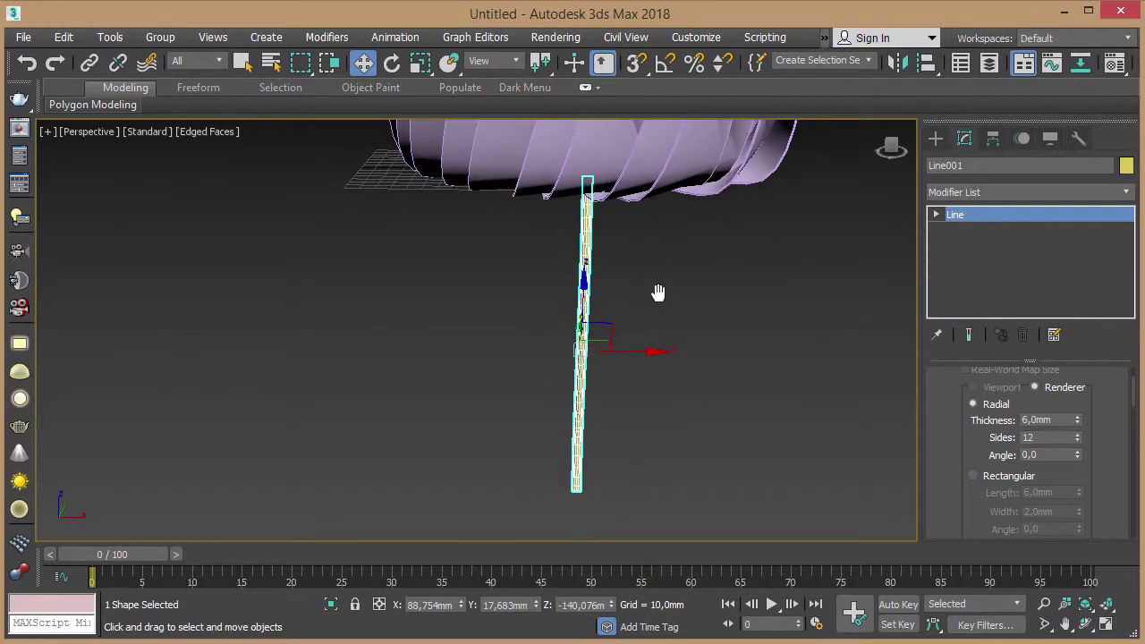
Step: Orbit to view the whole flower and box-select all its parts
key("q")
mouse_move(667, 286)
middle_mouse_down("alt")
mouse_move(715, 283)
mouse_move(644, 334)
mouse_move(661, 321)
middle_mouse_up("alt")
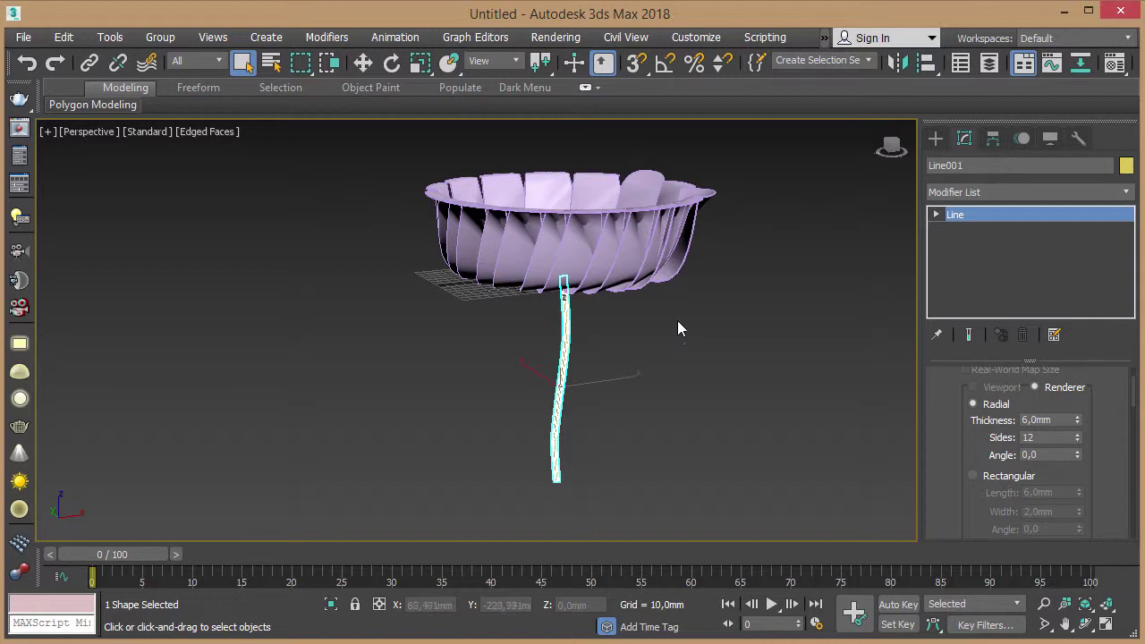
middle_click_drag(678, 329, 666, 322)
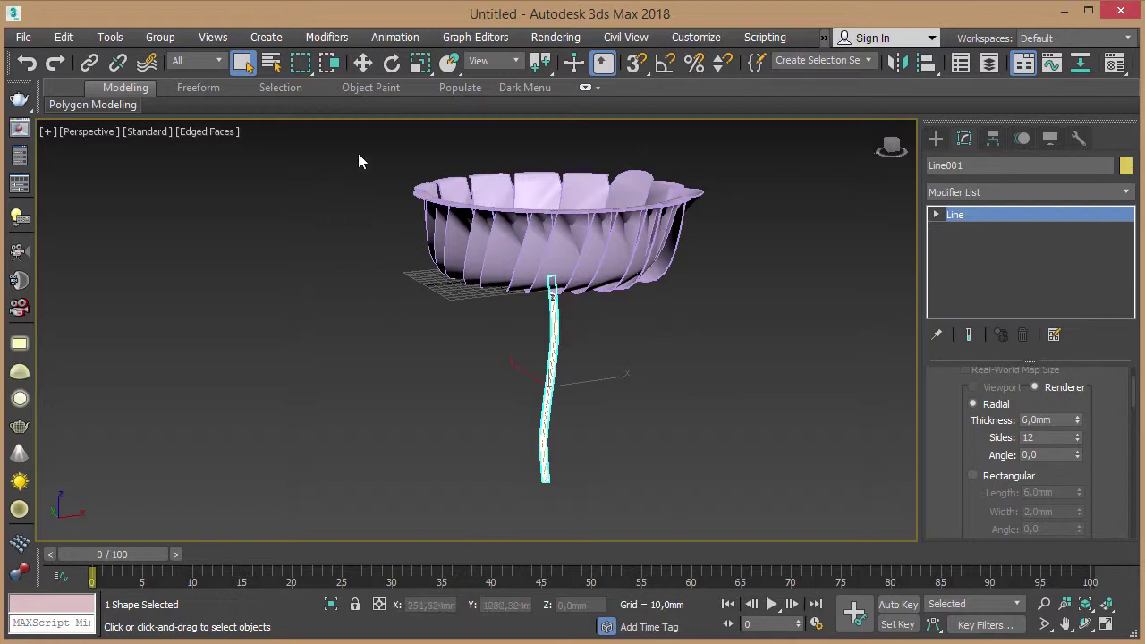
left_click_drag(356, 136, 769, 527)
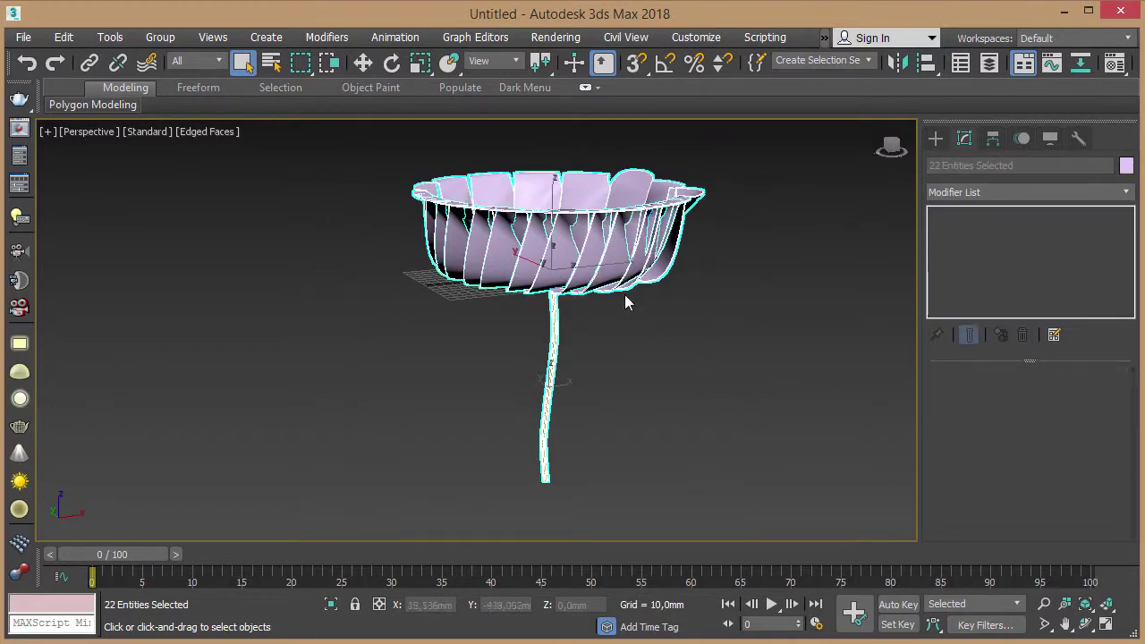
Step: Group the selected petals, sphere and stem under the name 'Цветочек'
left_click(75, 38)
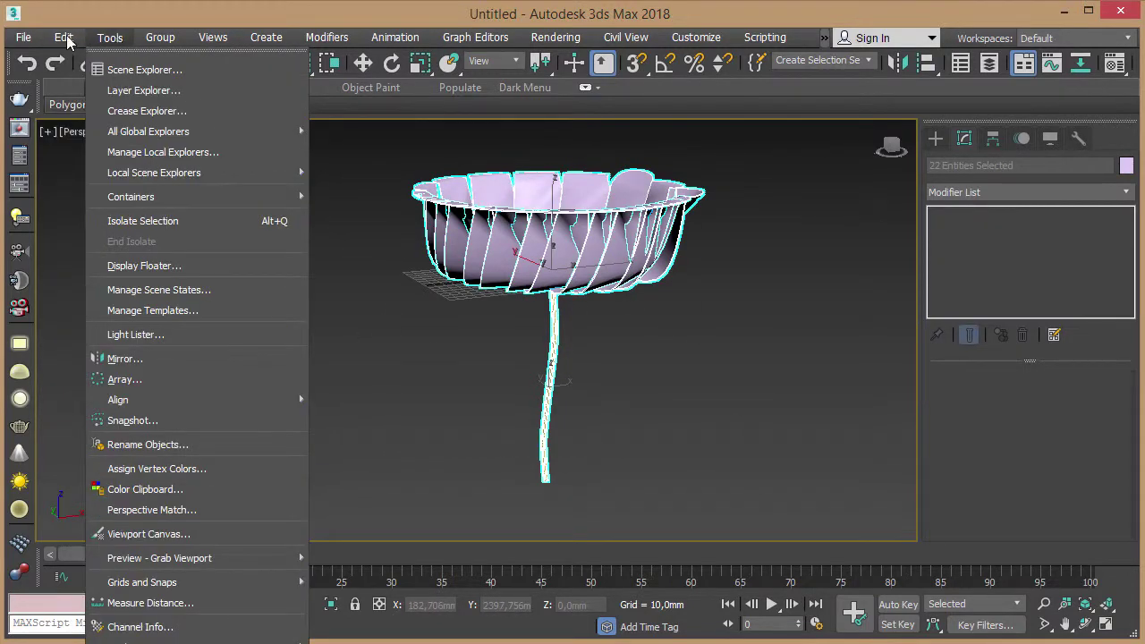
left_click(174, 68)
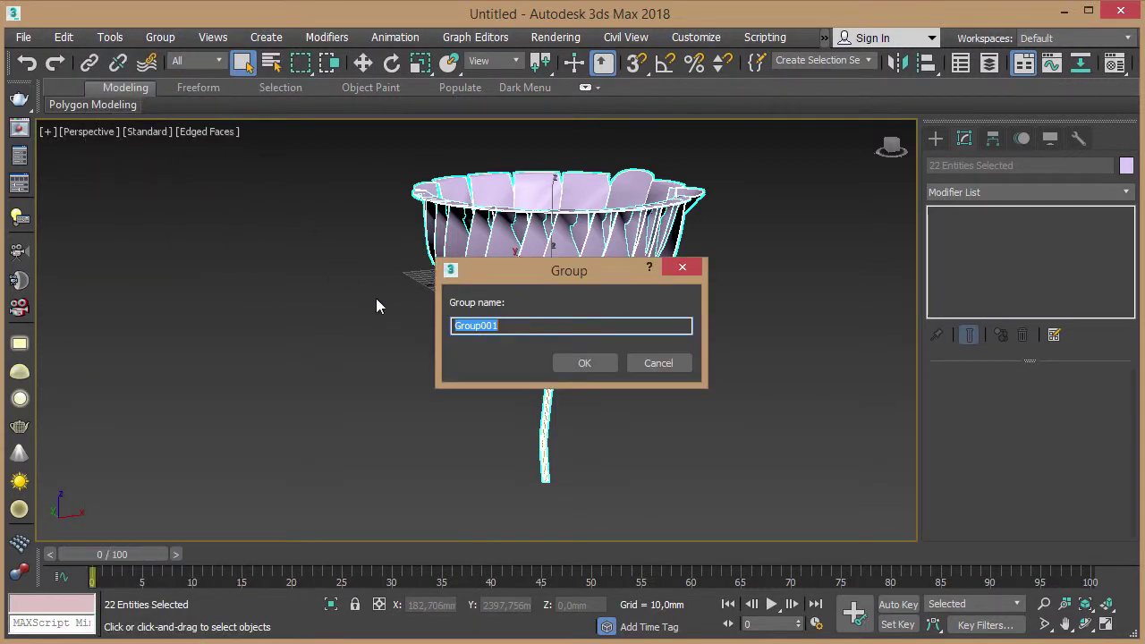
type("Цвет")
type("очек")
left_click(580, 369)
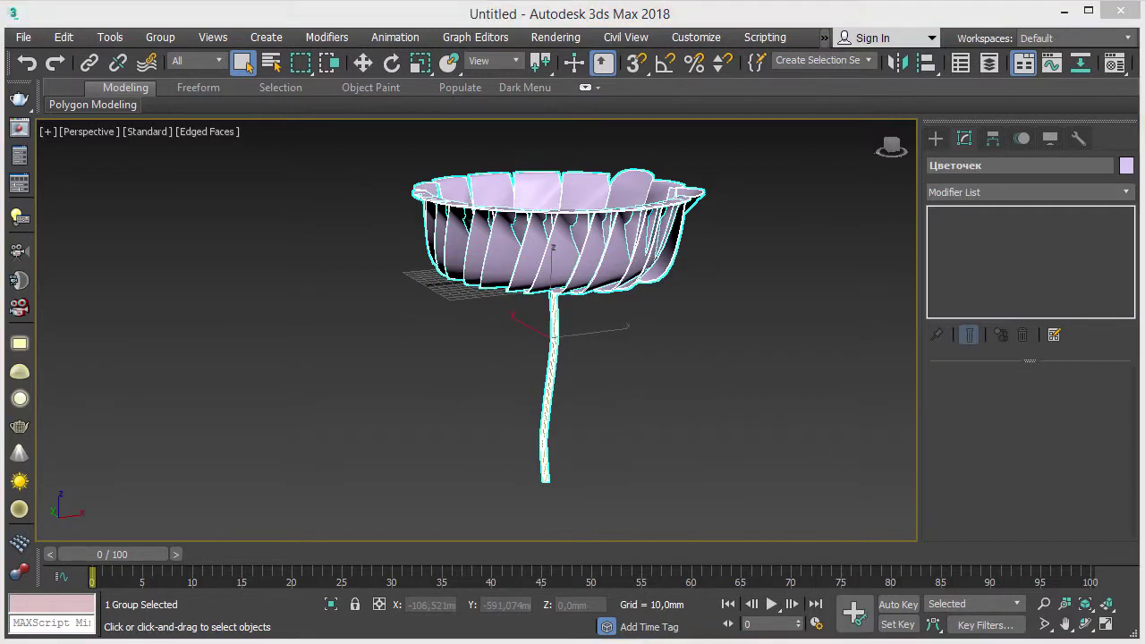